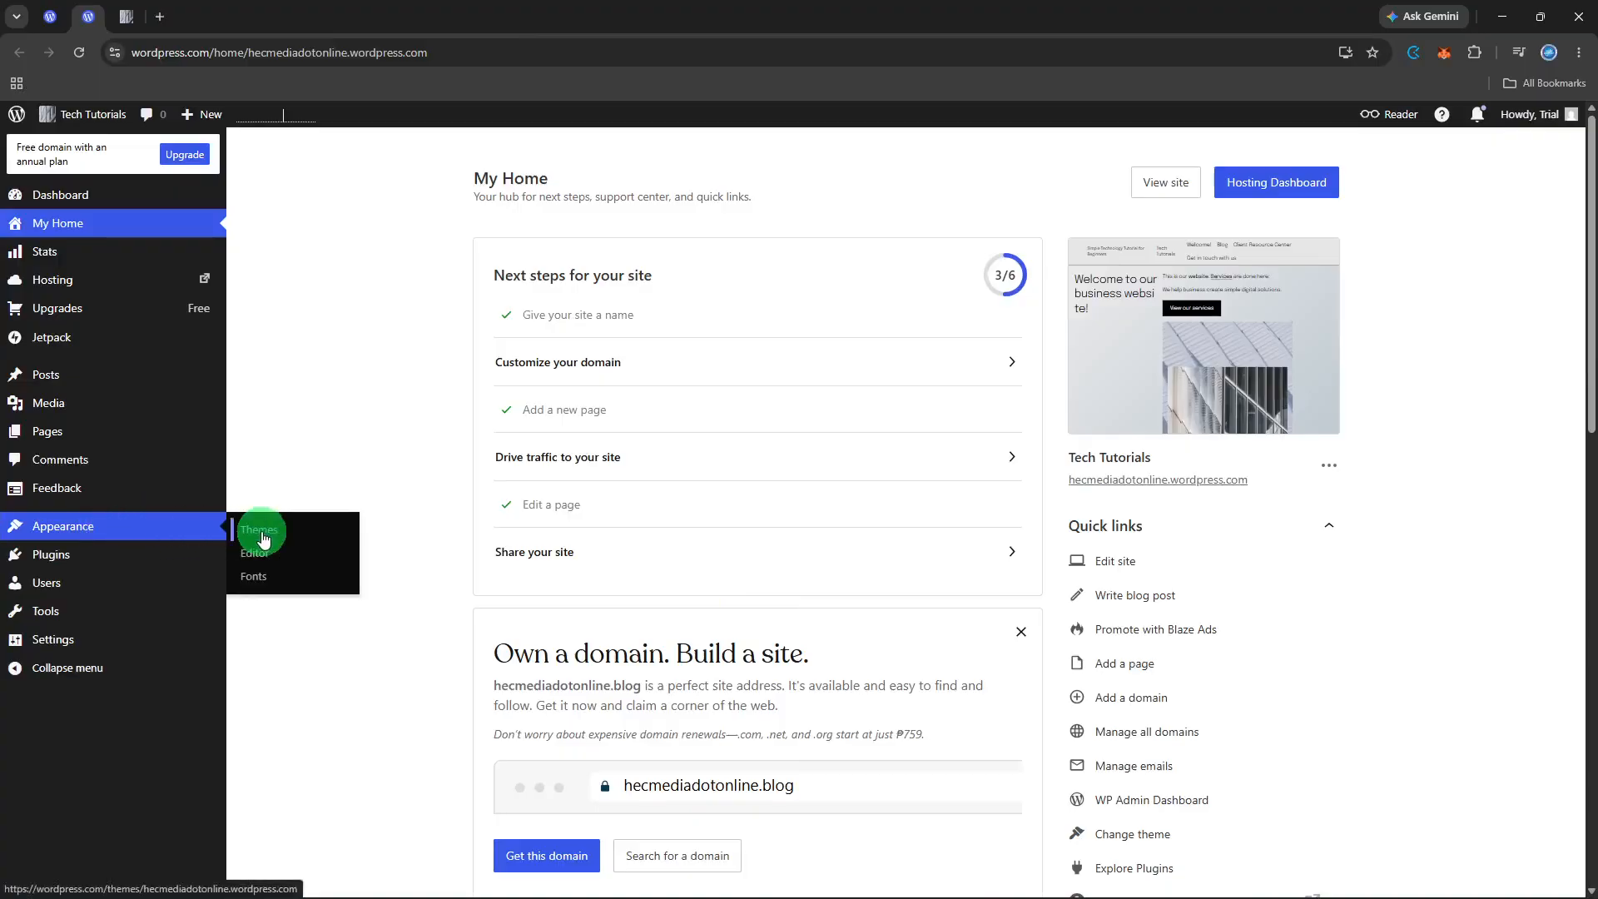
Open the site's header template part for editing from the pattern library of the theme's site editor.
left_click(263, 559)
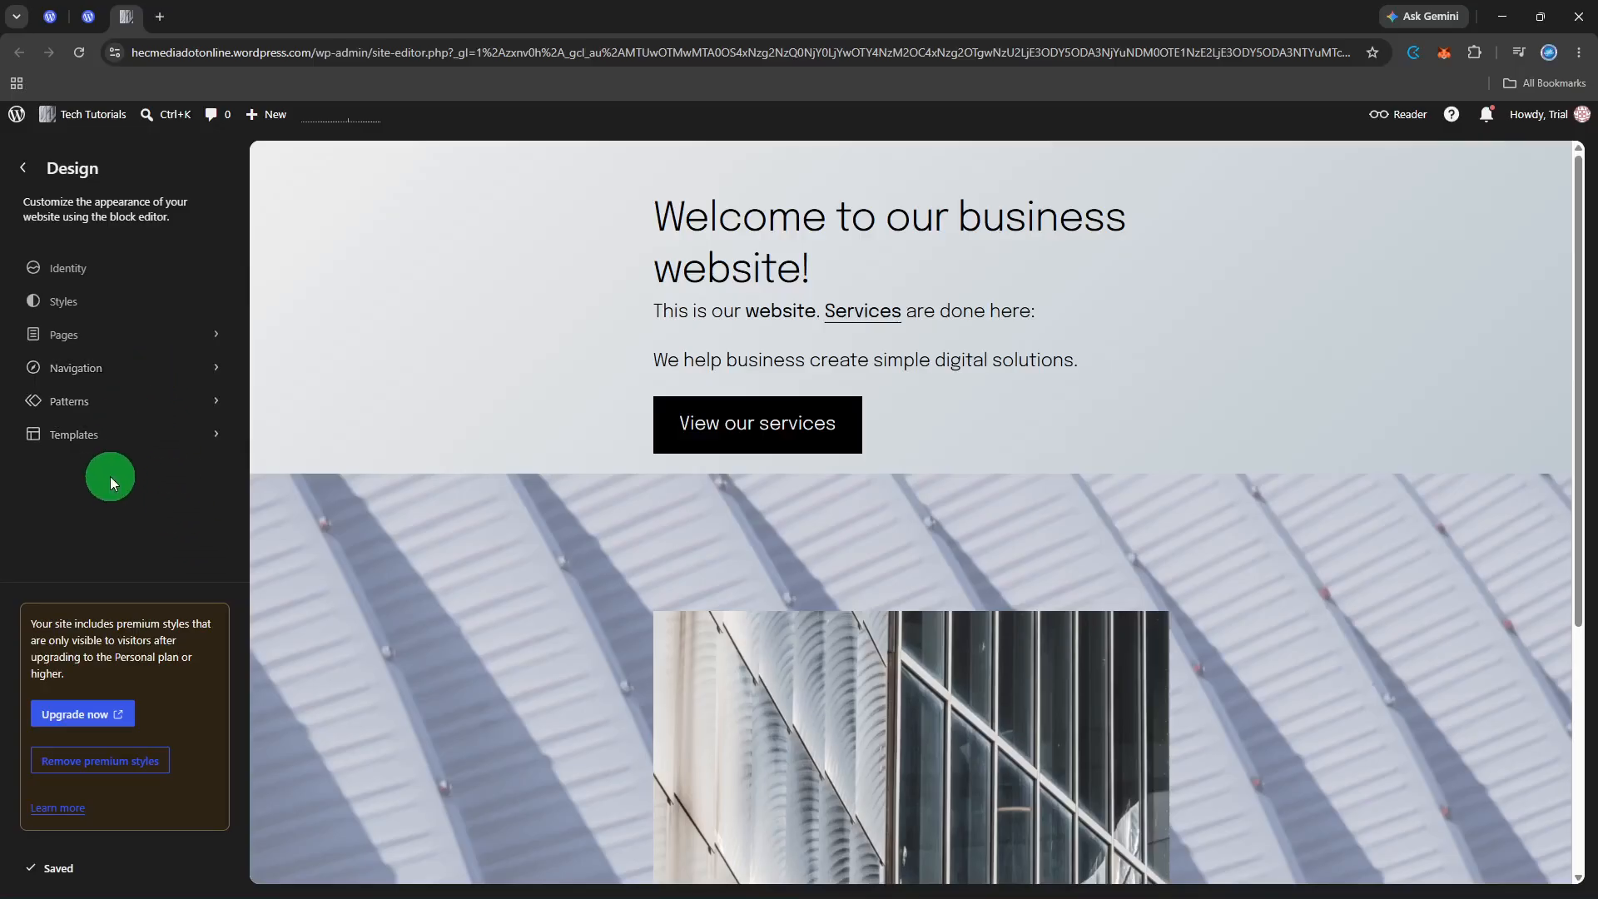
left_click(112, 393)
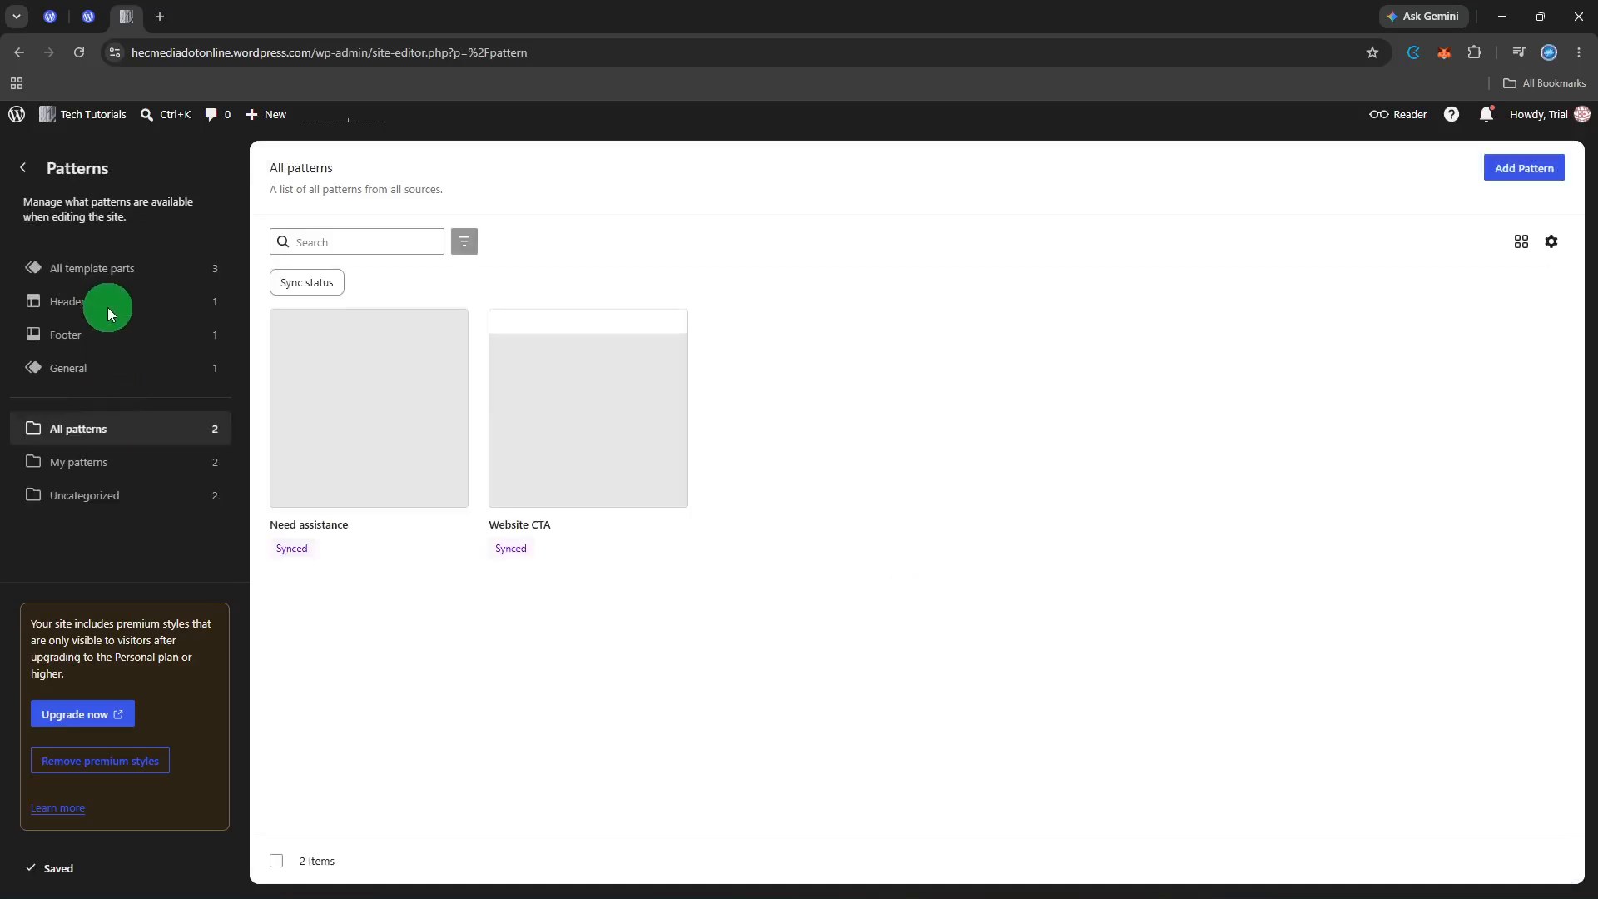
left_click(67, 303)
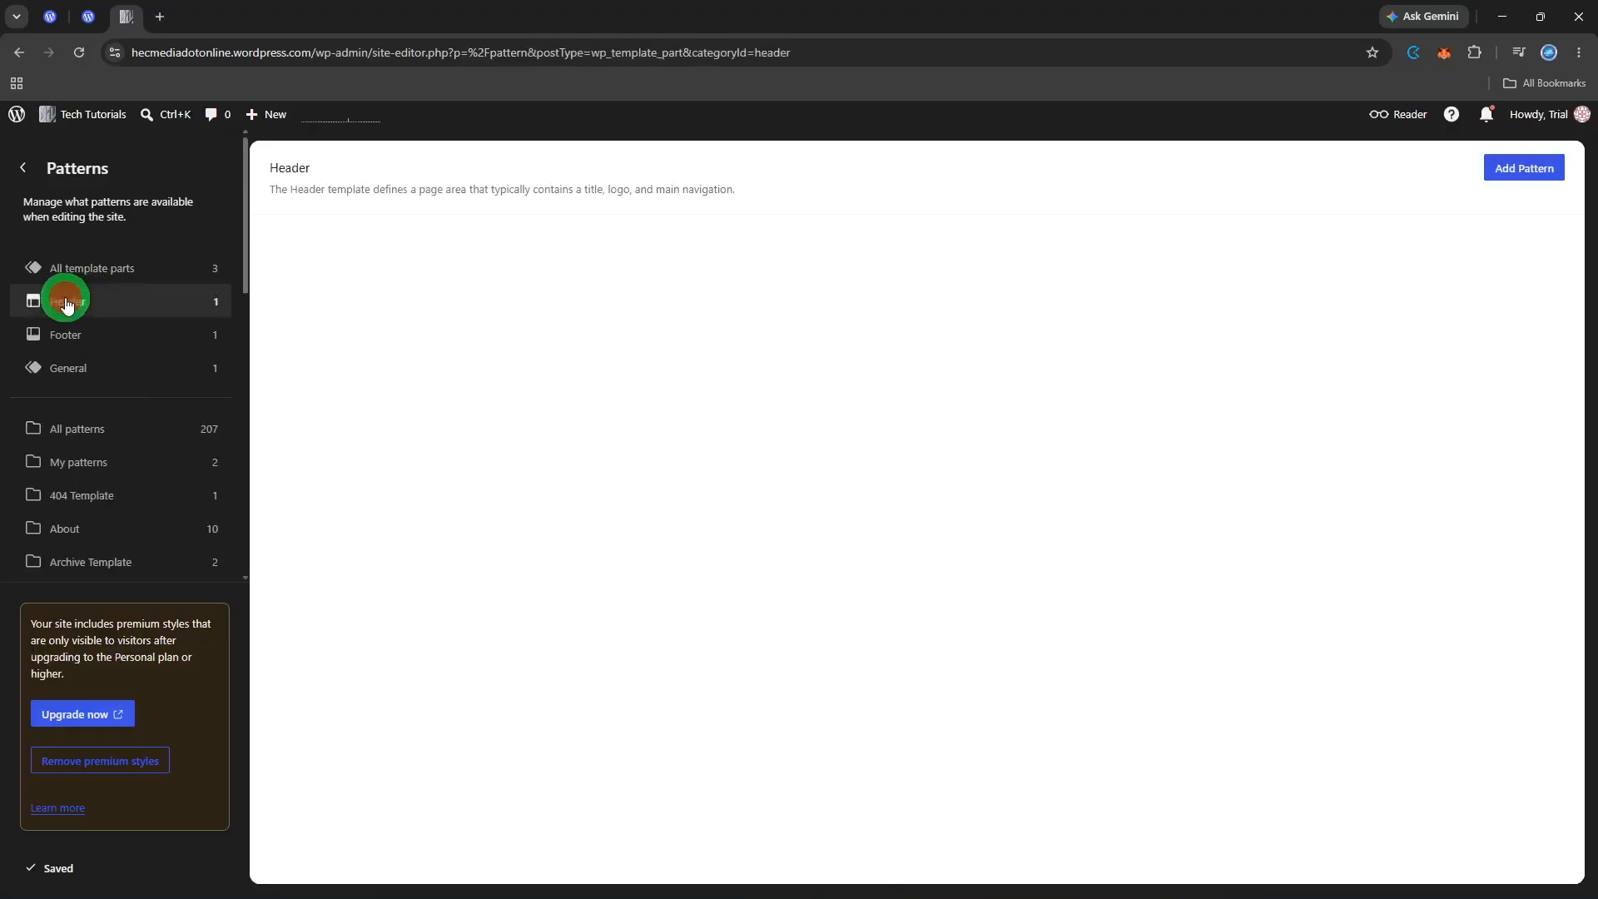
left_click(332, 433)
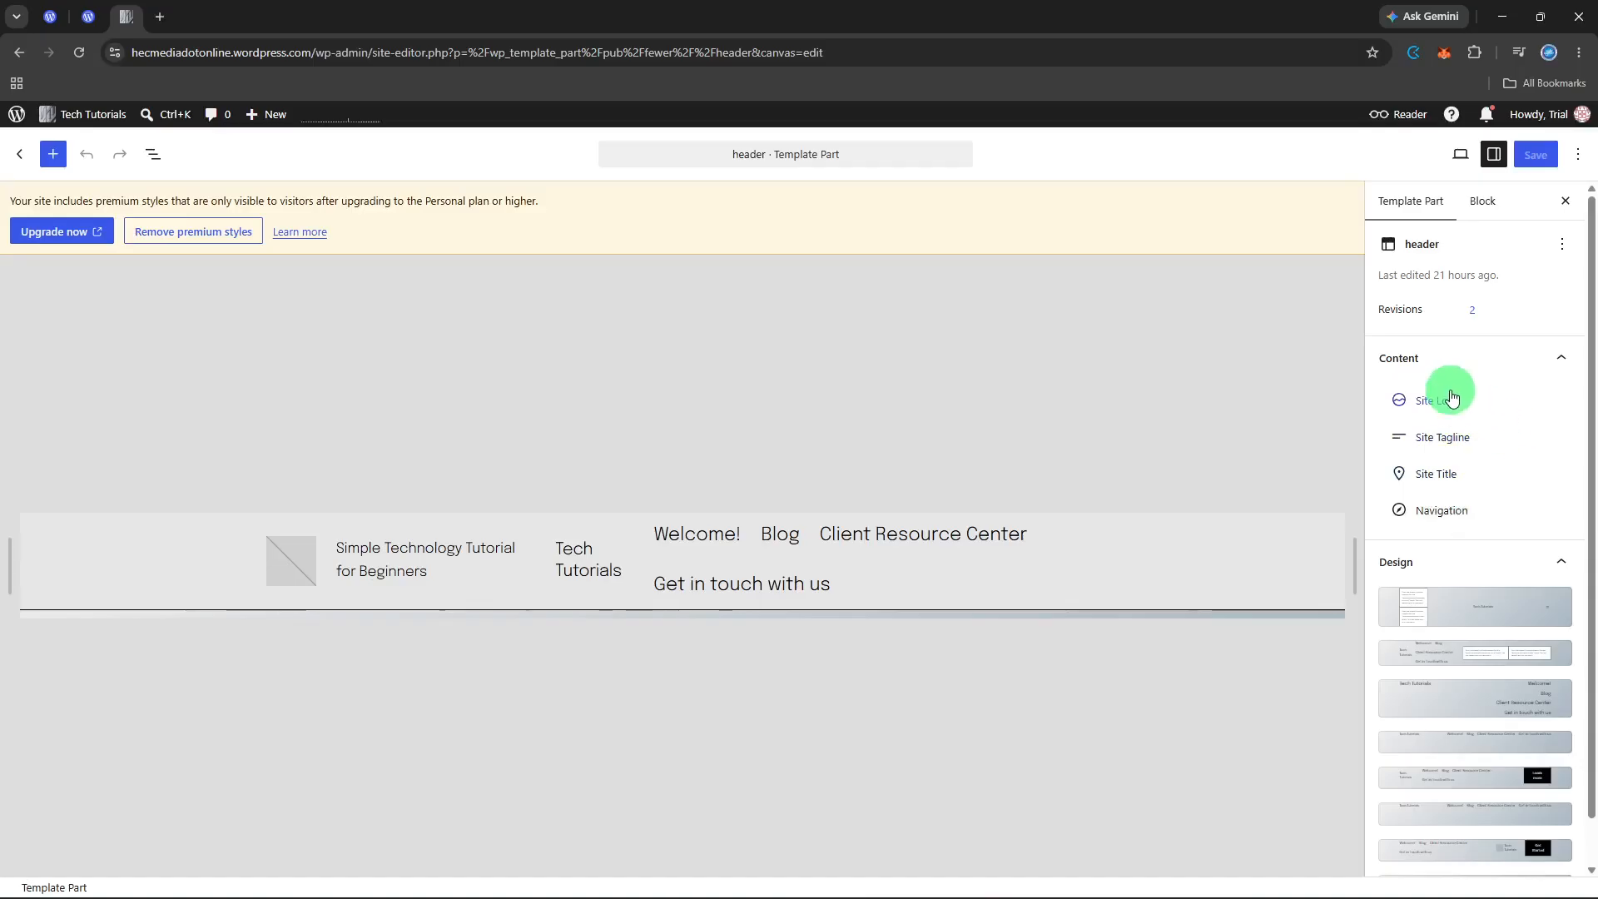
Try Medium and Small vertical padding on the header container and set it back to X-Small.
left_click(1067, 551)
left_click(1154, 571)
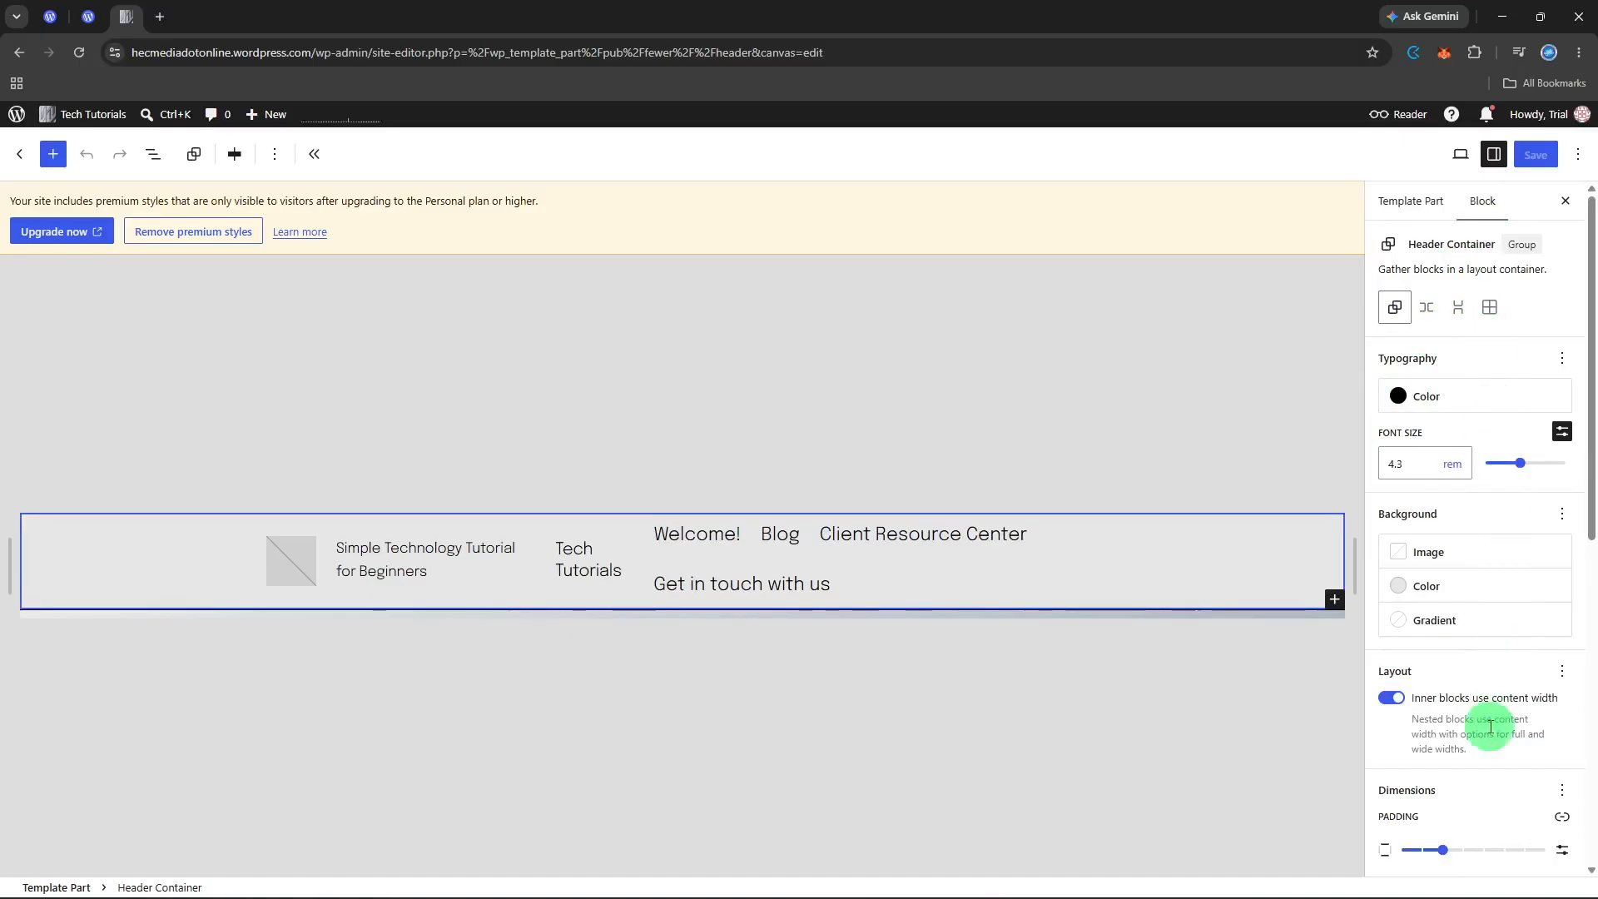
scroll(1522, 805, "down", 4)
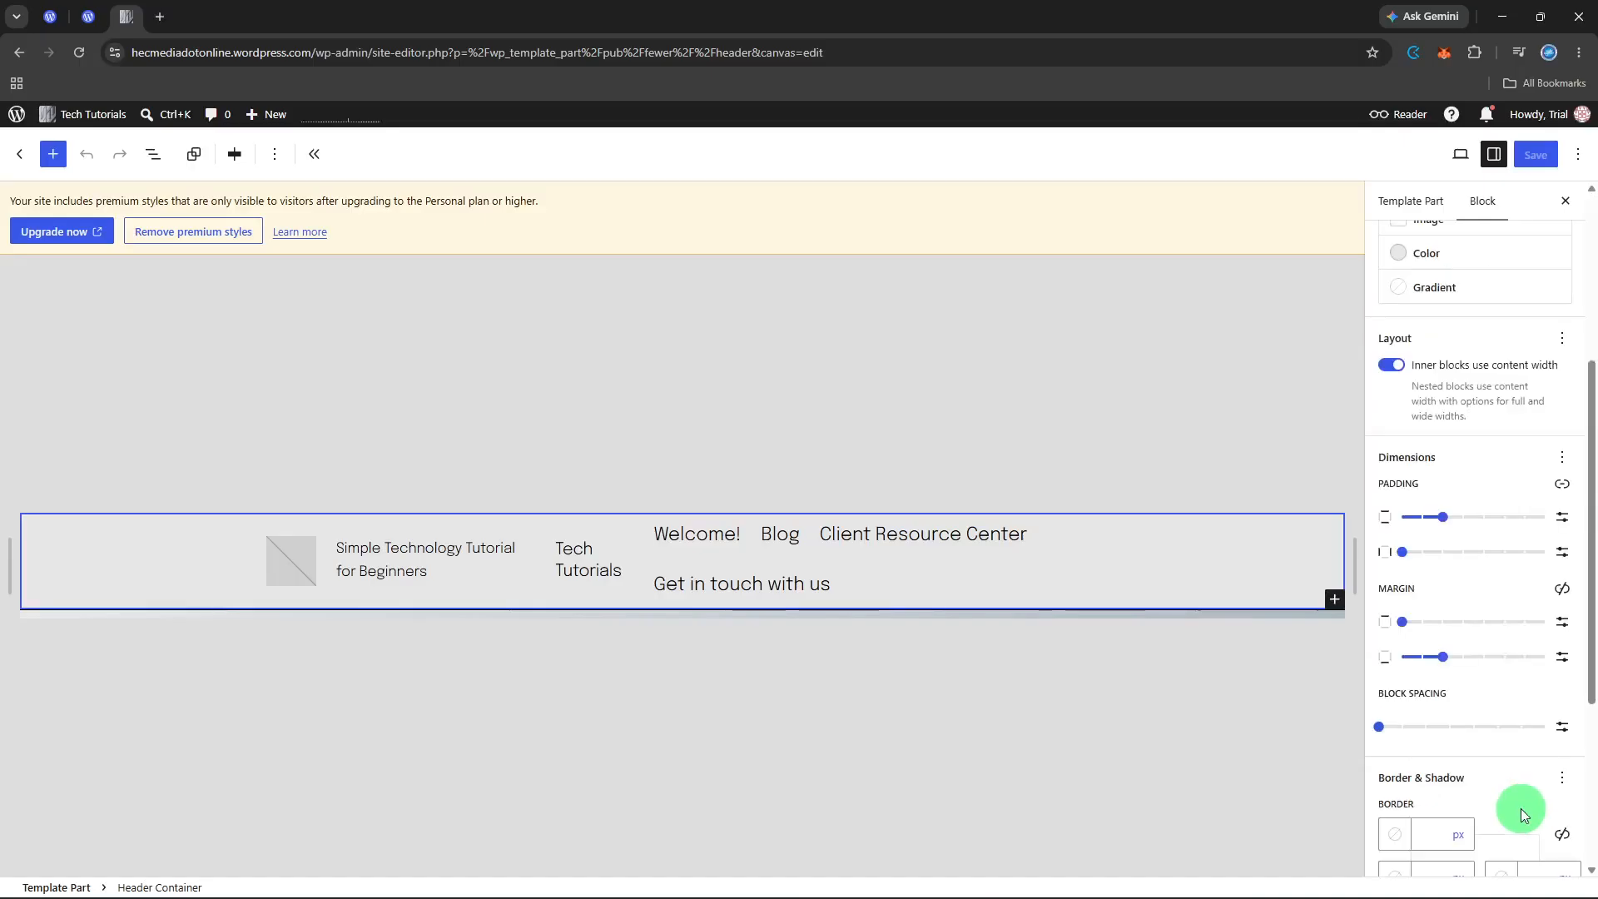
scroll(1507, 676, "down", 1)
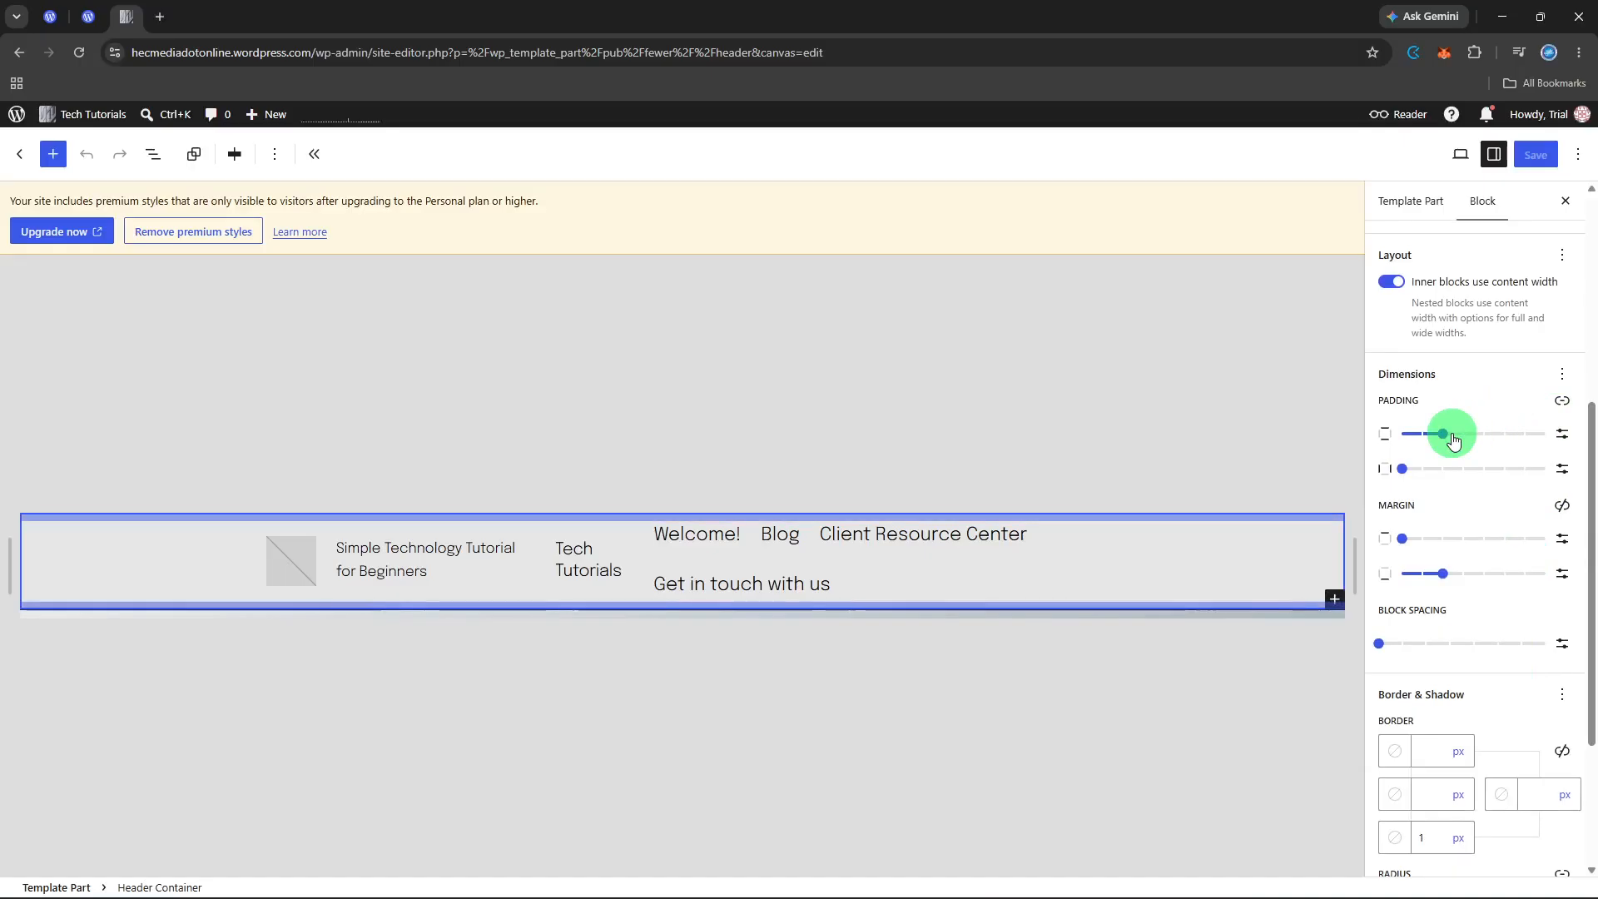
left_click_drag(1454, 441, 1485, 447)
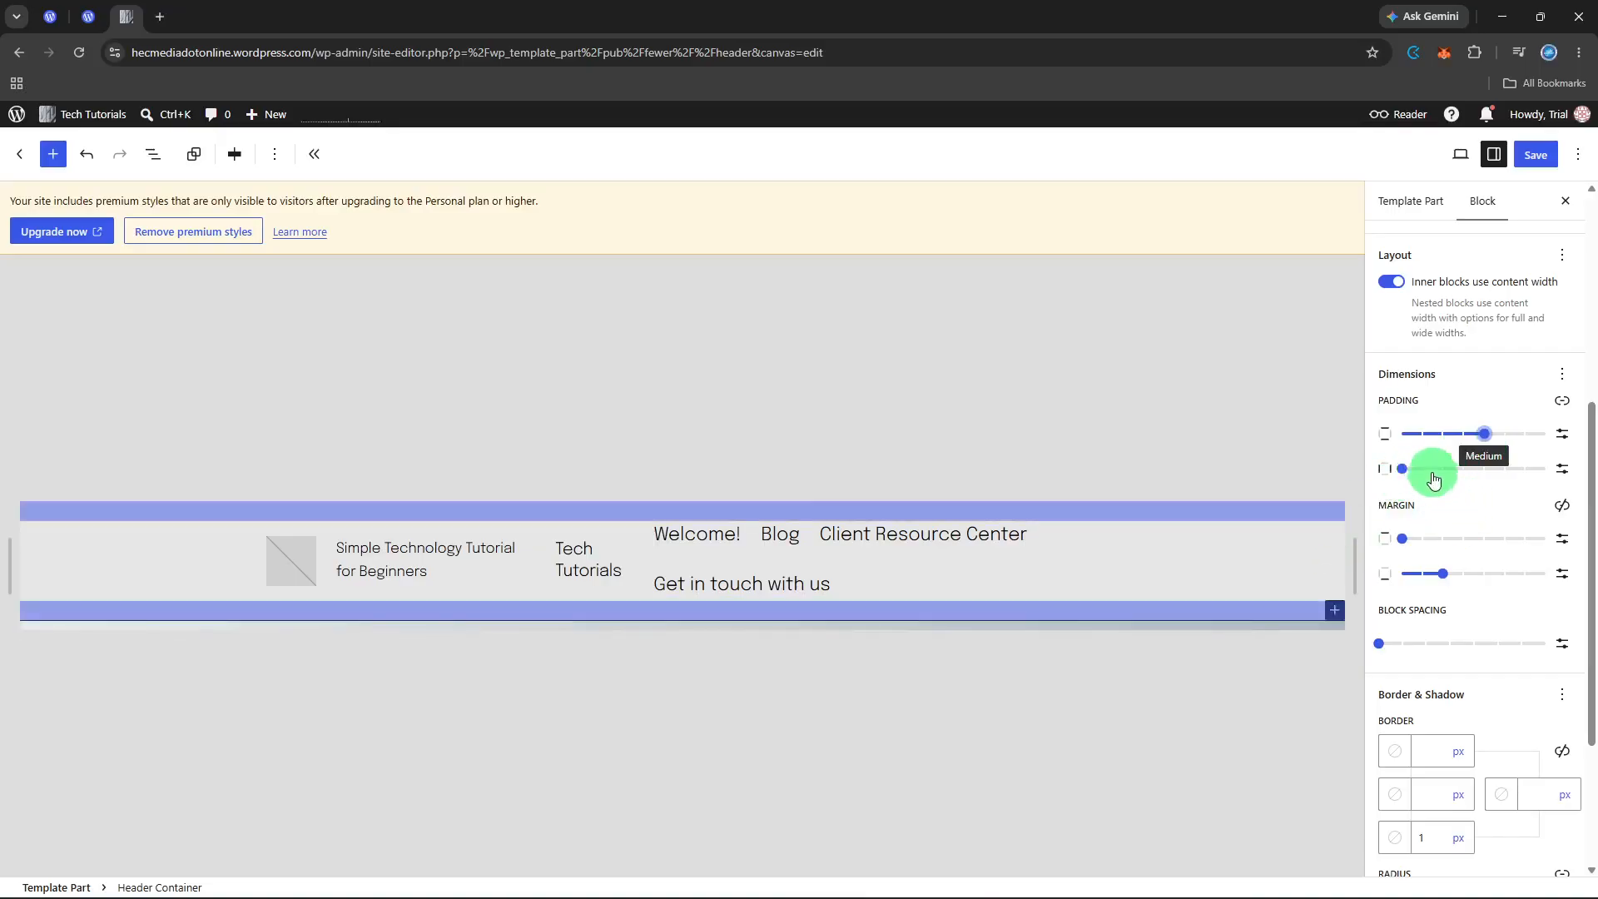
mouse_move(1475, 444)
left_mouse_down()
mouse_move(1370, 434)
mouse_move(1463, 434)
left_mouse_up()
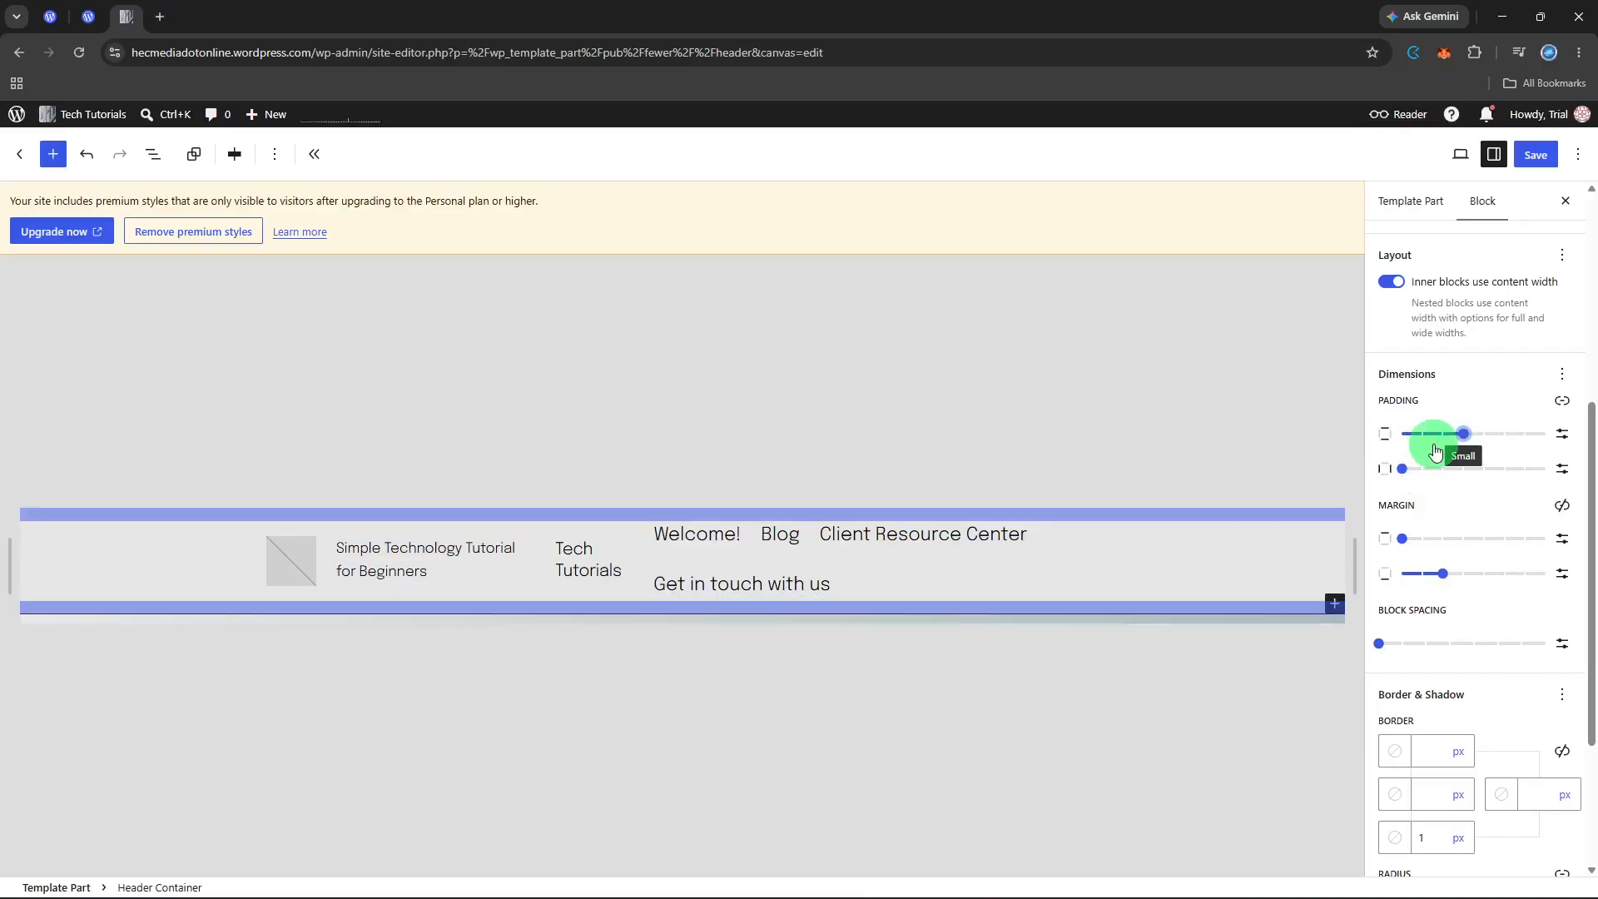
mouse_move(1435, 450)
left_mouse_down()
mouse_move(1437, 432)
mouse_move(1413, 438)
mouse_move(1450, 439)
left_mouse_up()
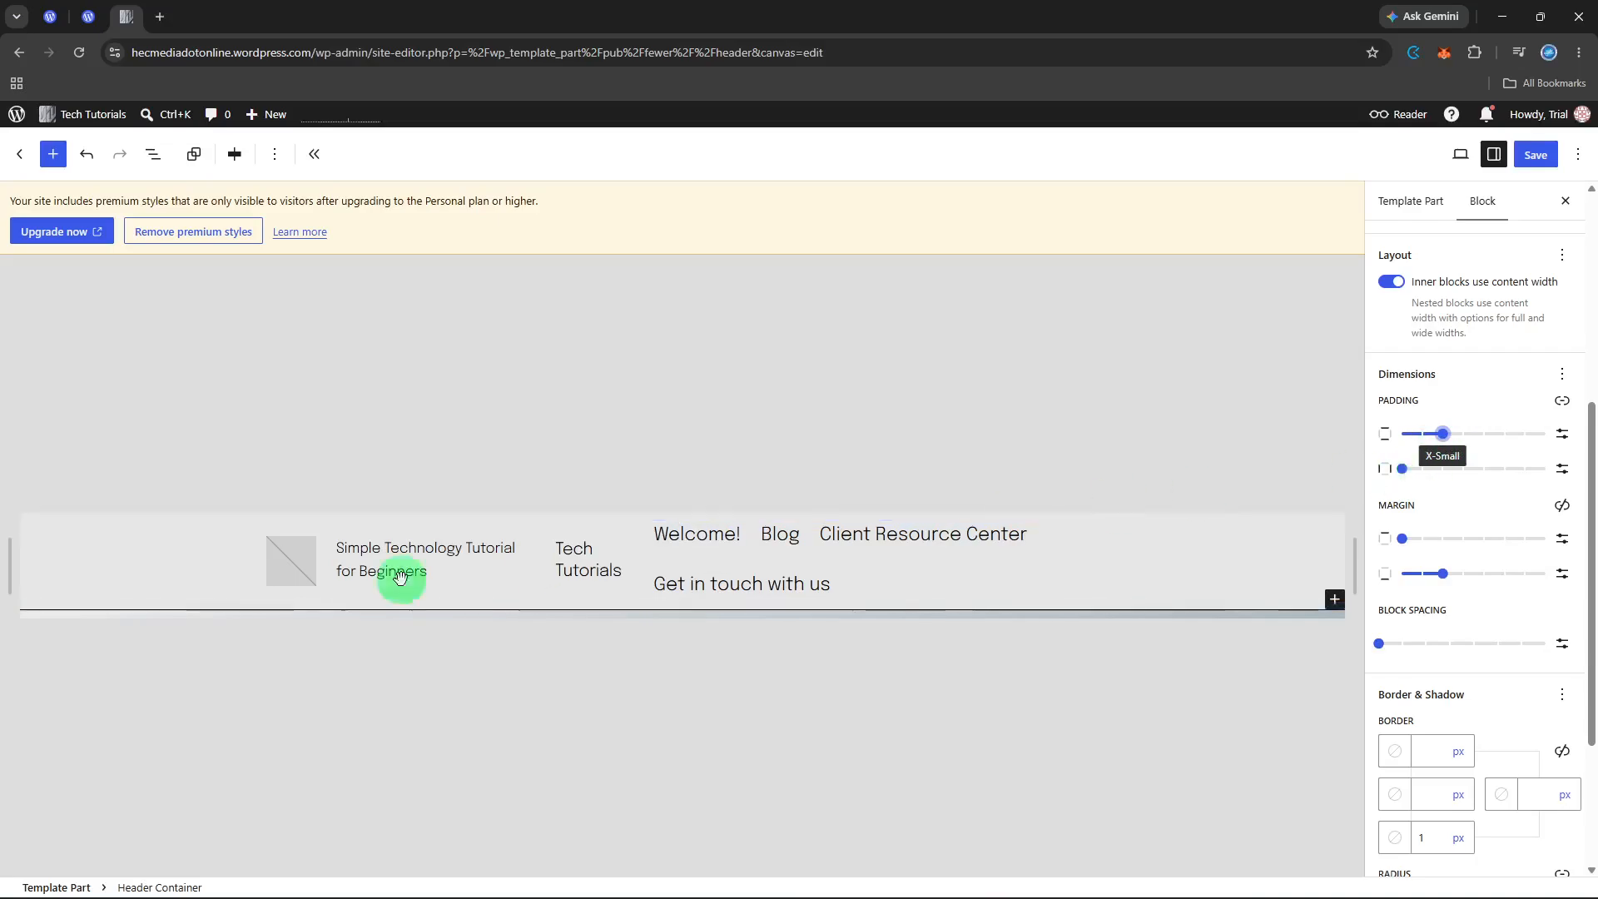
Enable padding and margin options for the site logo and raise its vertical padding one preset above none.
left_click(276, 568)
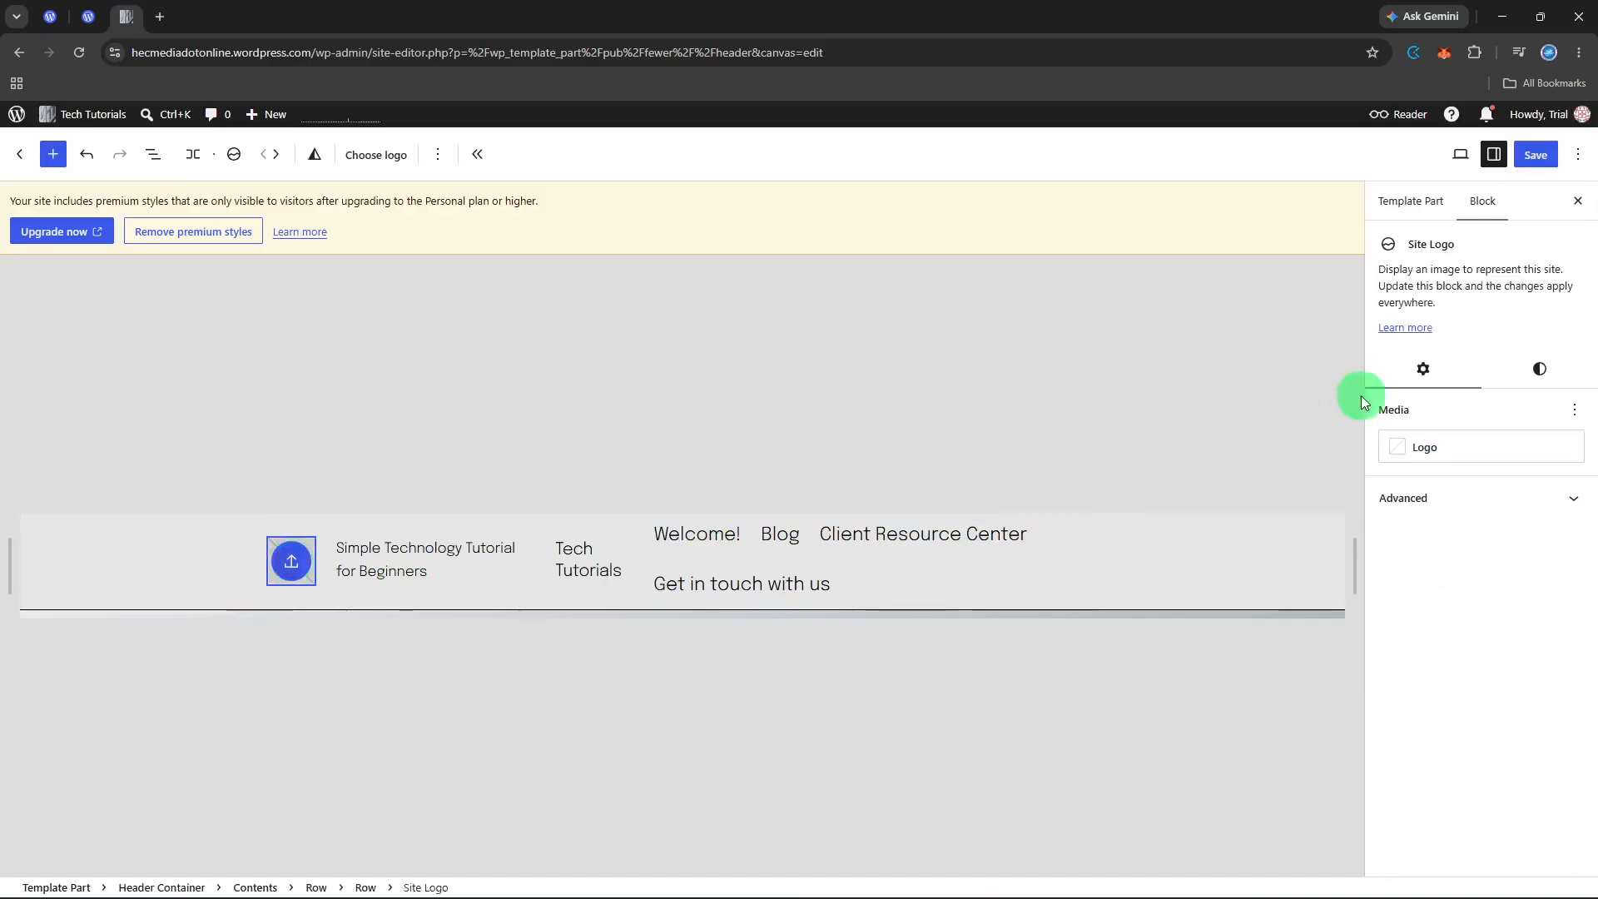
left_click(1543, 371)
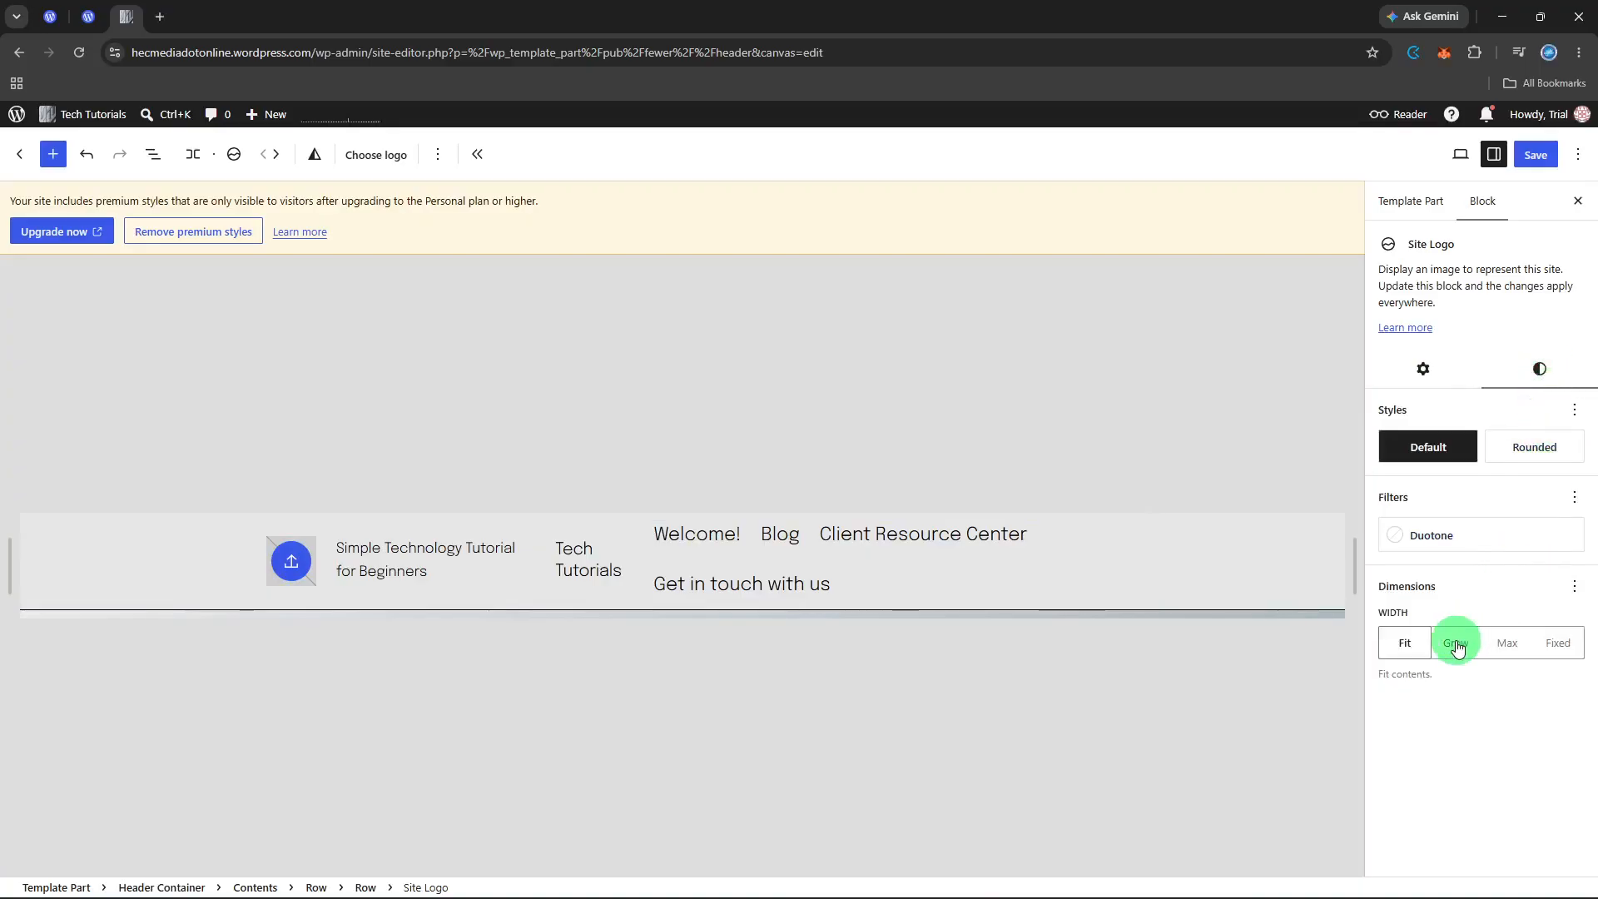
left_click(1573, 587)
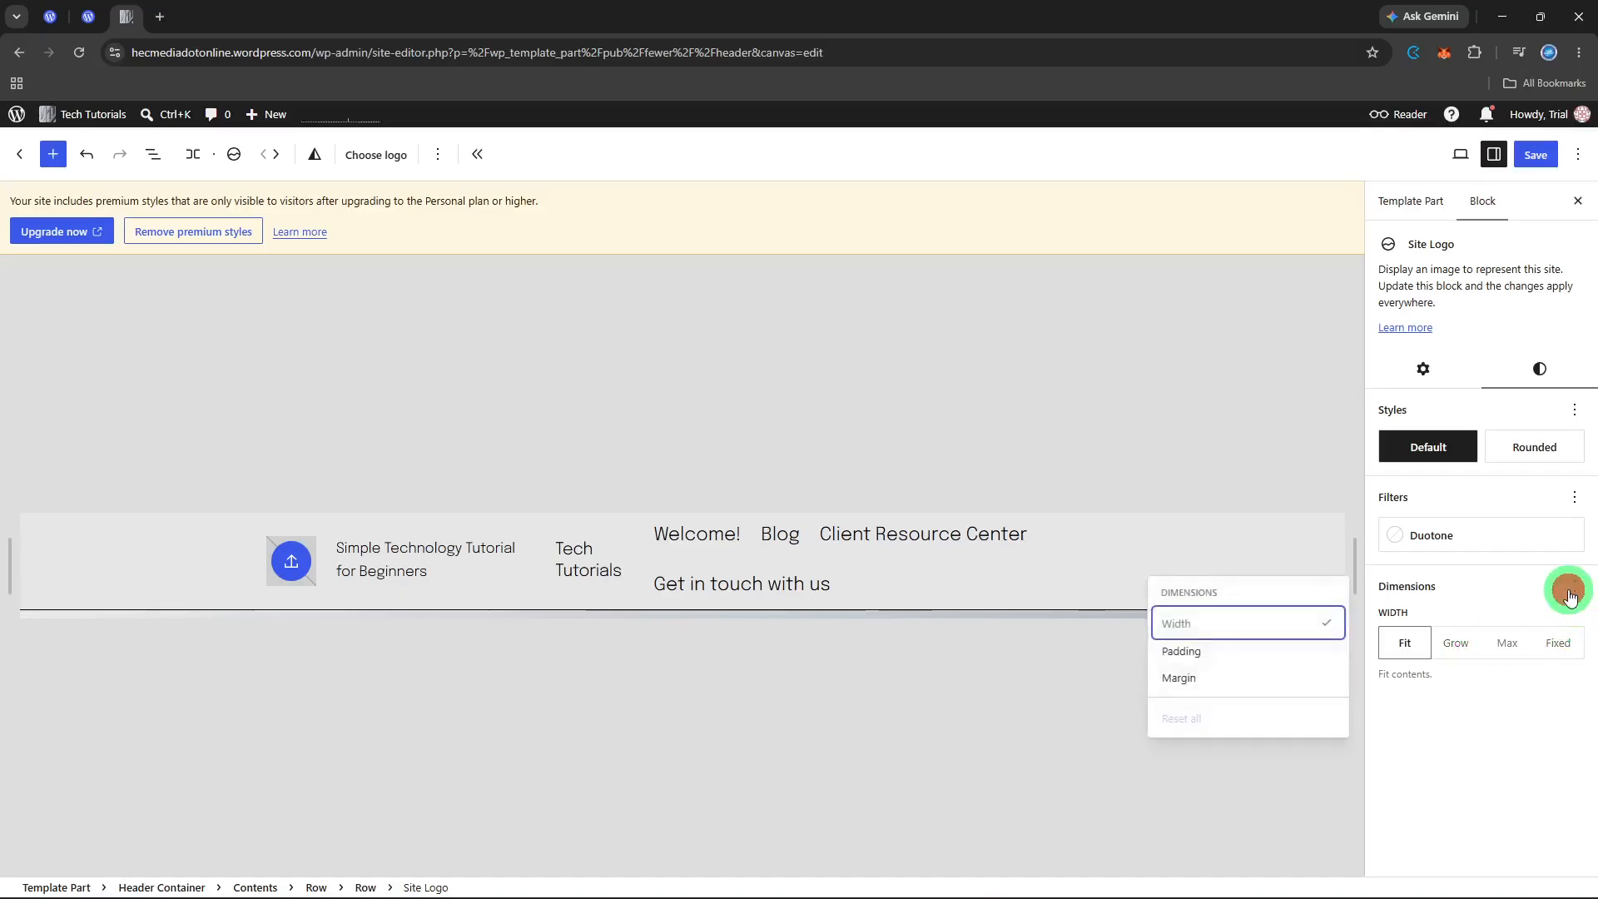
left_click(1230, 654)
left_click(1240, 684)
left_click(1430, 652)
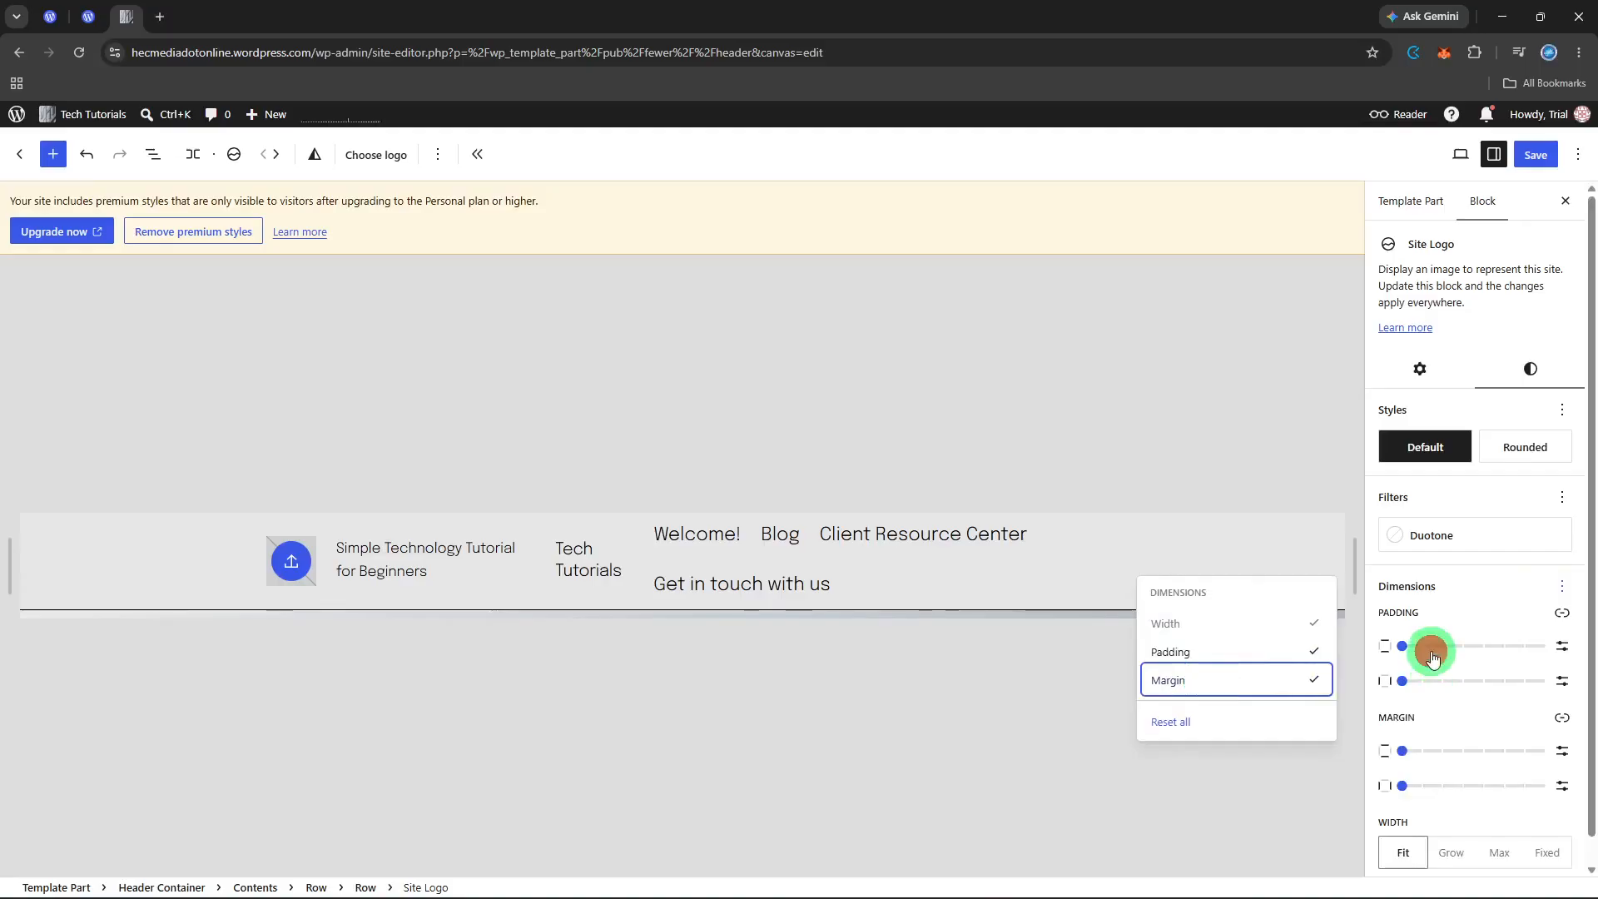
Limit the site logo to a maximum width of 120 px.
scroll(1432, 660, "down", 1)
left_click(1450, 824)
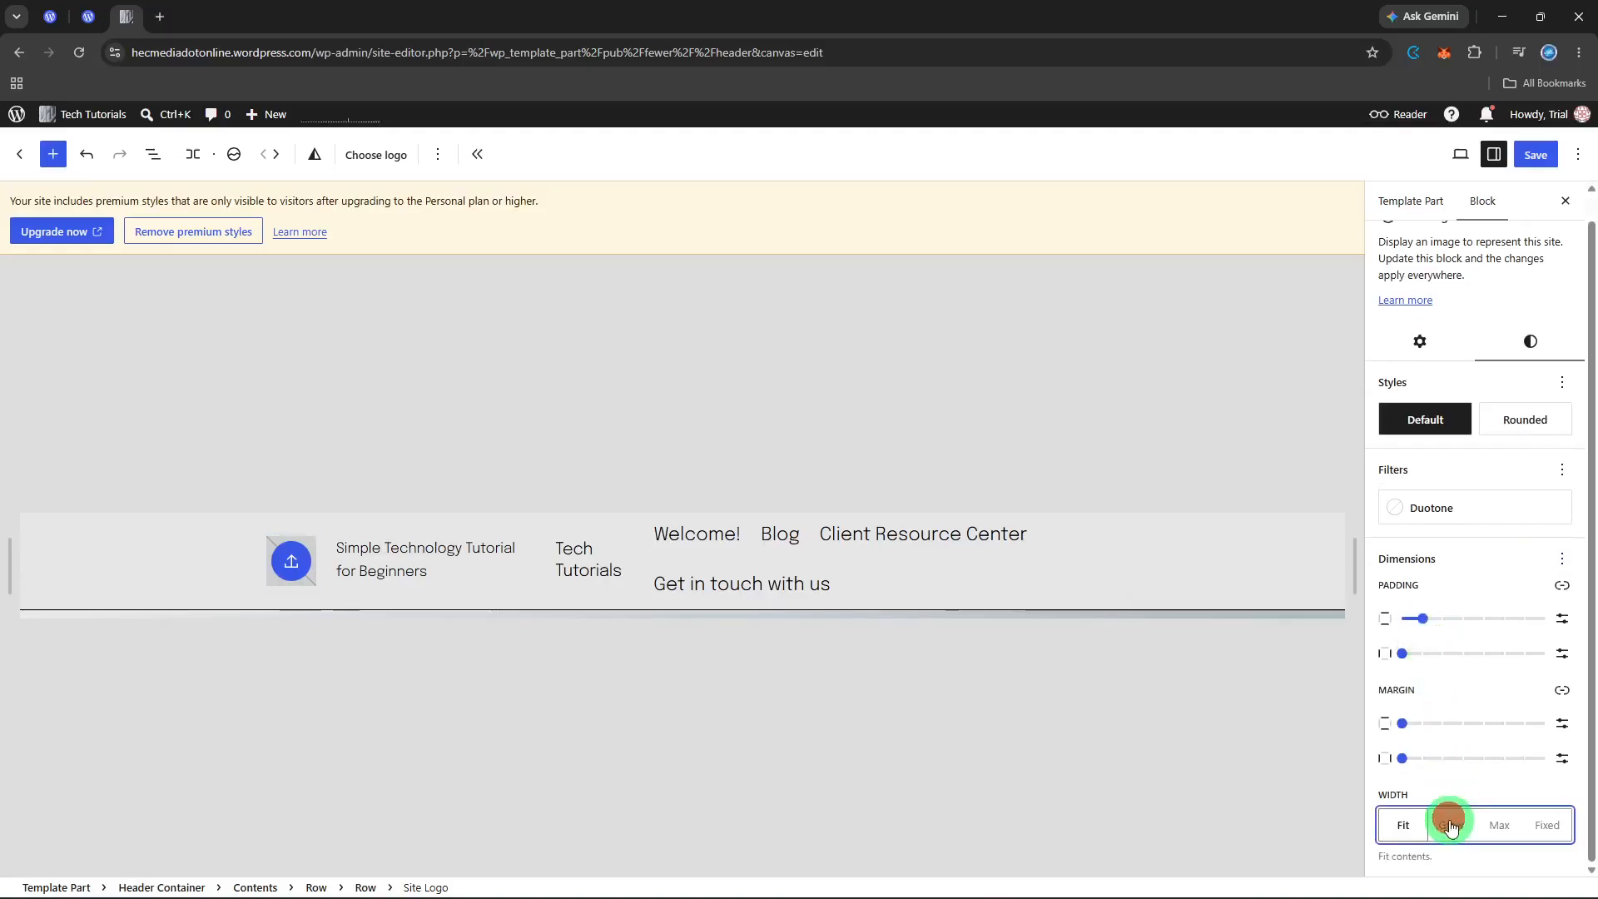
left_click(1498, 825)
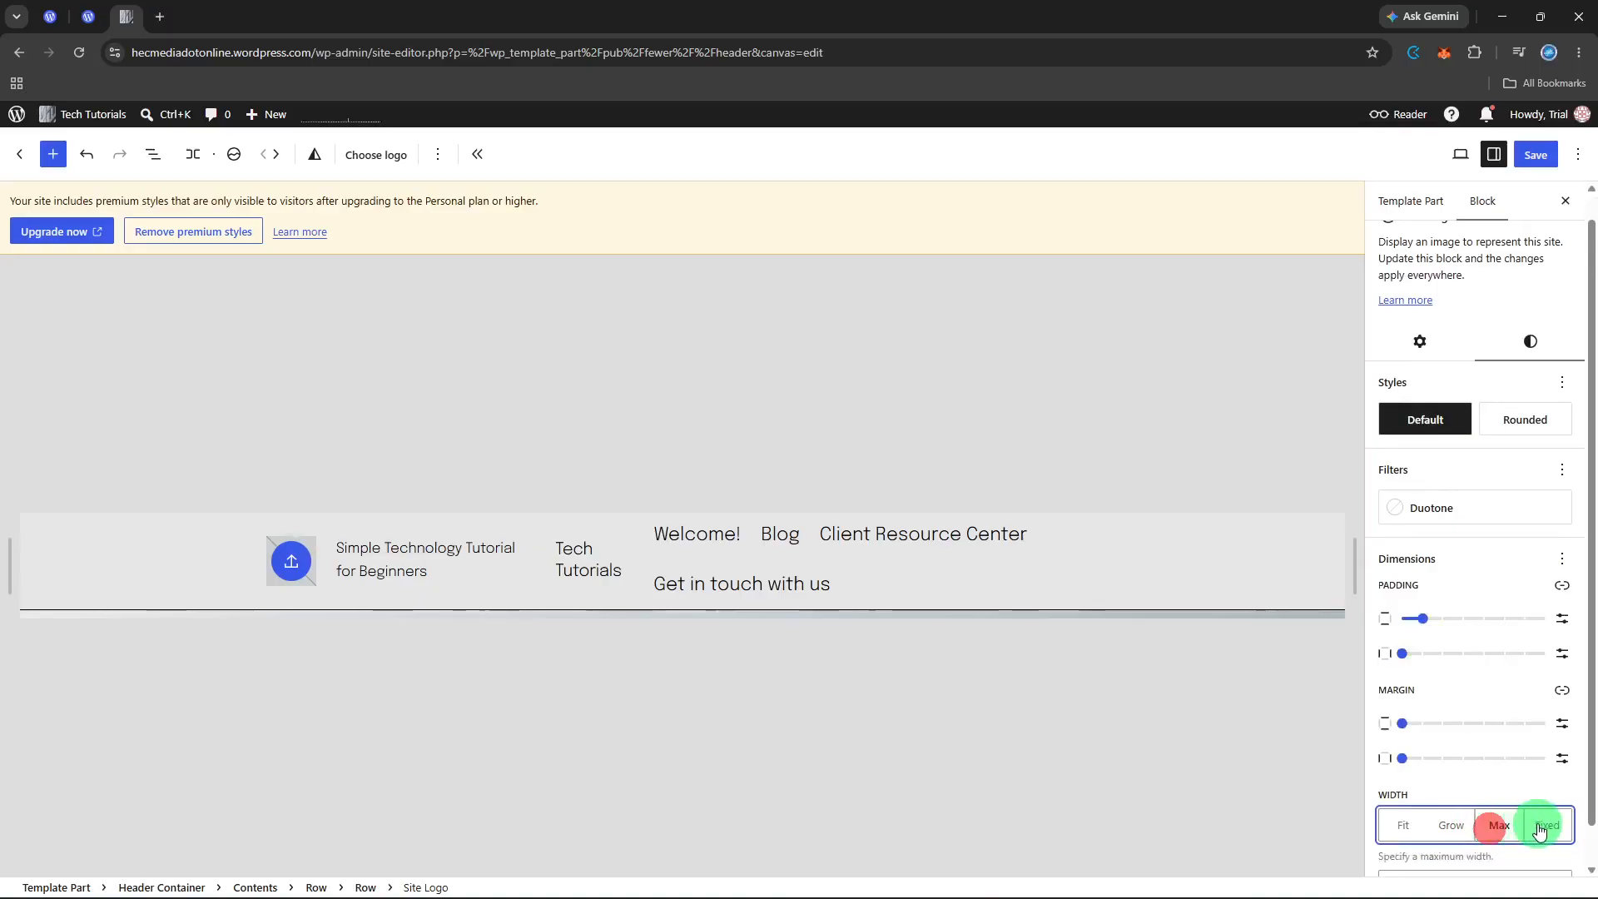
scroll(1513, 774, "down", 1)
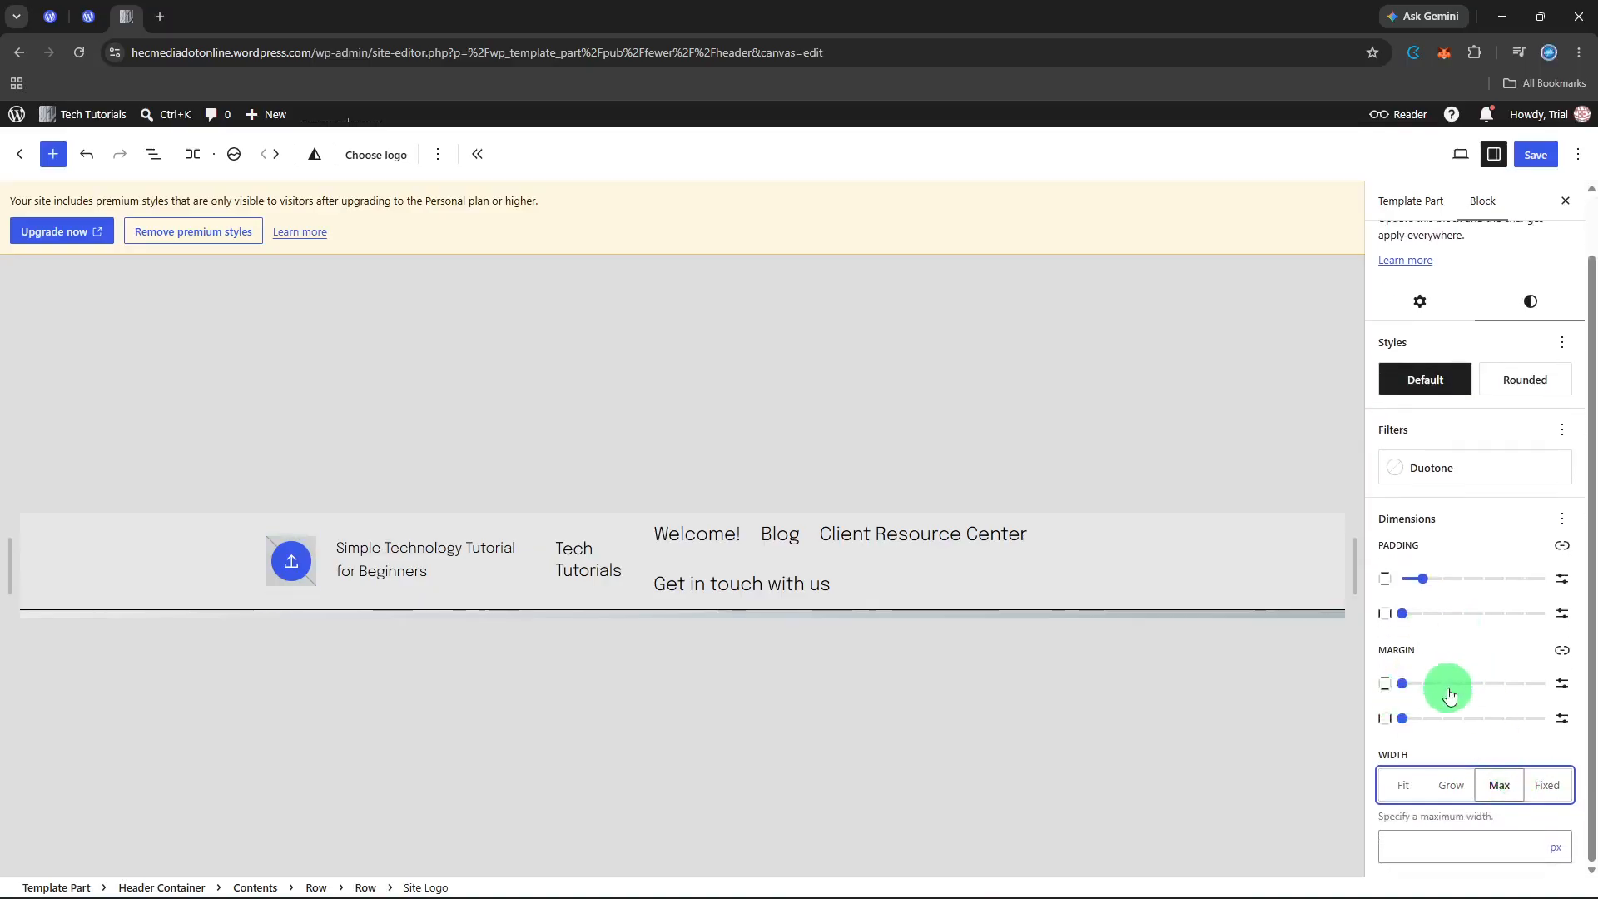
left_click(1427, 842)
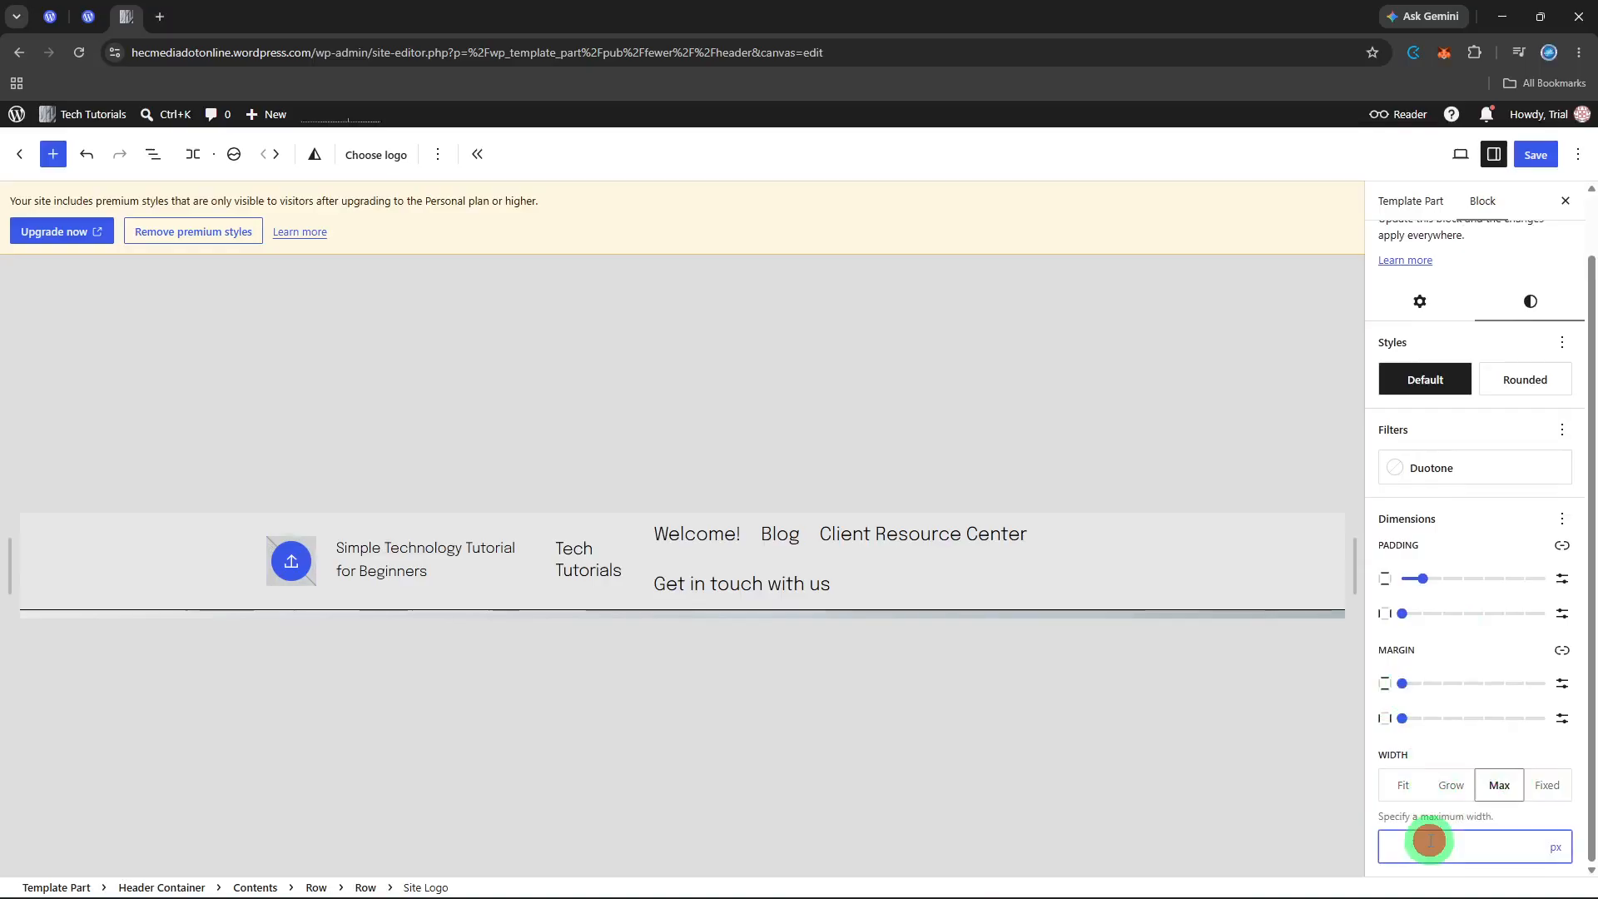
type("120")
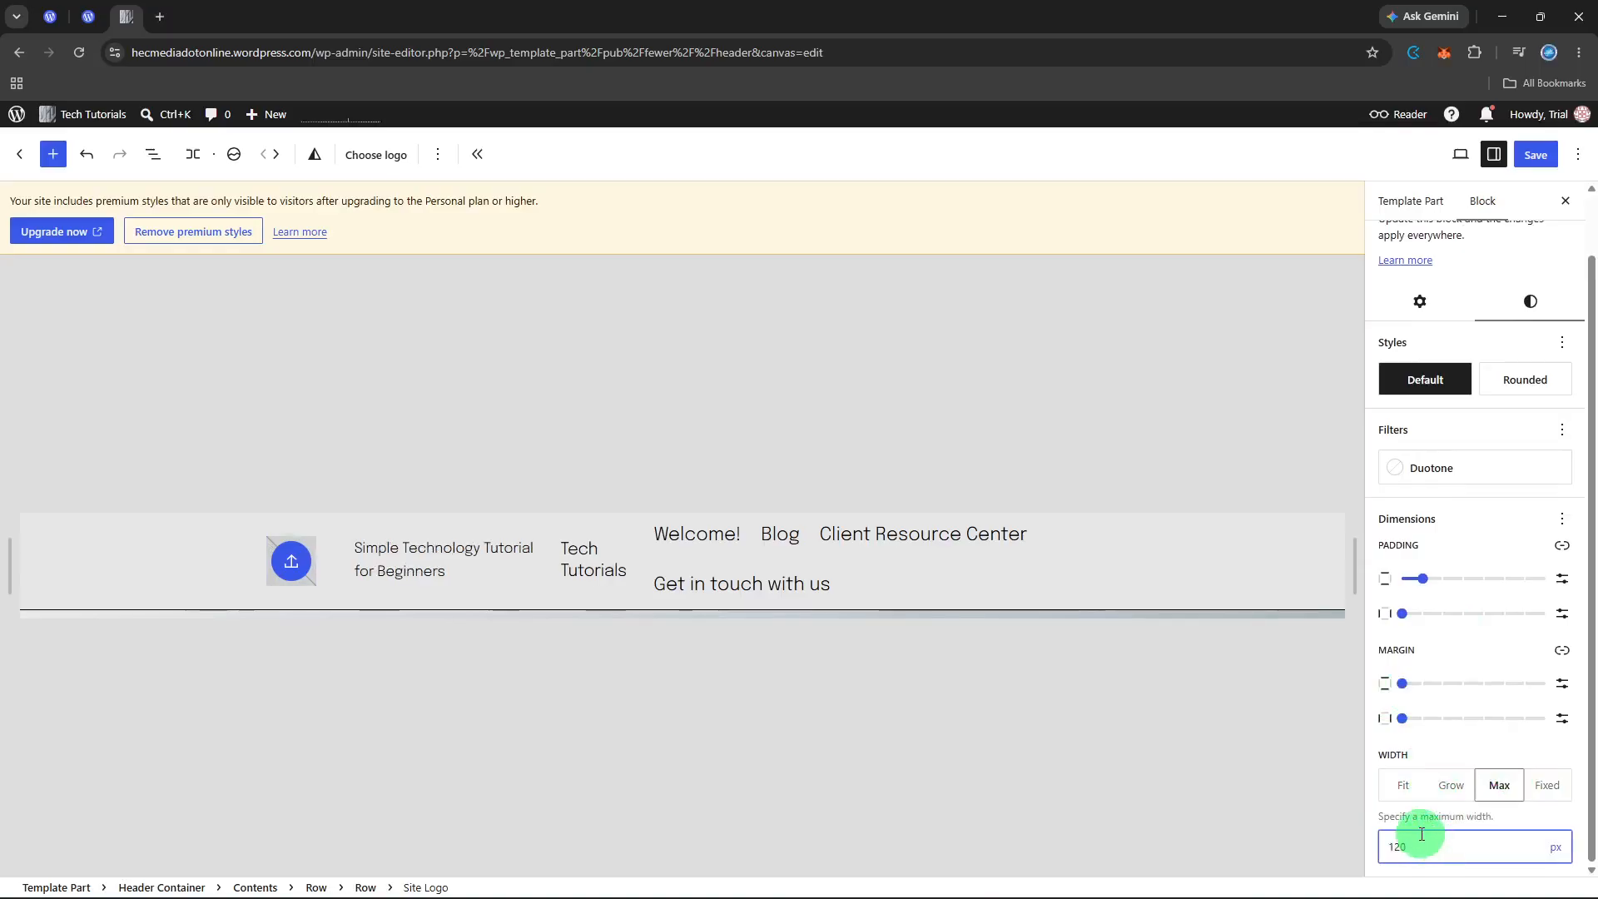
left_click(1436, 736)
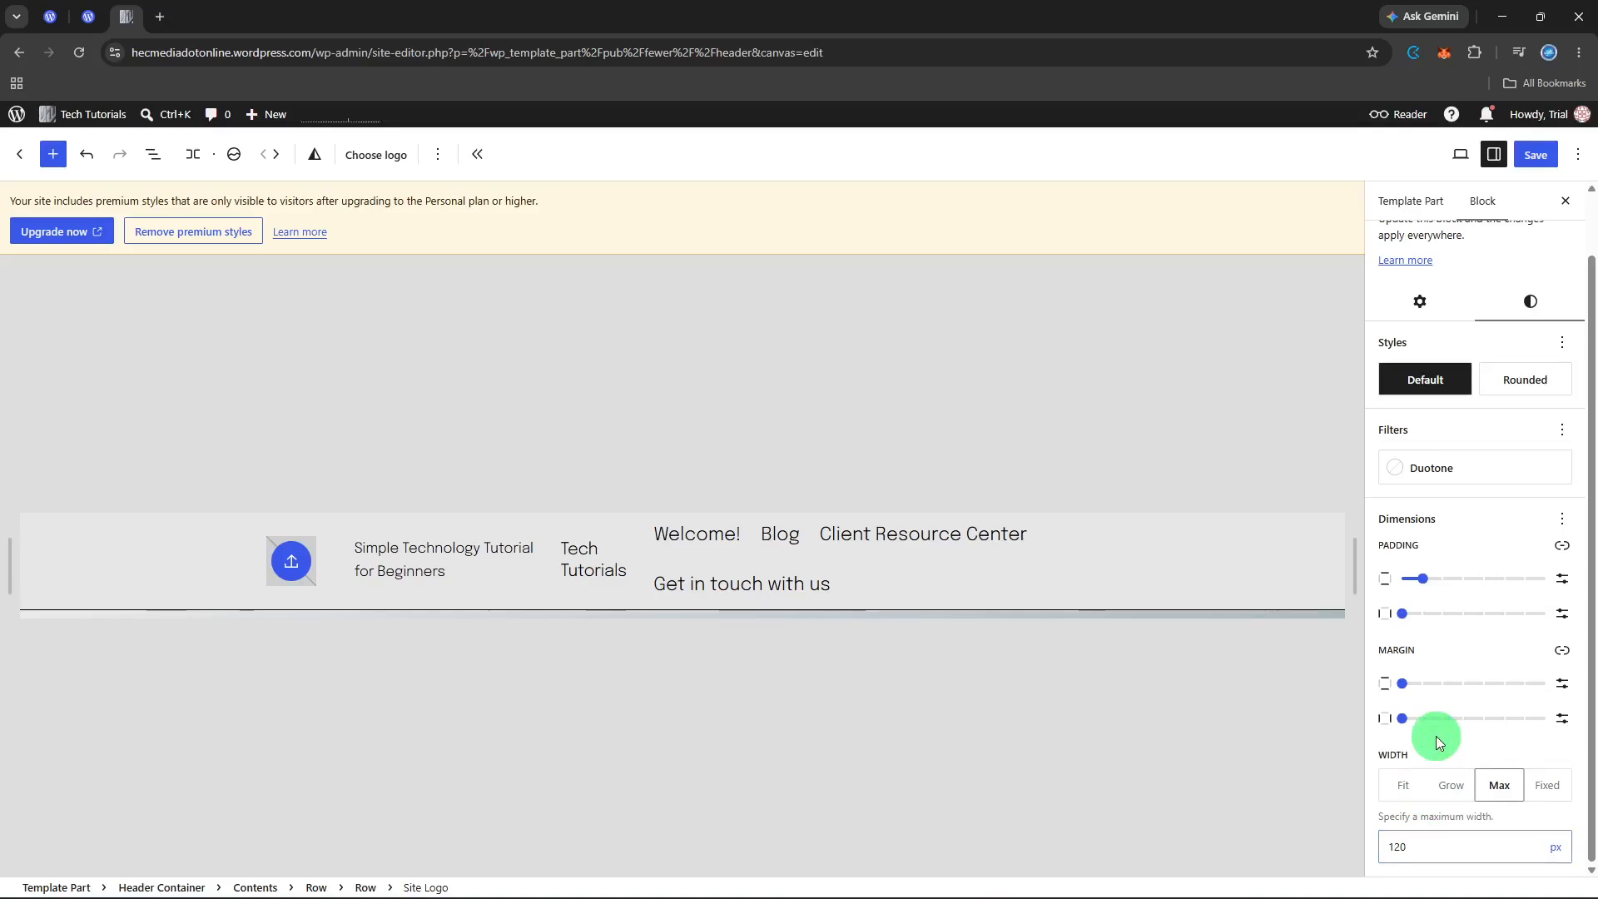
Set the header container's font size to 16 px.
left_click(1074, 558)
left_click(1194, 572)
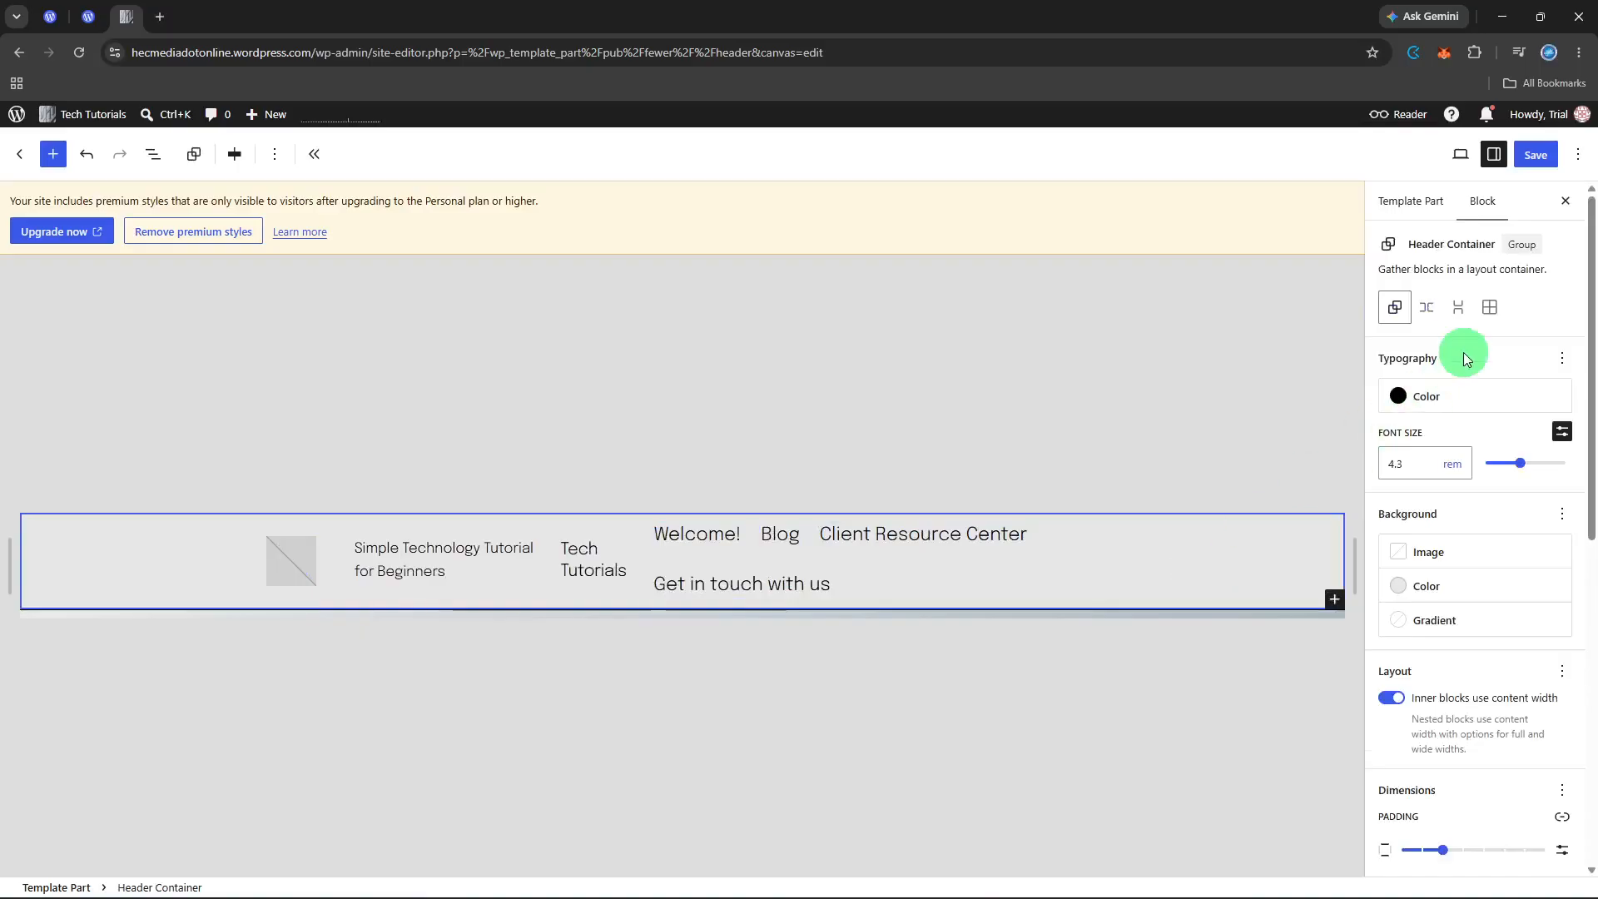
left_click(1452, 463)
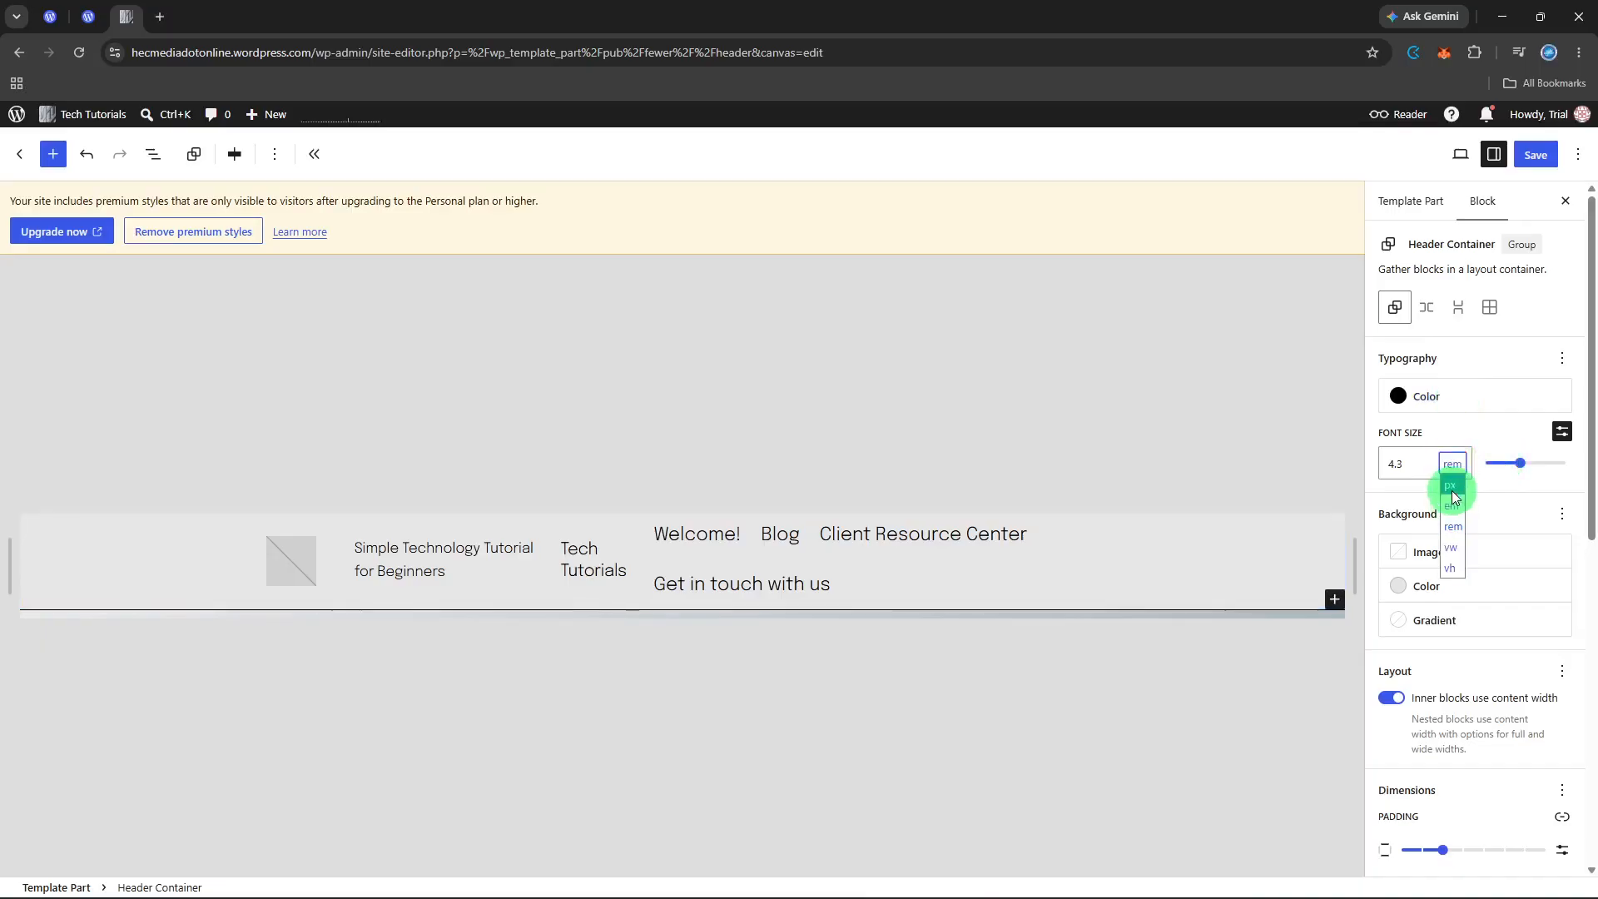
left_click(1452, 492)
left_click(1407, 471)
key("BackSpace")
key("BackSpace")
key("BackSpace")
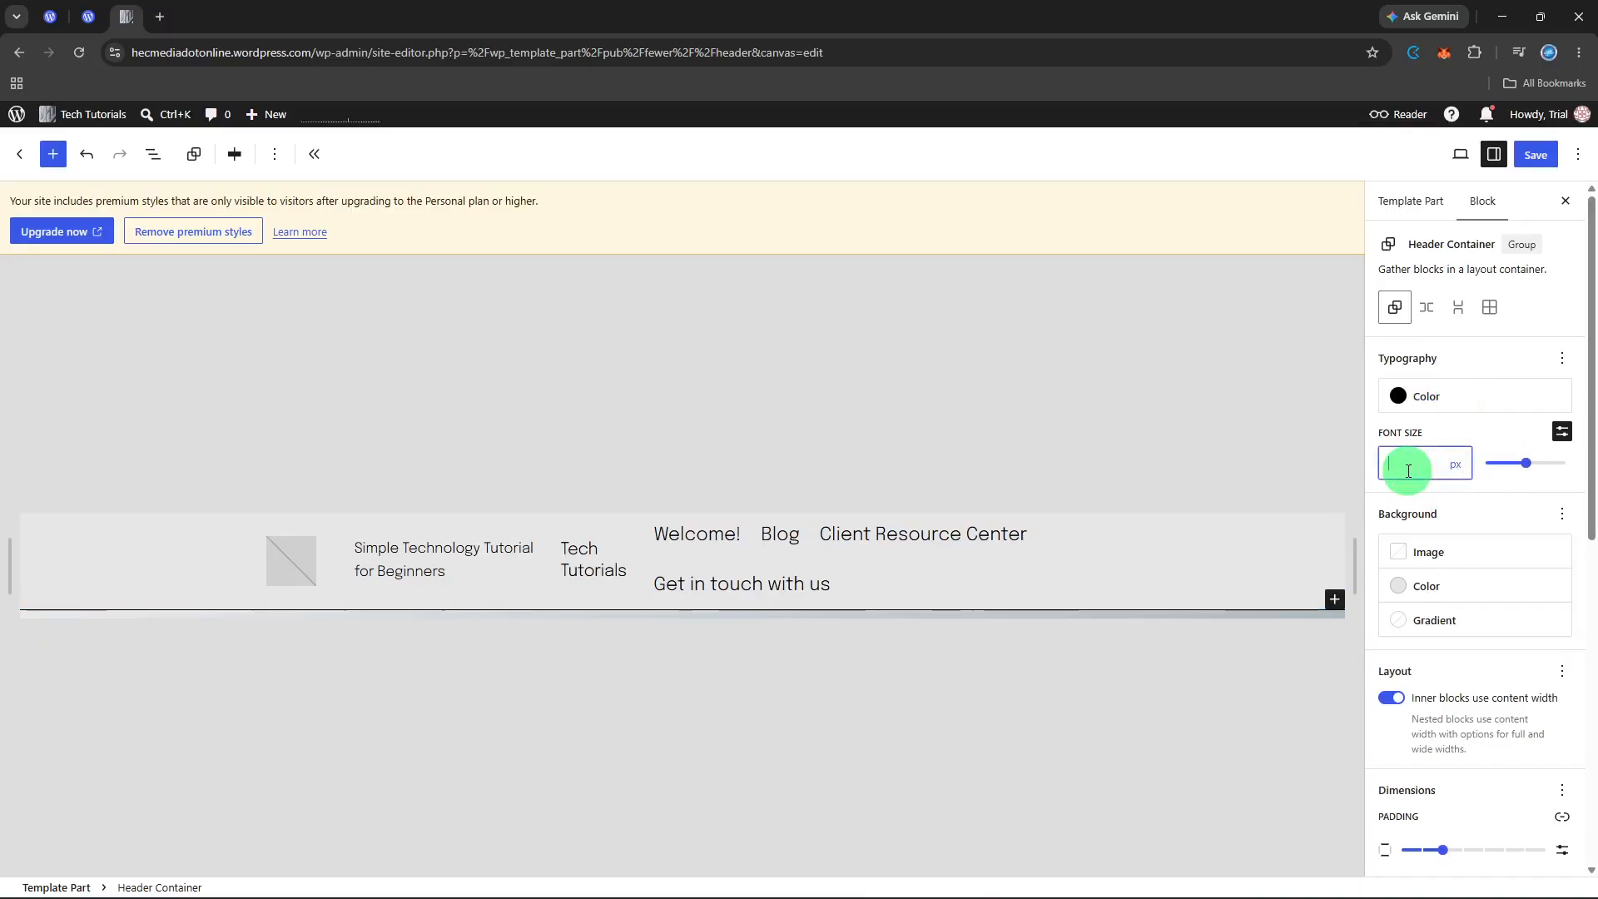
type("16")
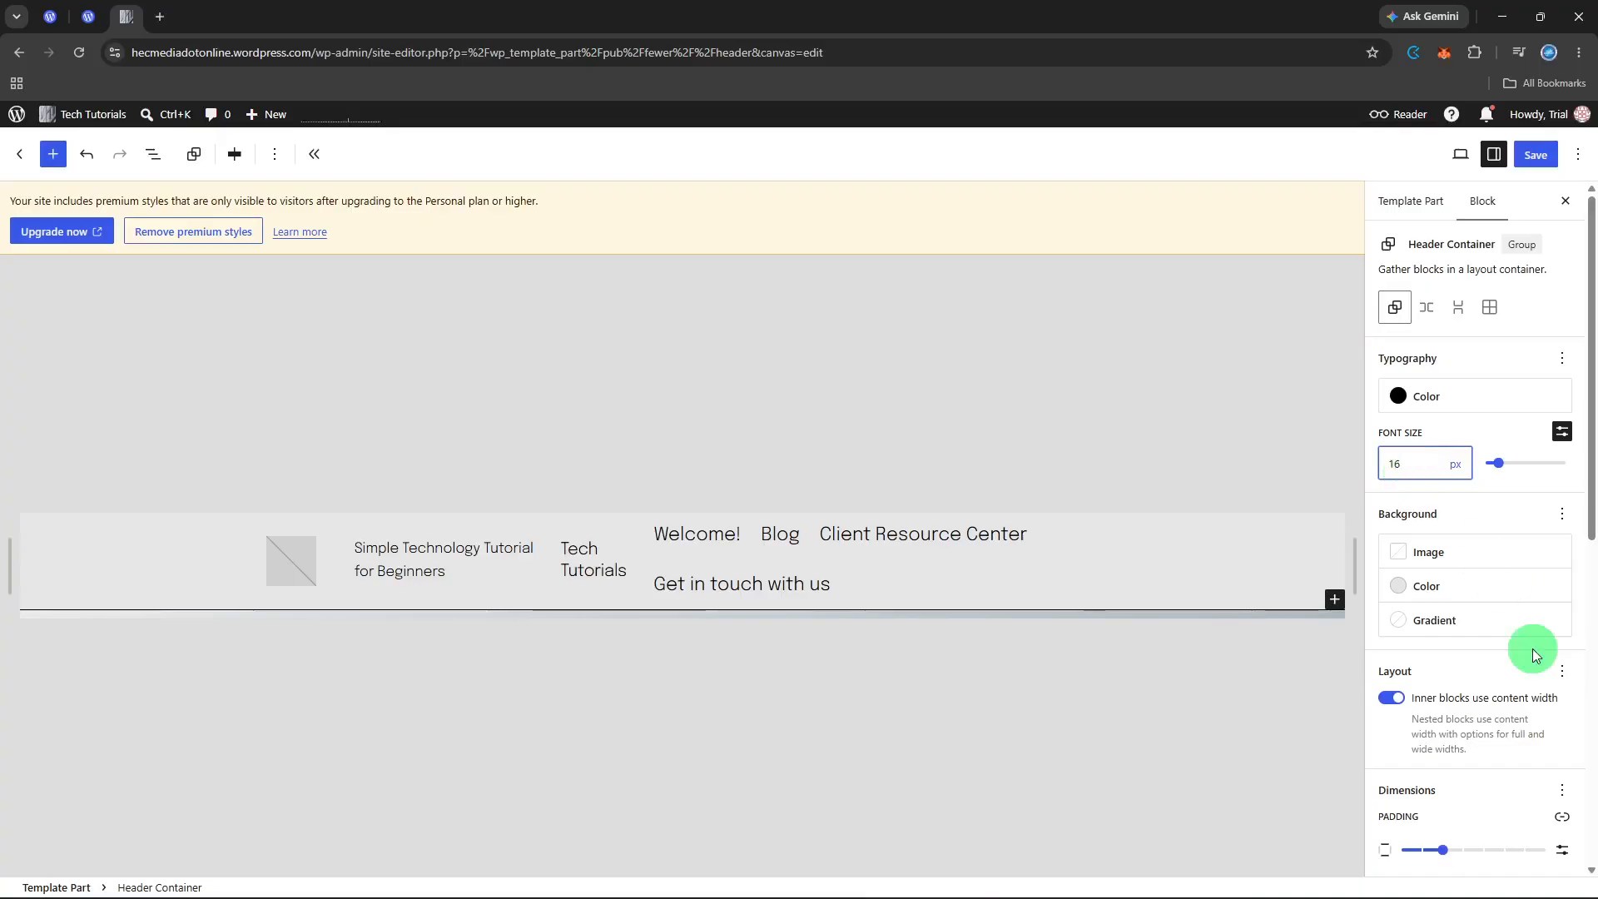
Try a larger block spacing on the header container and return it to None.
scroll(1532, 647, "down", 4)
scroll(1526, 650, "down", 2)
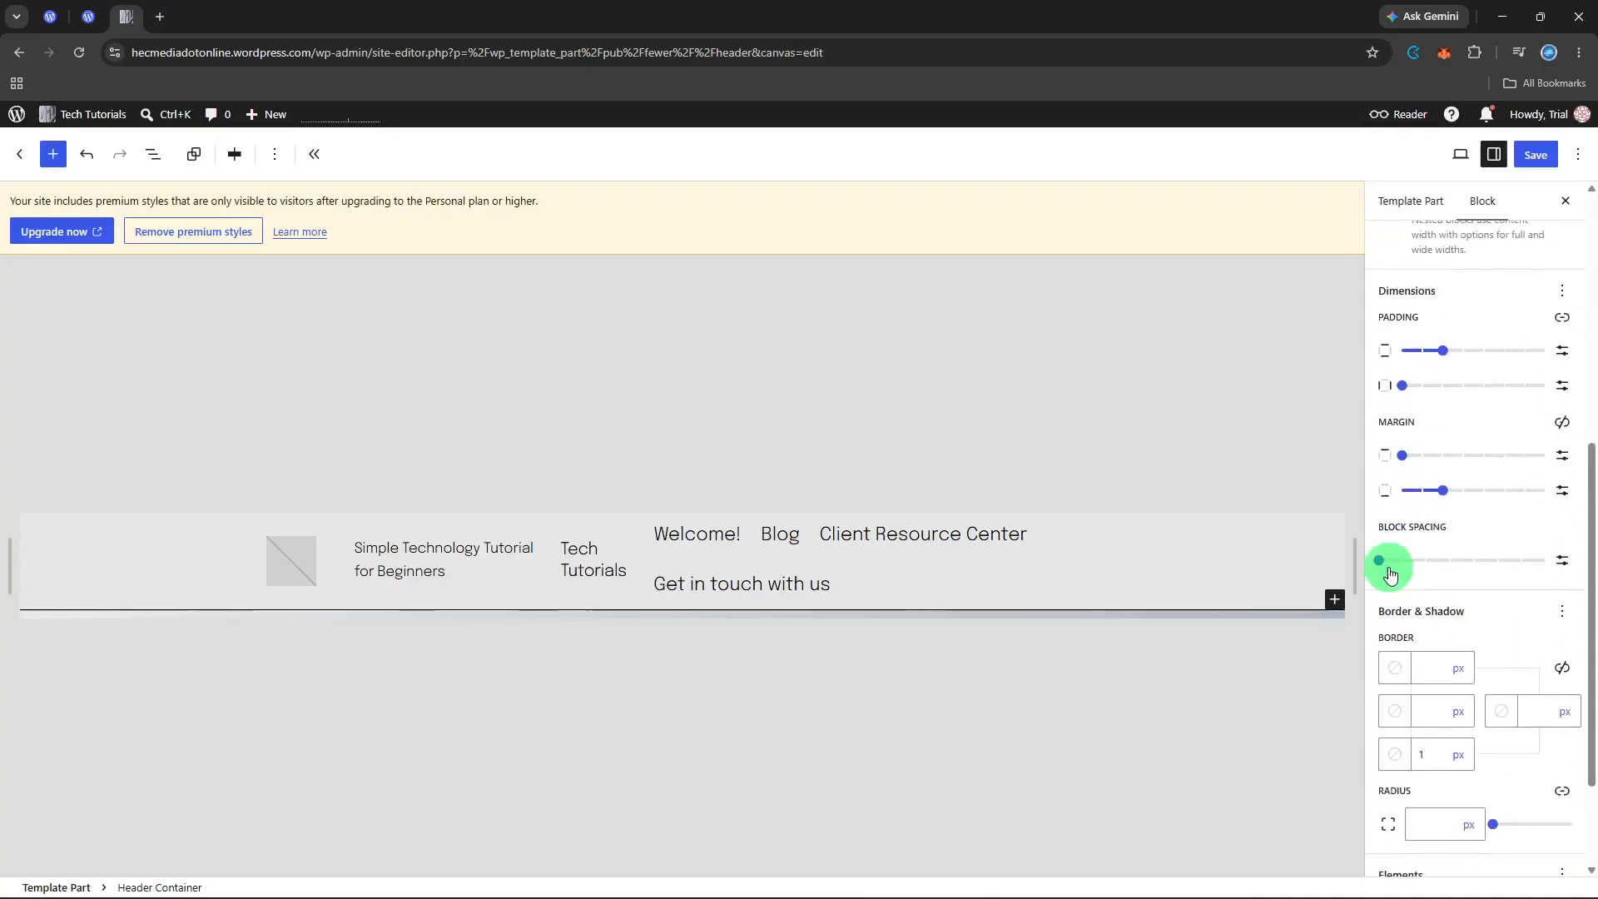
left_click_drag(1382, 556, 1540, 571)
left_click(1377, 562)
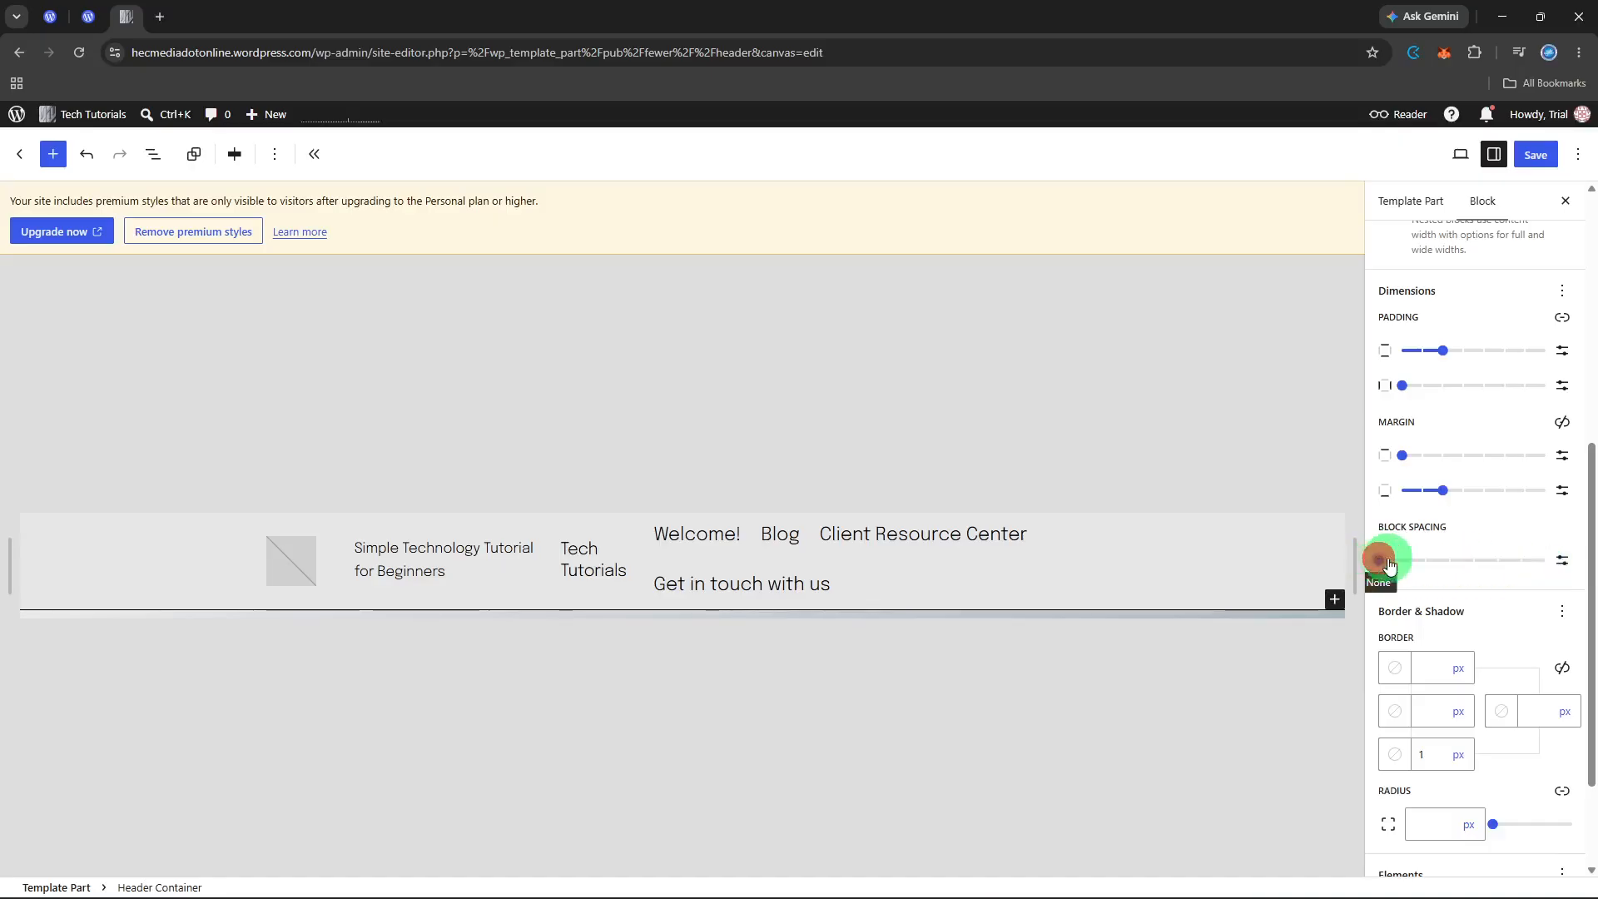
Examine the header container's block settings and the template part's content list.
left_click(1084, 596)
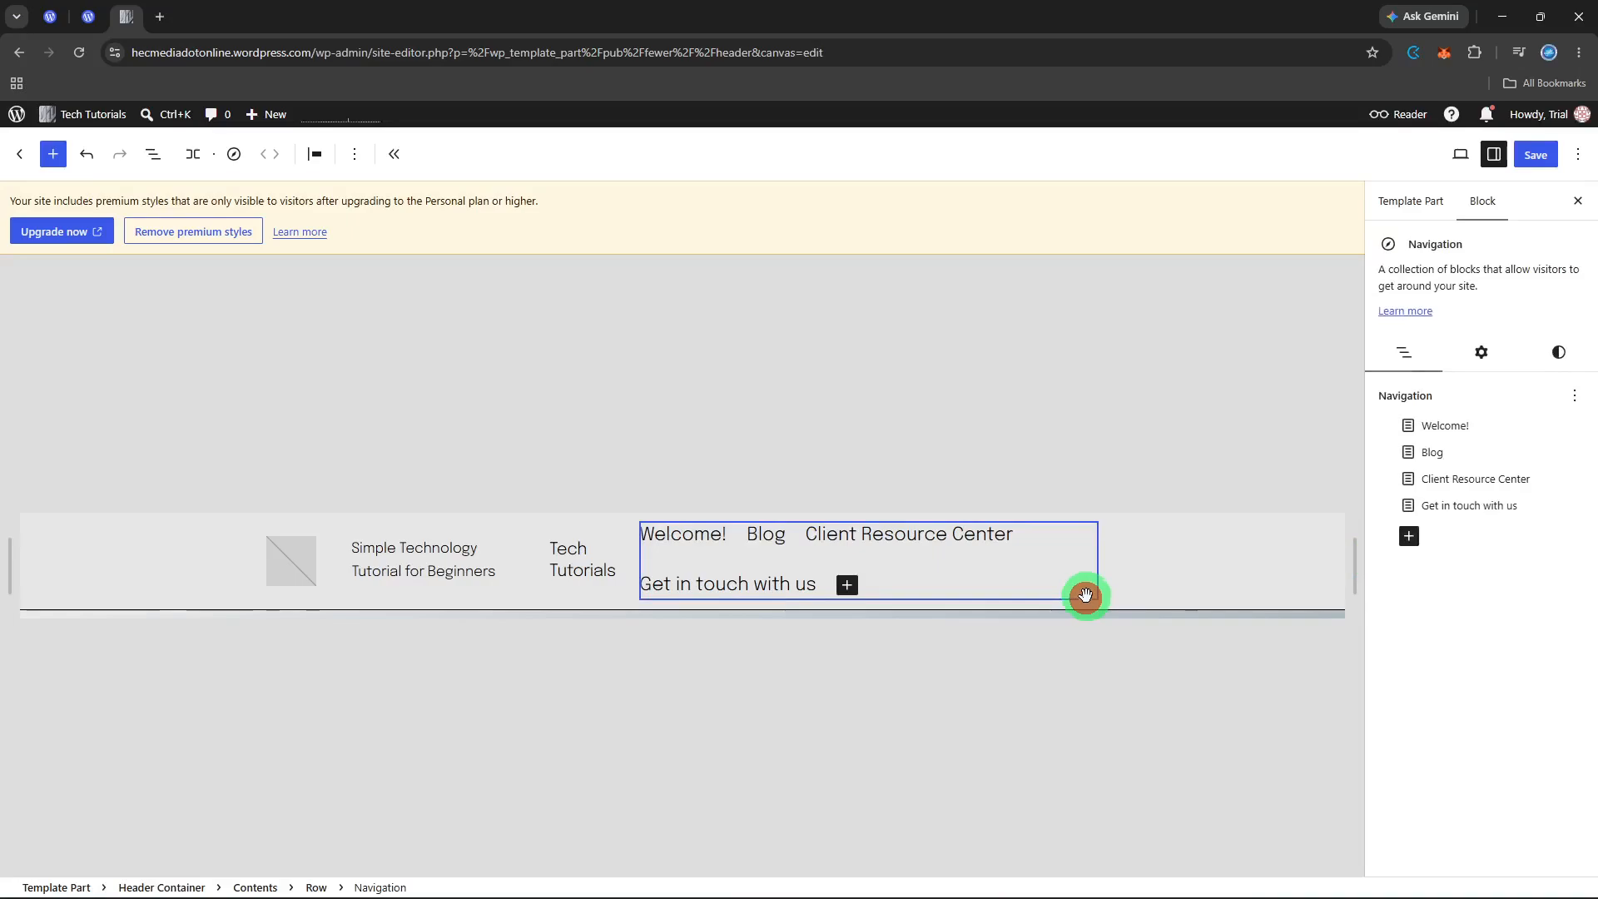
left_click(1232, 599)
left_click(1412, 198)
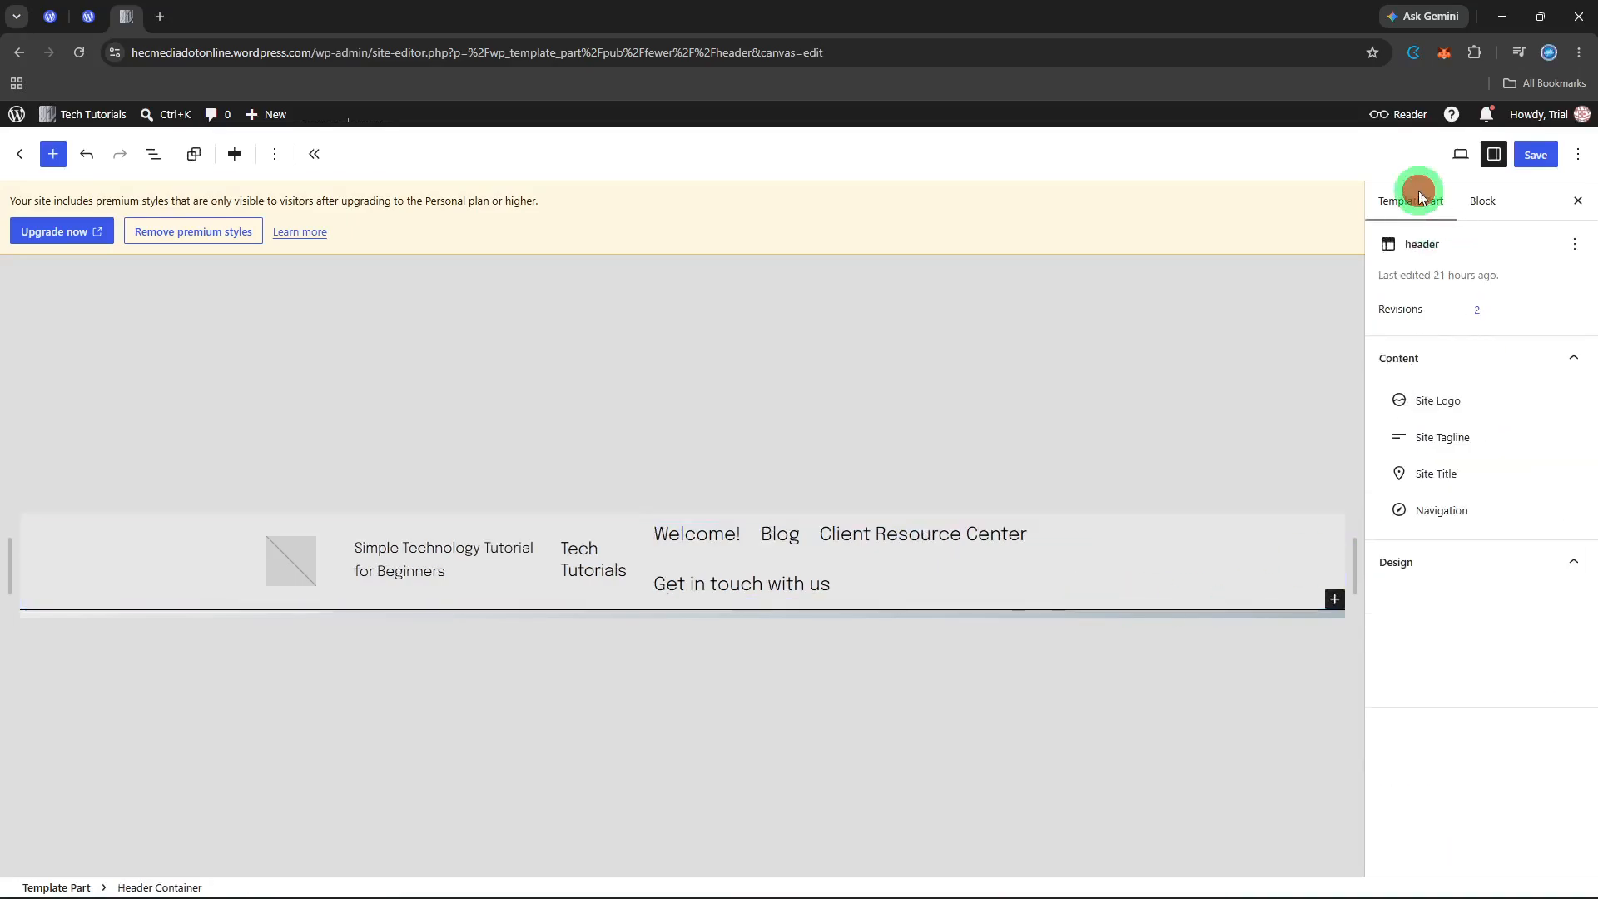
left_click(1478, 206)
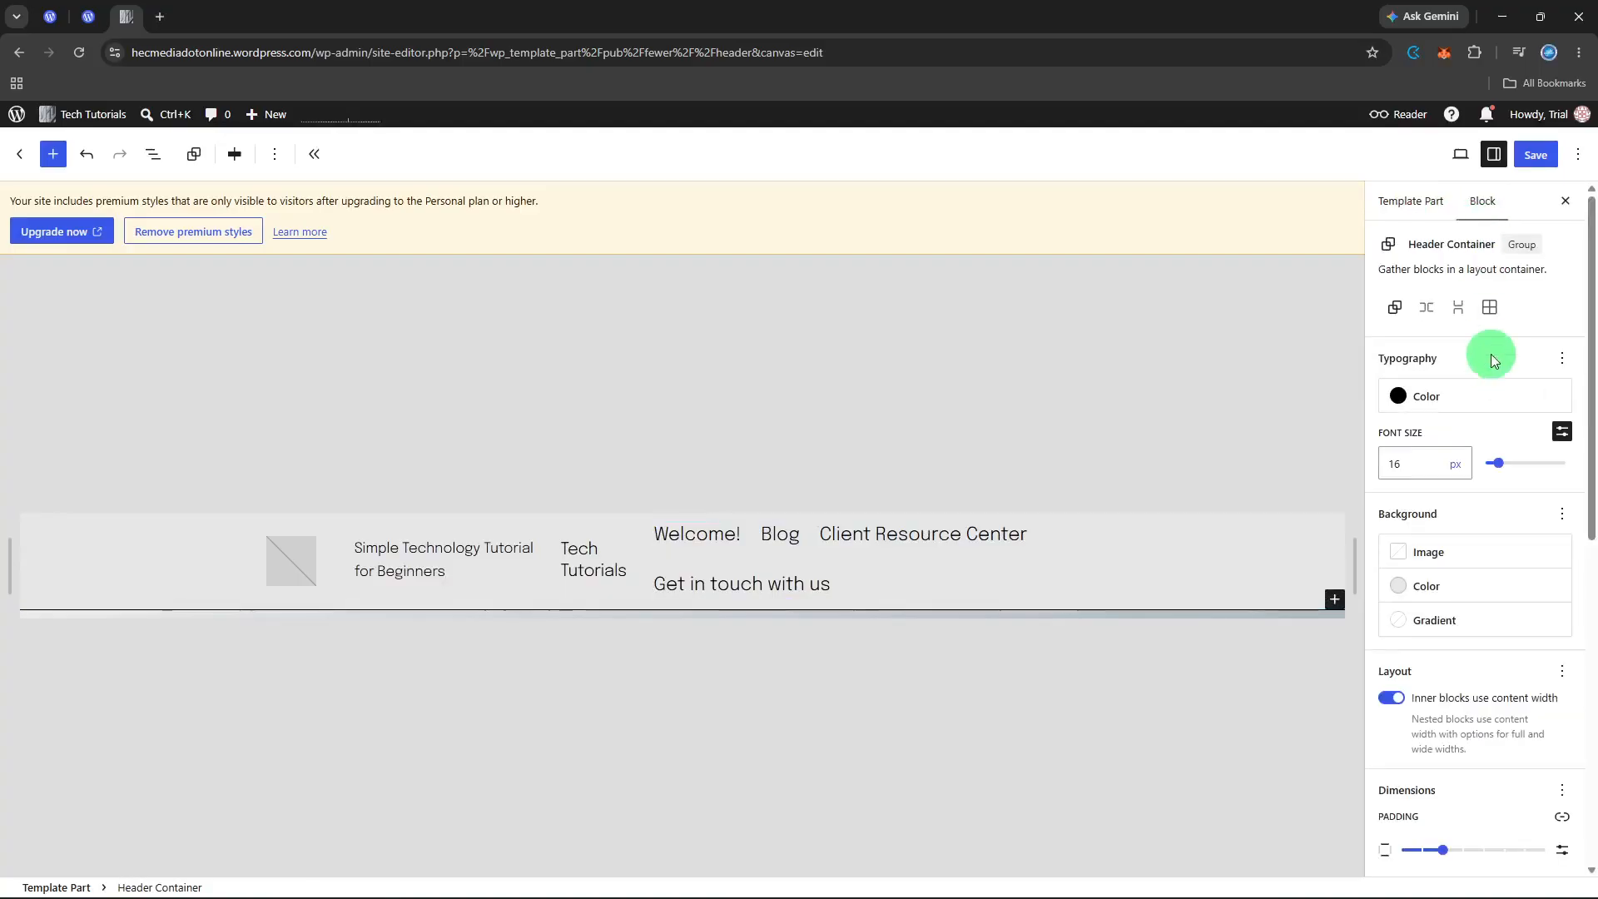
left_click(1435, 218)
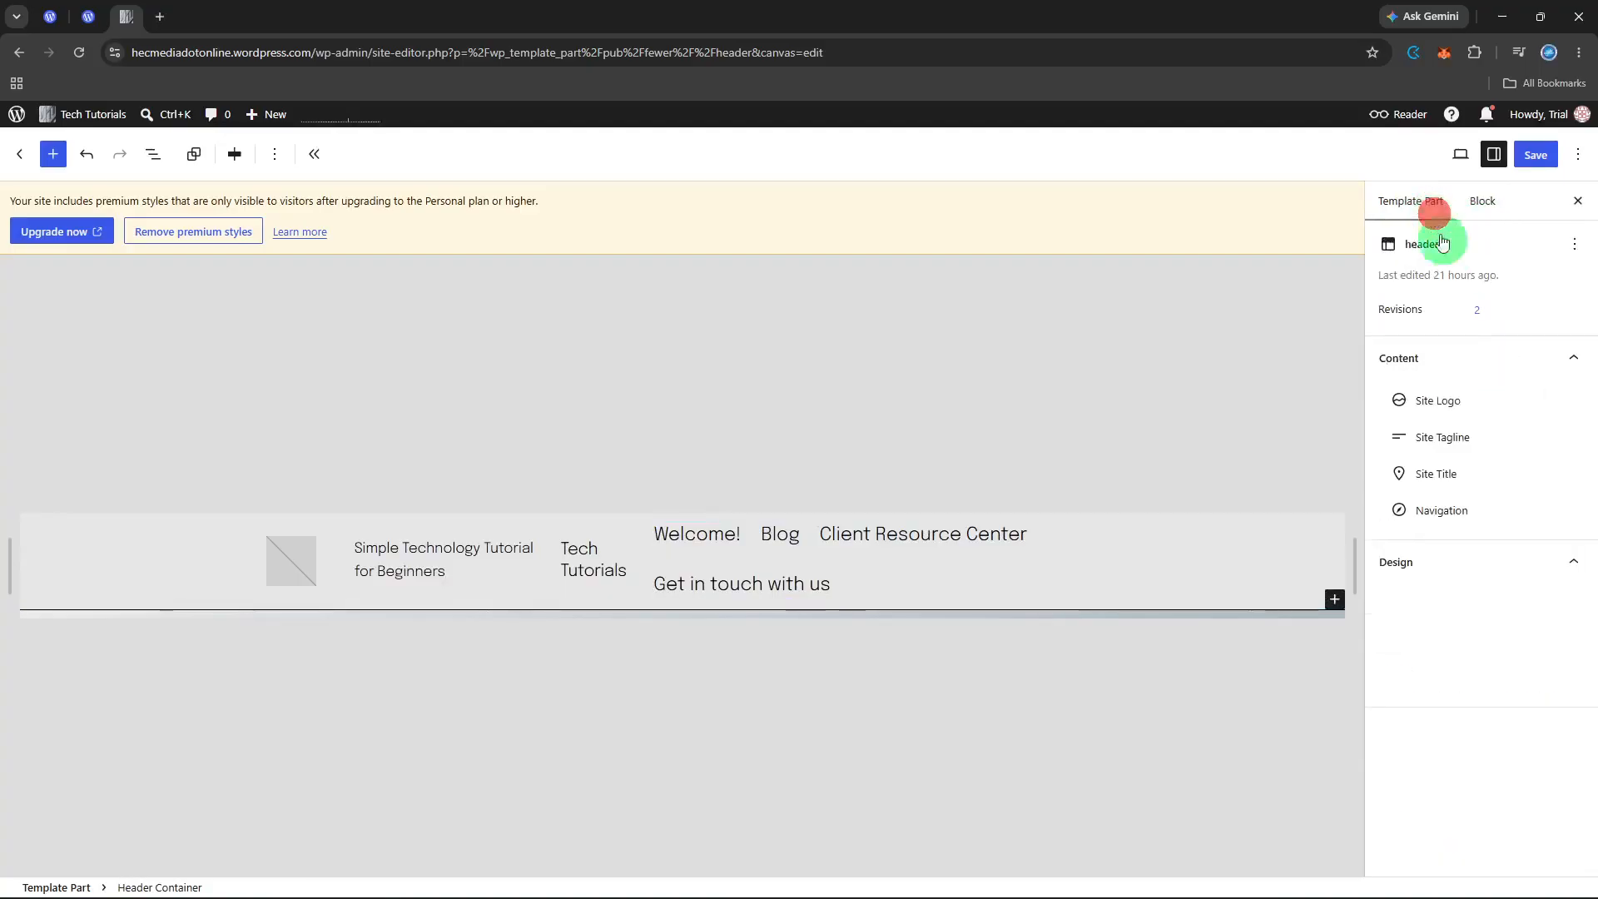
left_click(1559, 362)
left_click(1559, 362)
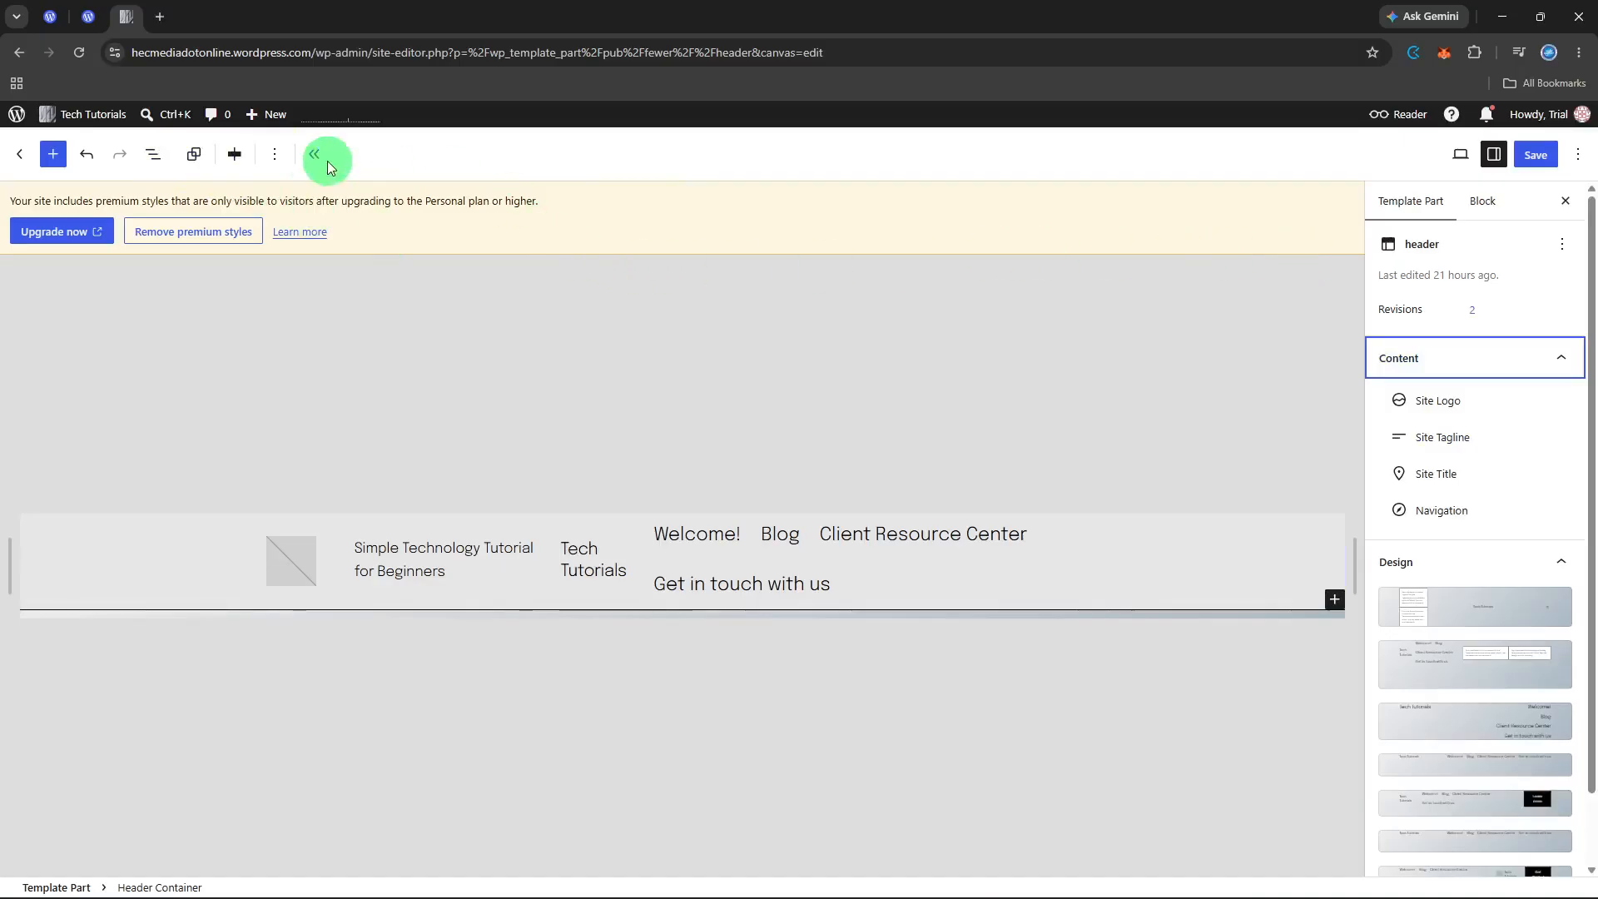
Justify the header container's items to the left.
left_click(234, 158)
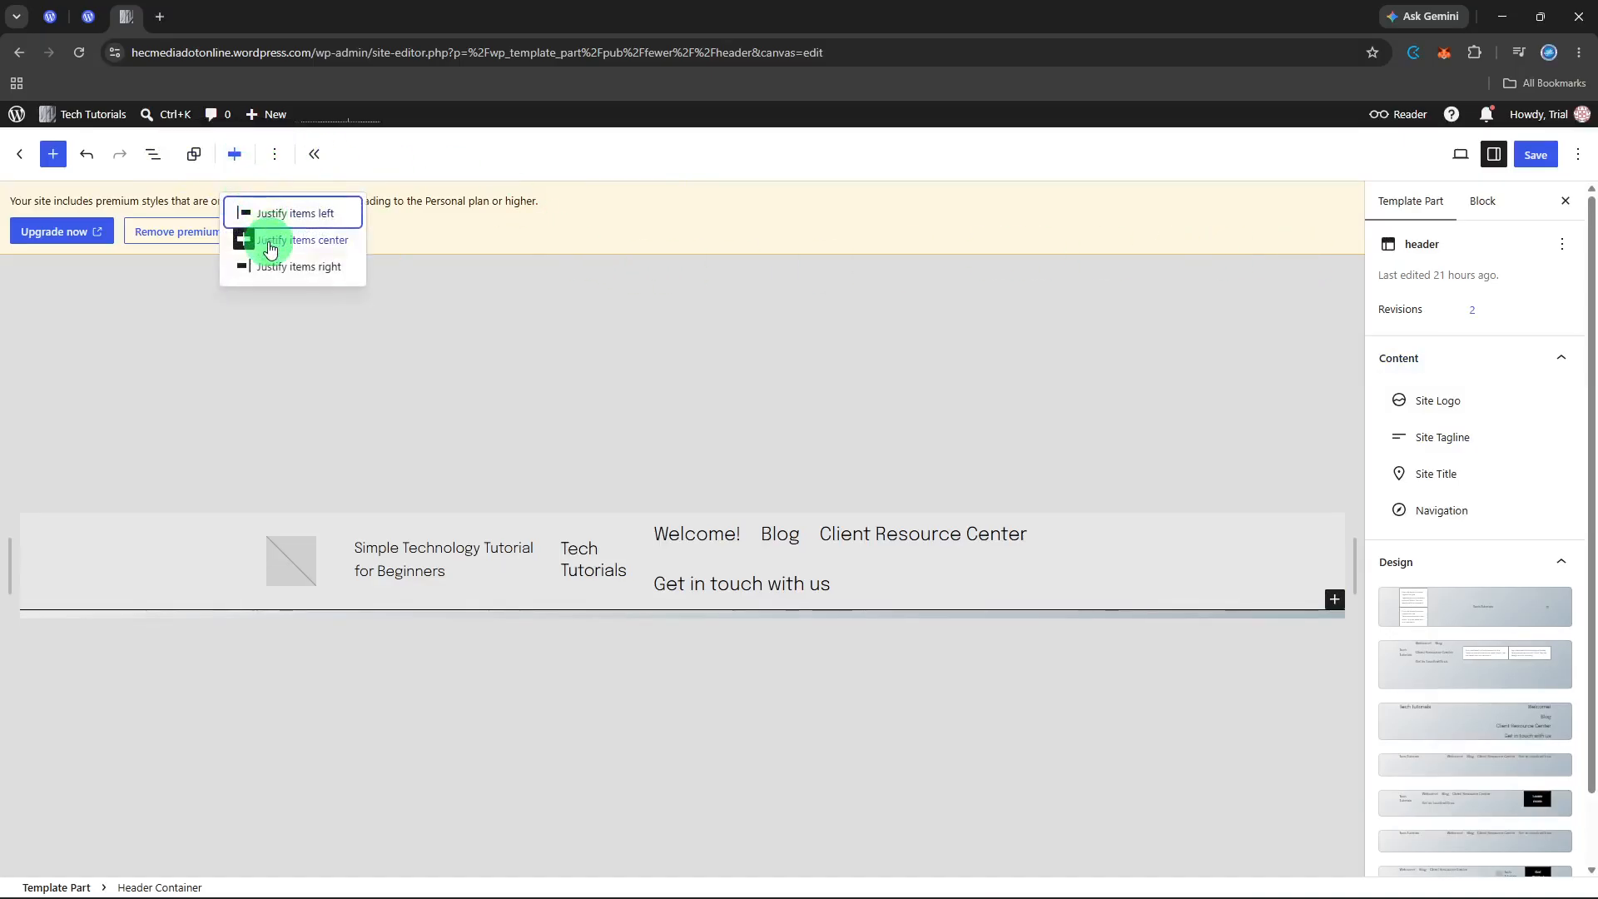
left_click(270, 241)
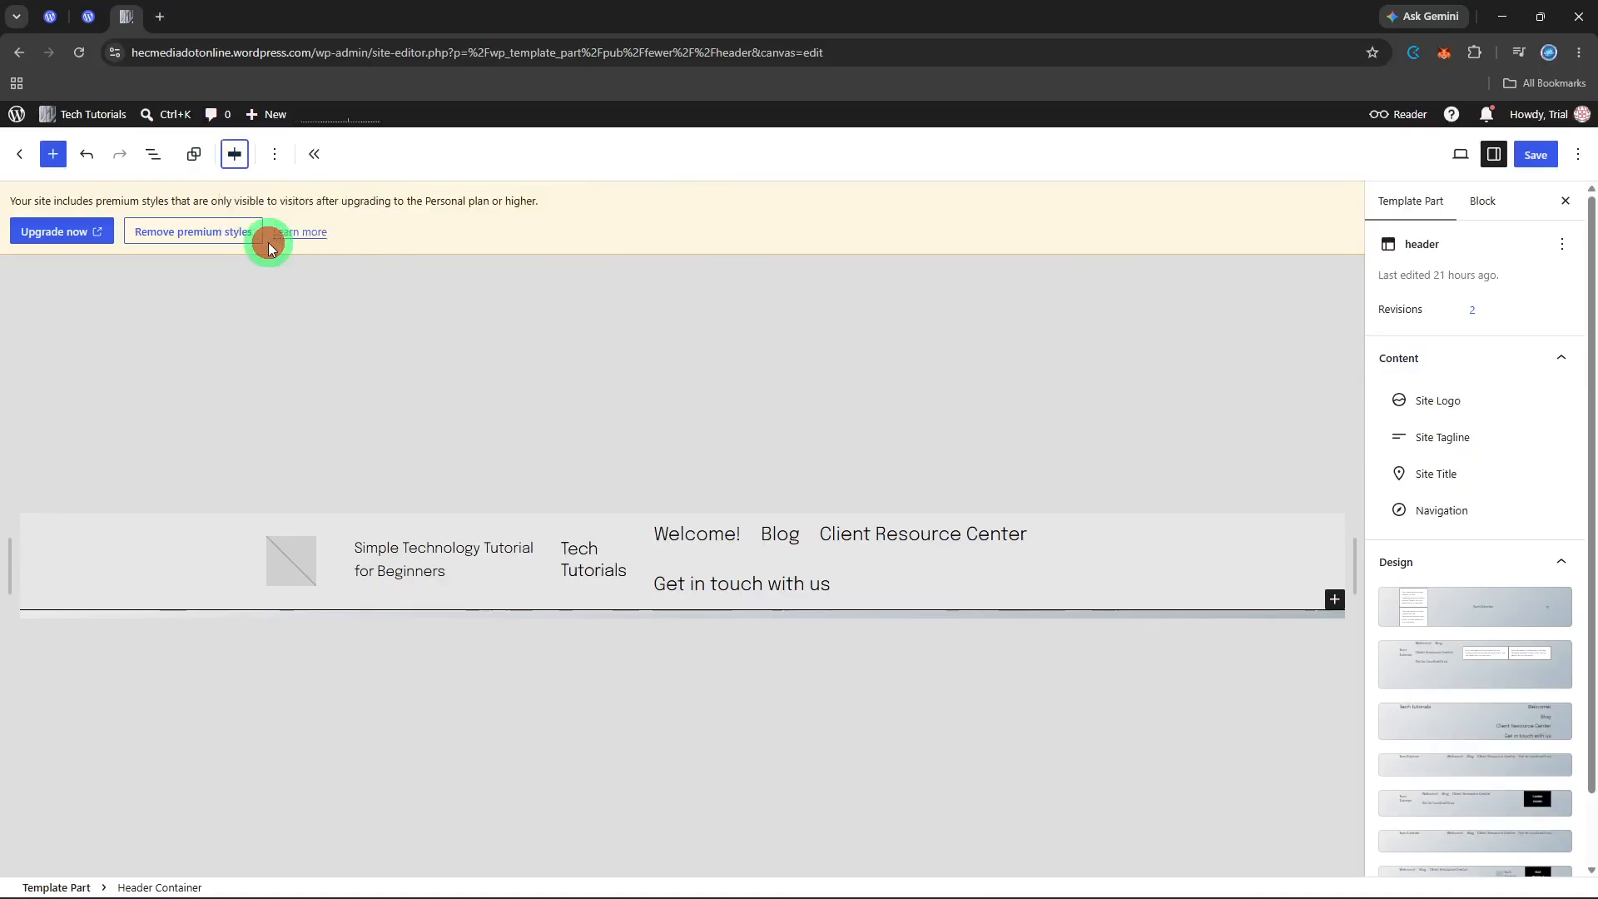
left_click(230, 157)
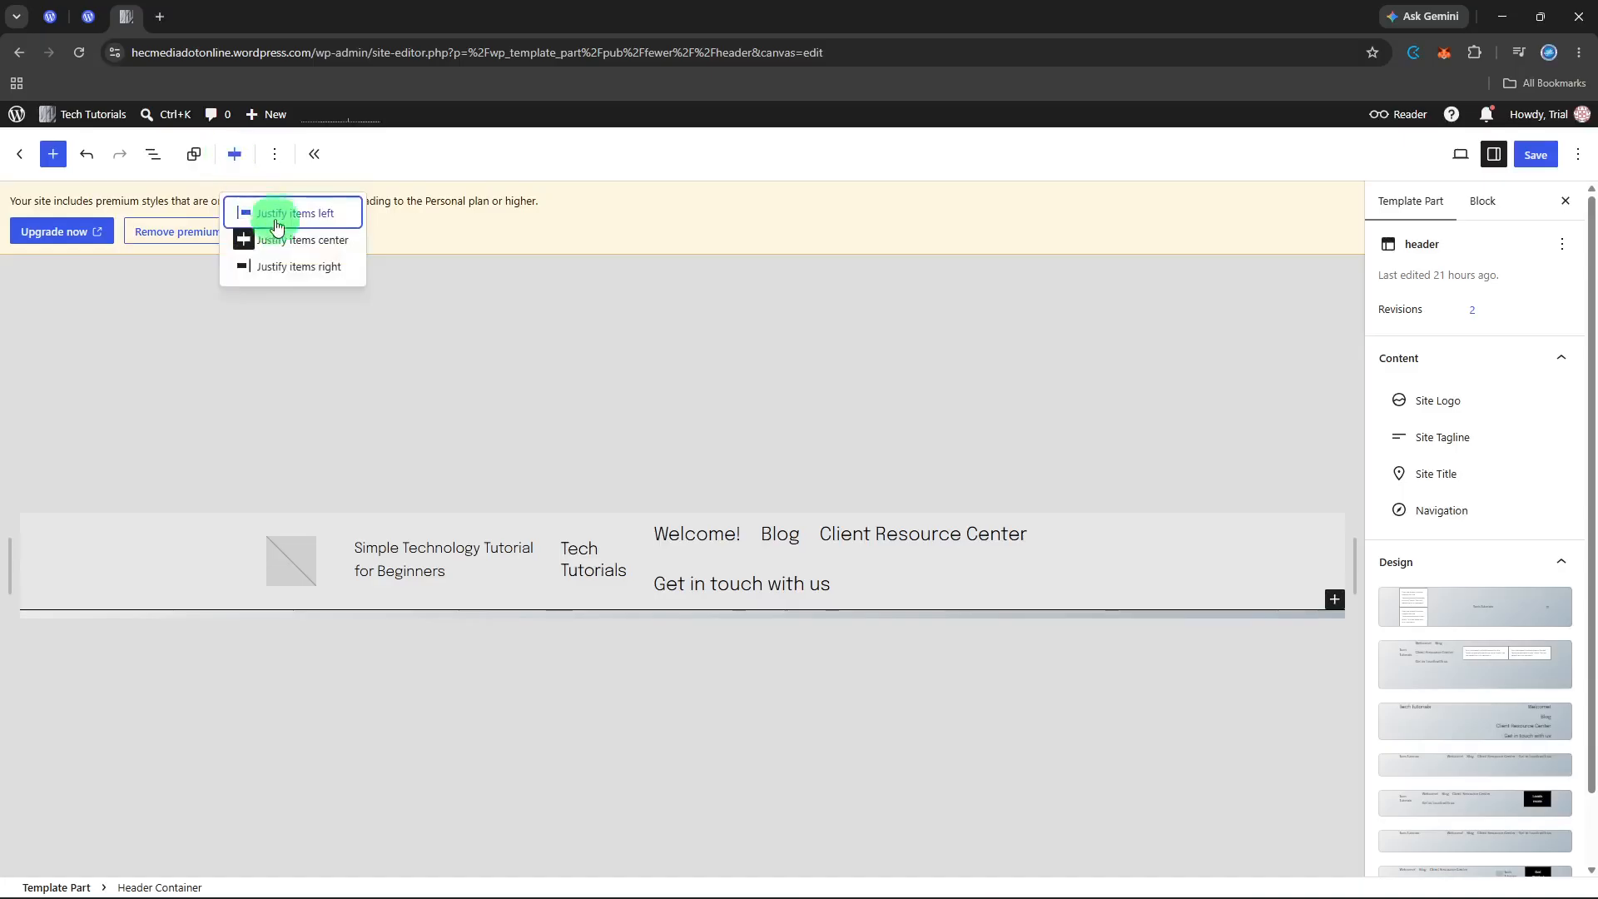
left_click(275, 220)
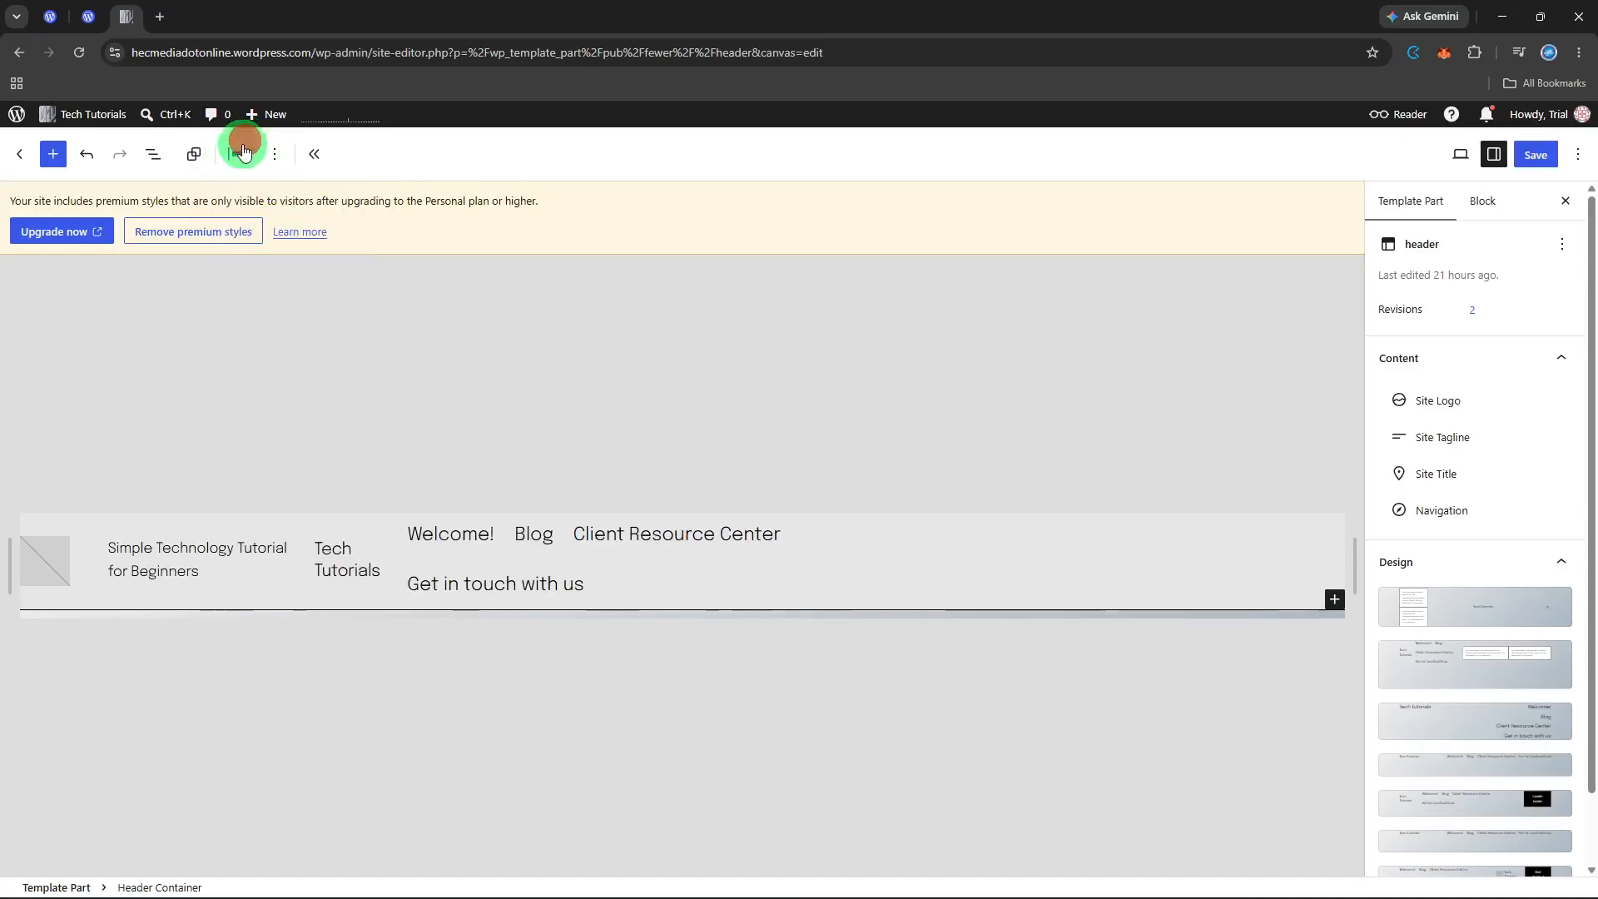
Justify the header container's items to the center.
left_click(237, 156)
left_click(286, 237)
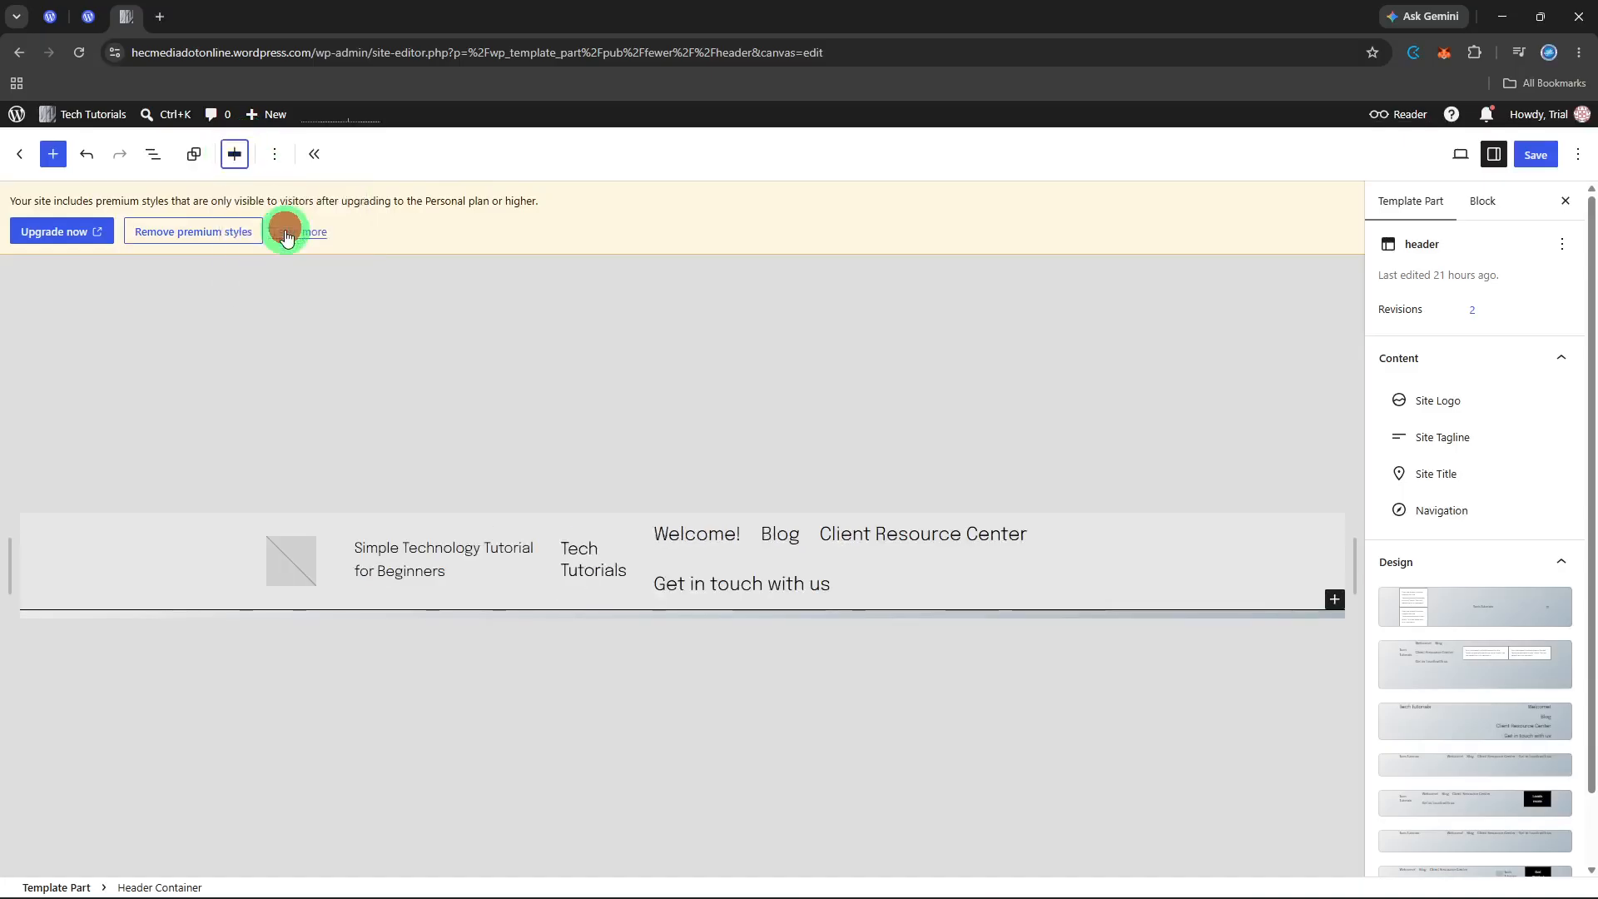
left_click(240, 157)
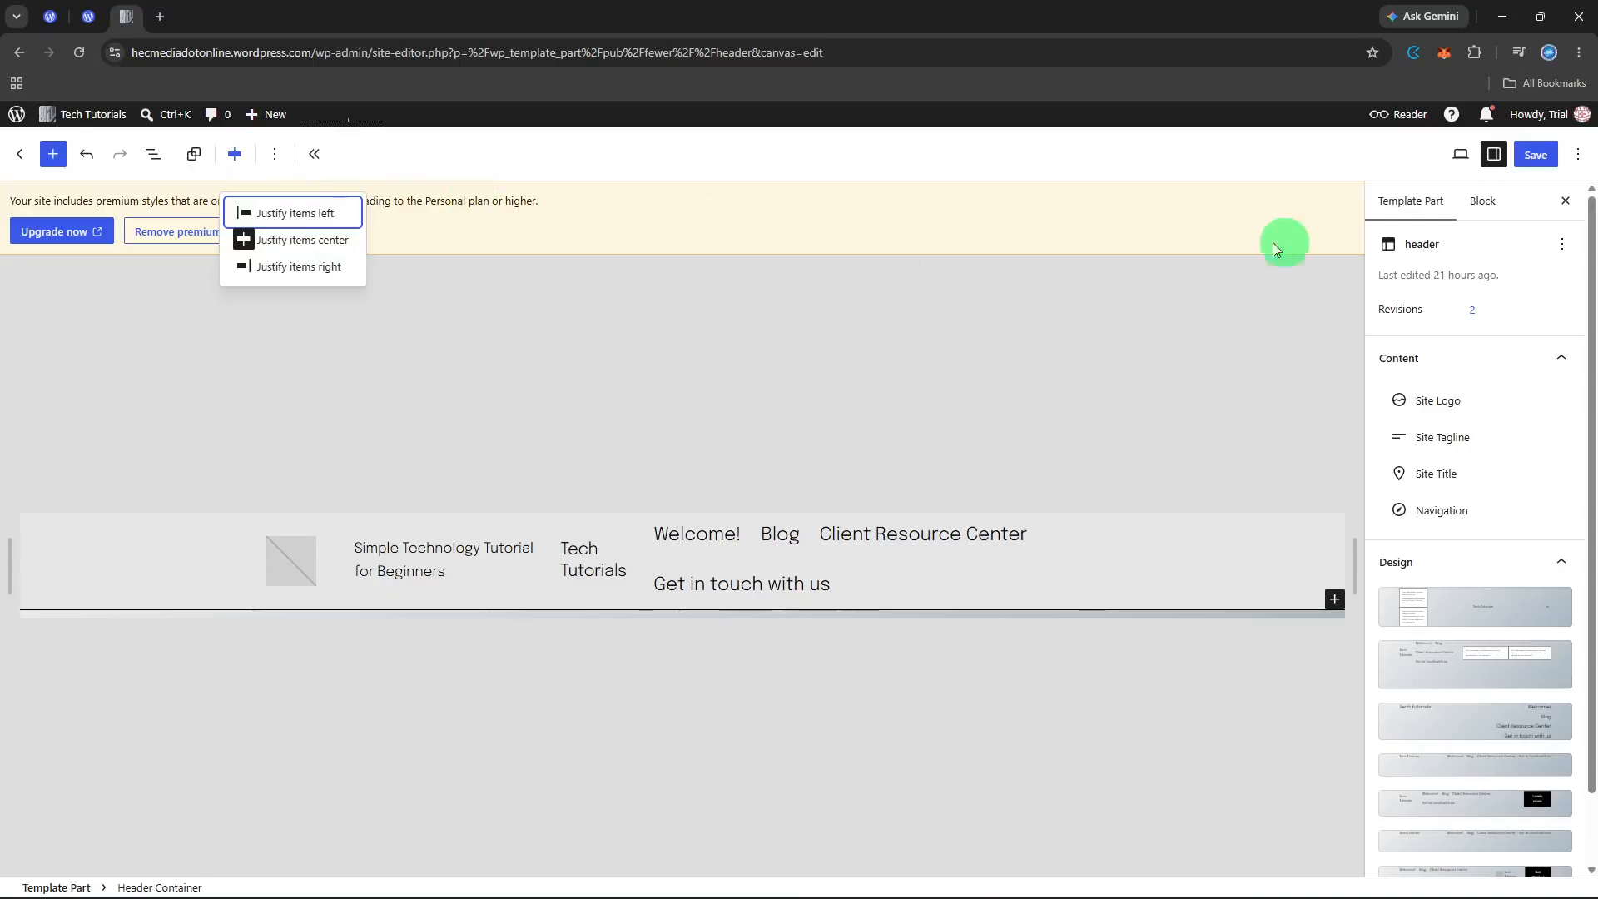
Examine the header container's block settings for layout, dimensions, border and shadow, elements, and position.
left_click(1479, 214)
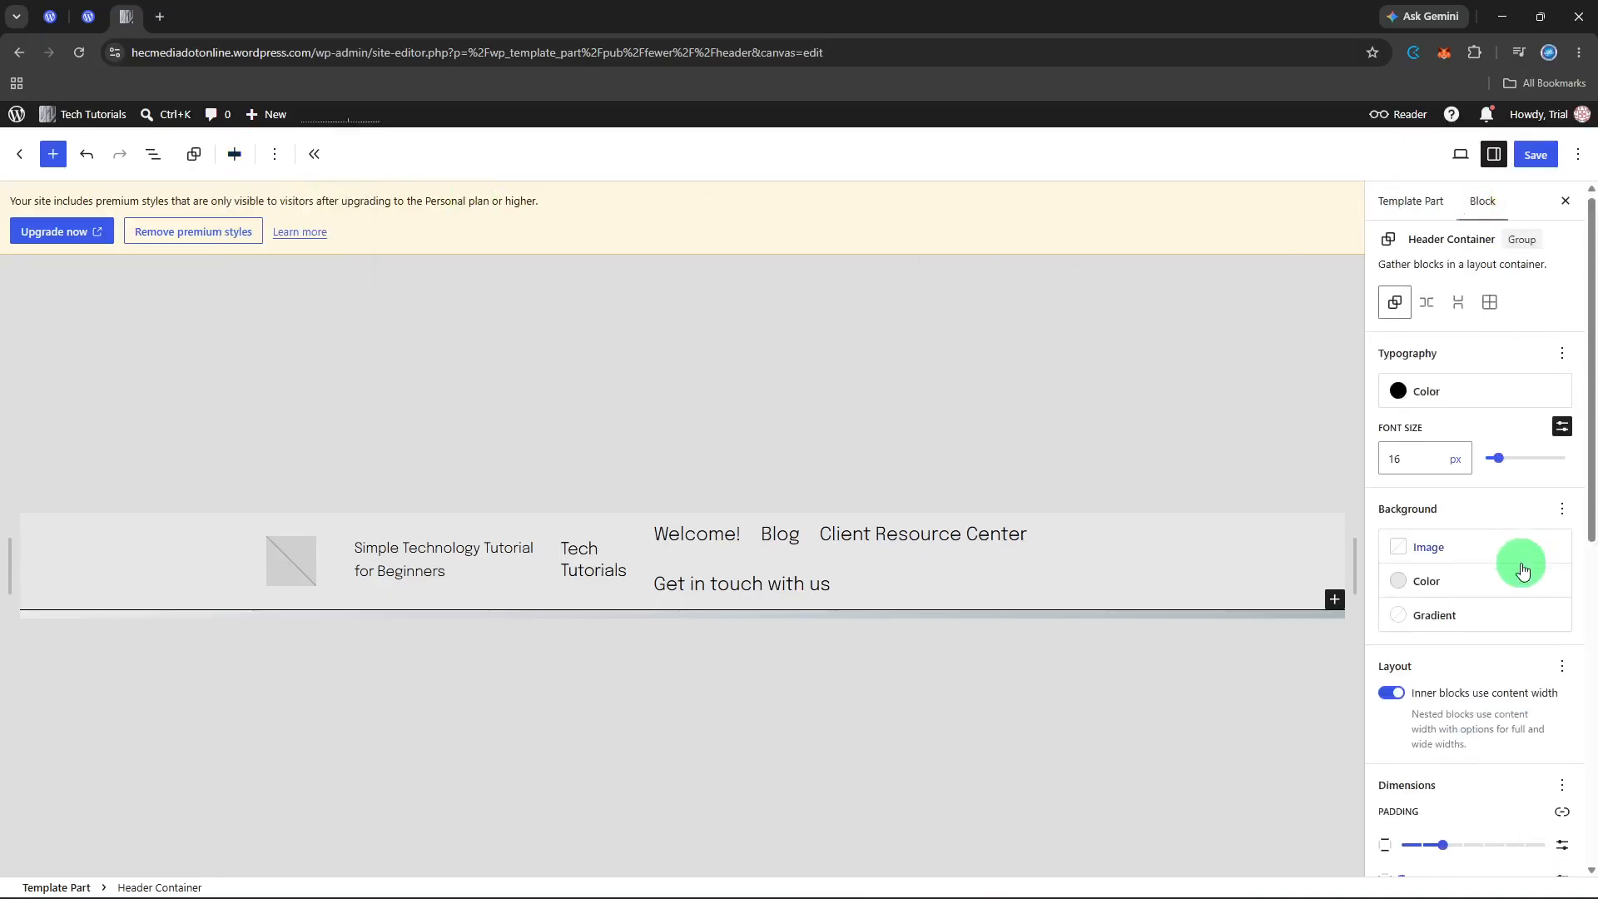
scroll(1522, 571, "down", 3)
scroll(1522, 571, "down", 3)
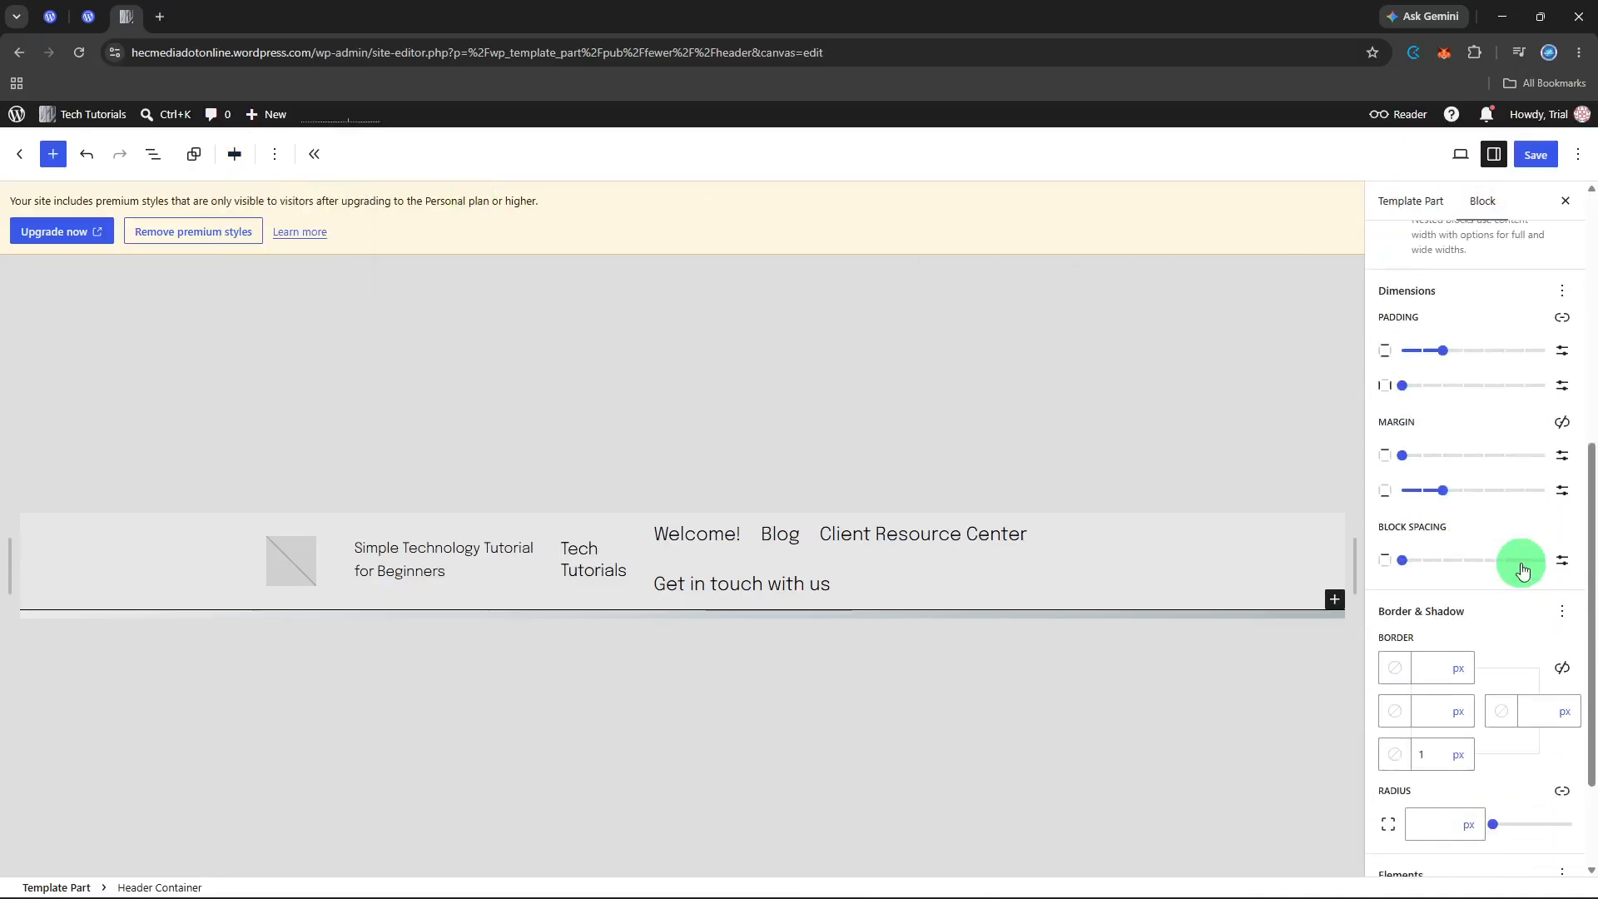
left_click(1291, 593)
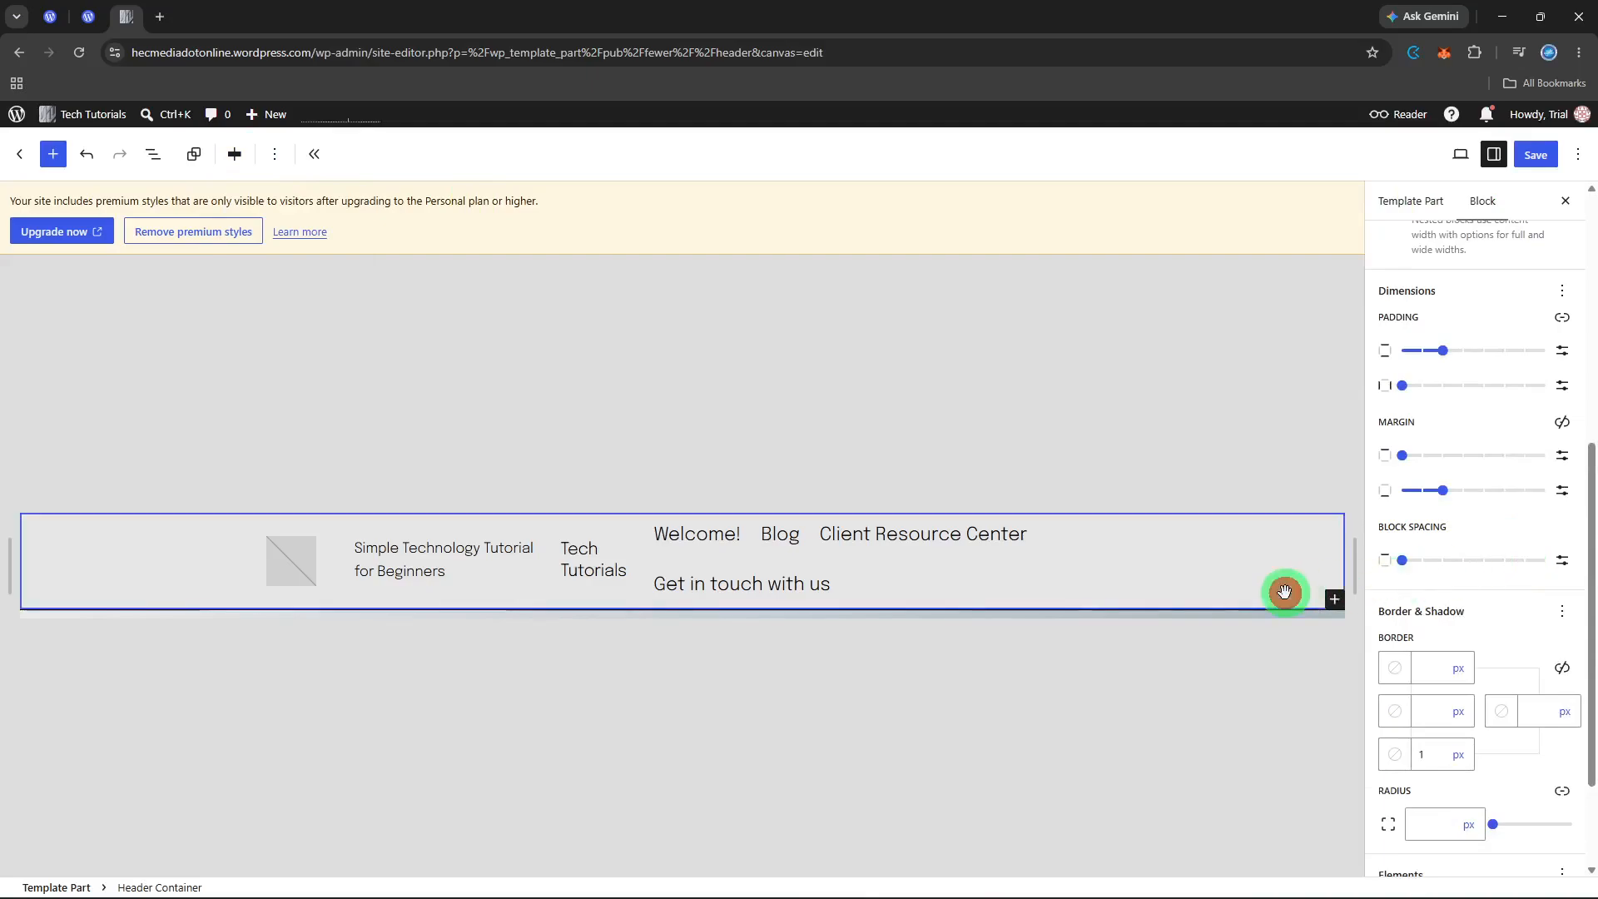
scroll(1450, 583, "down", 3)
scroll(1450, 582, "up", 4)
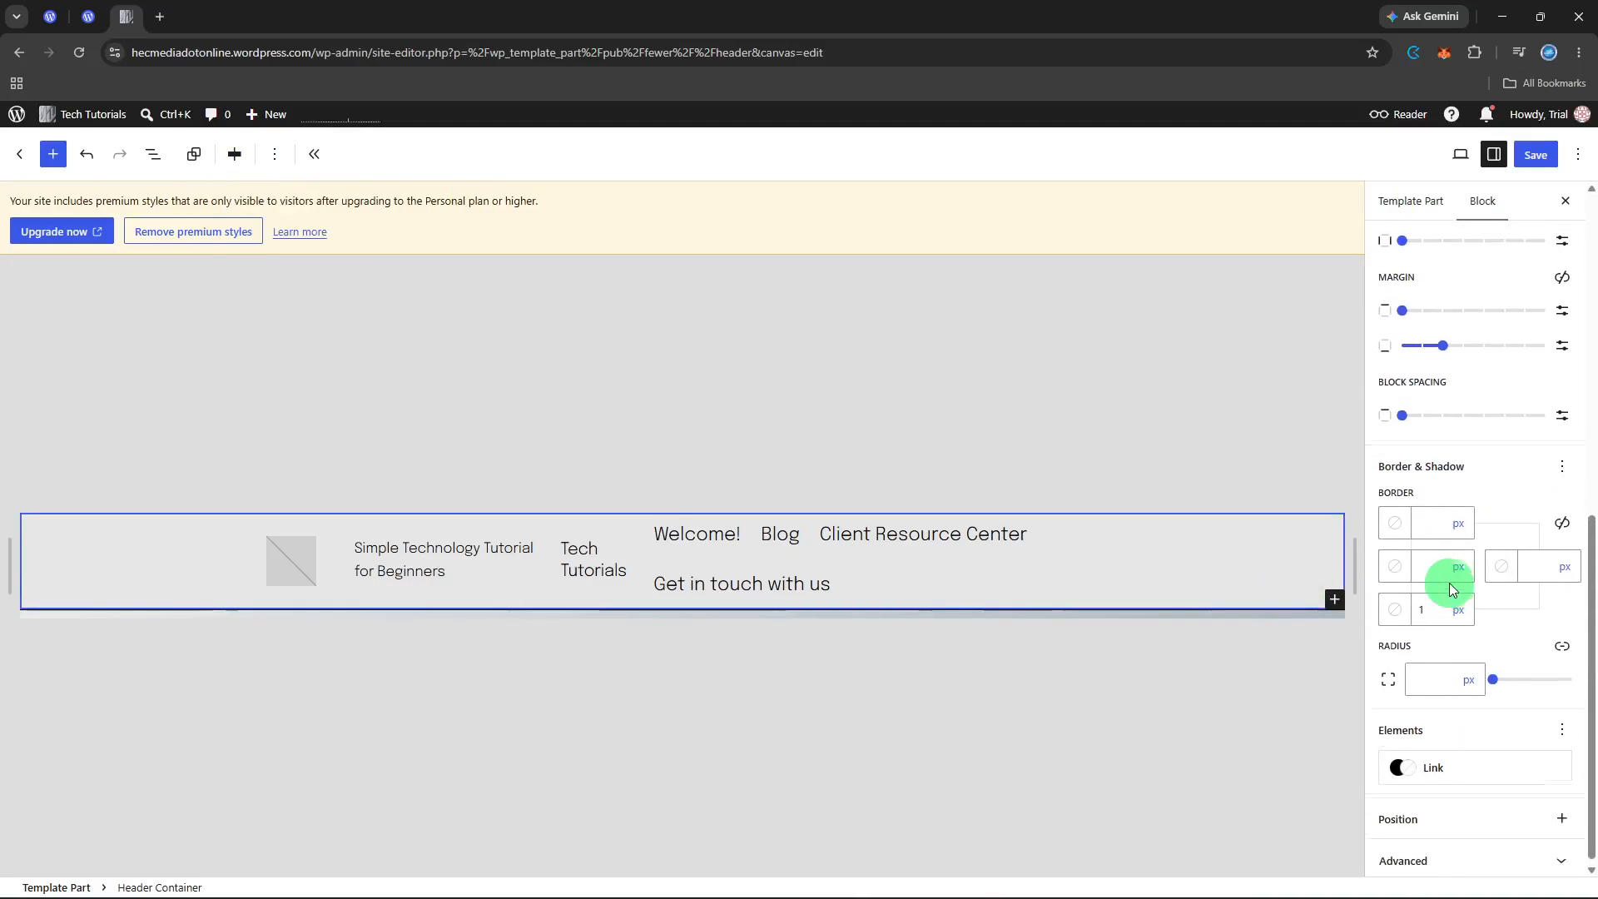
scroll(1450, 587, "up", 3)
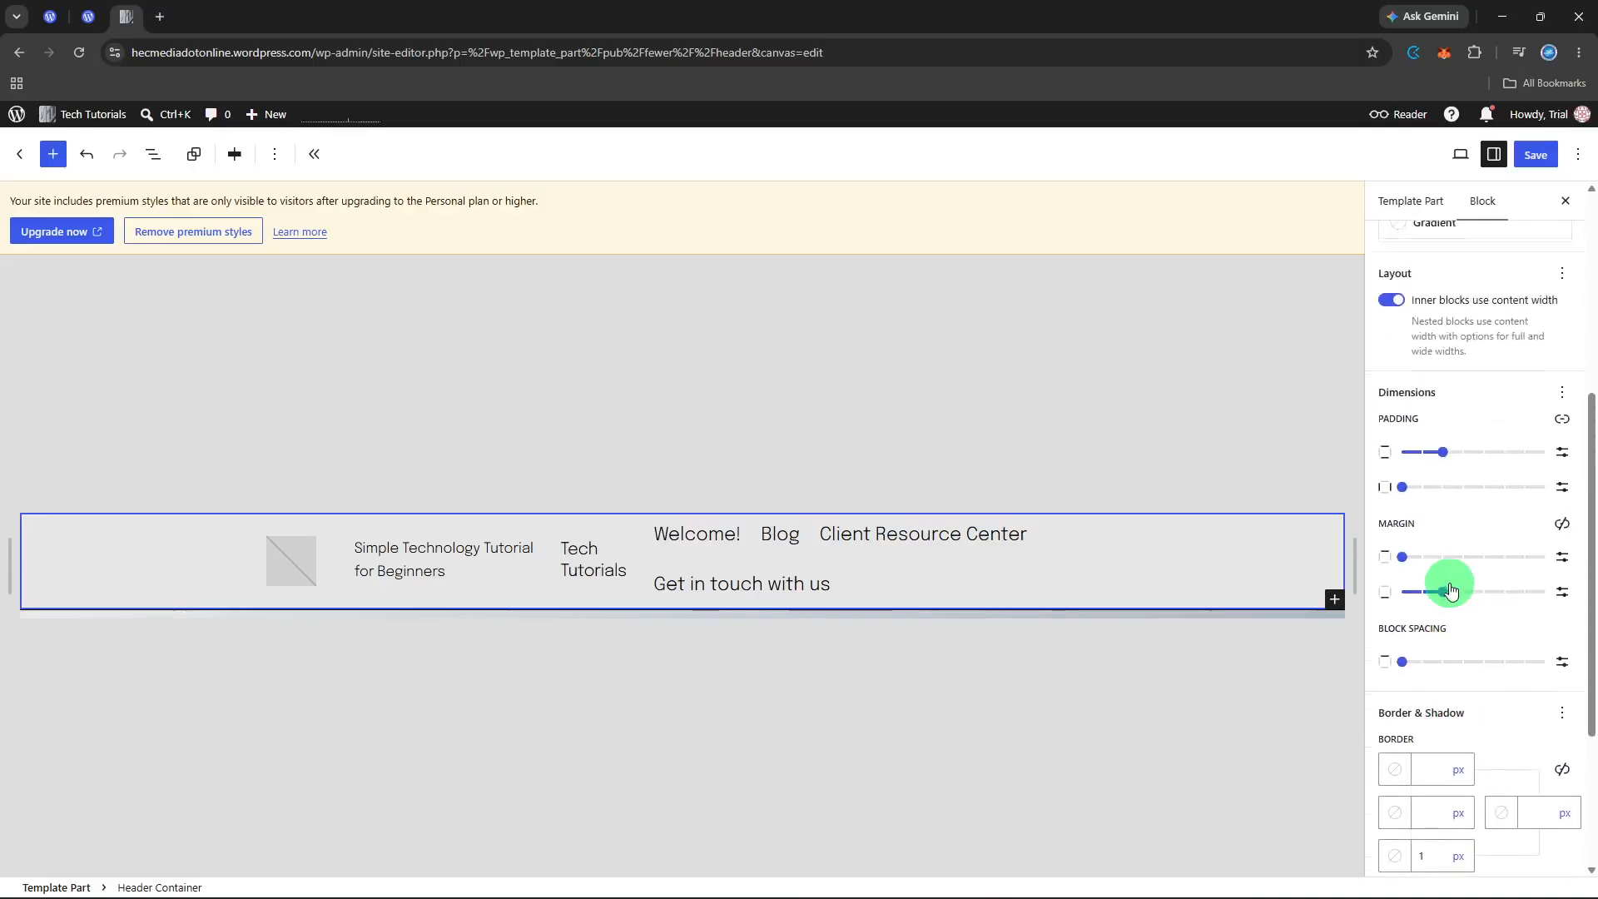
scroll(1450, 582, "down", 5)
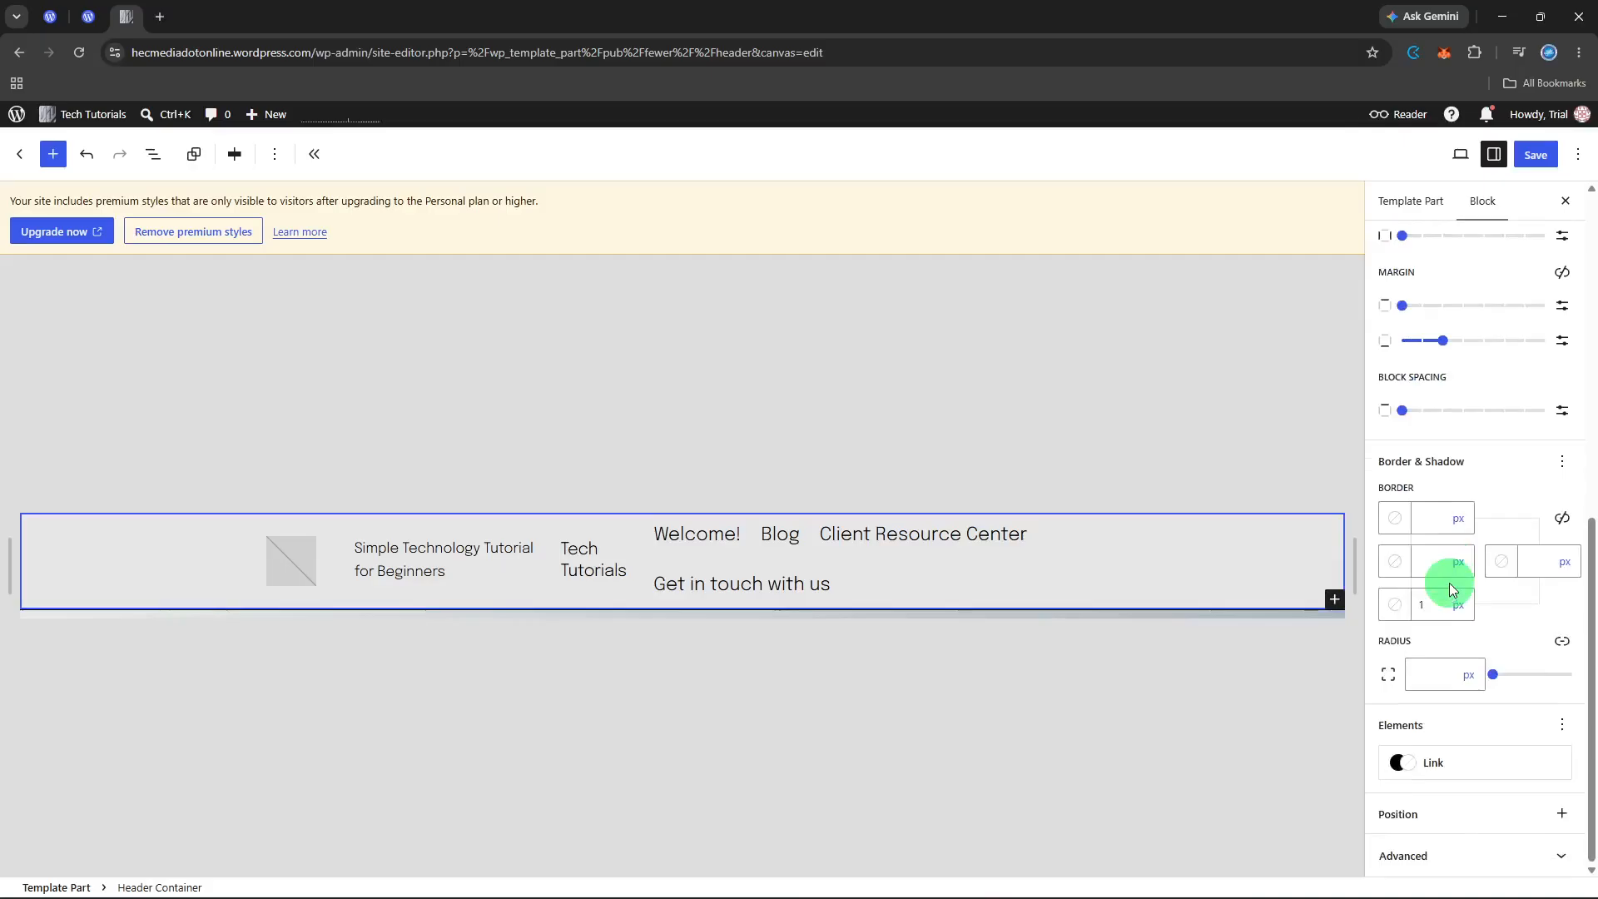
scroll(1456, 615, "up", 2)
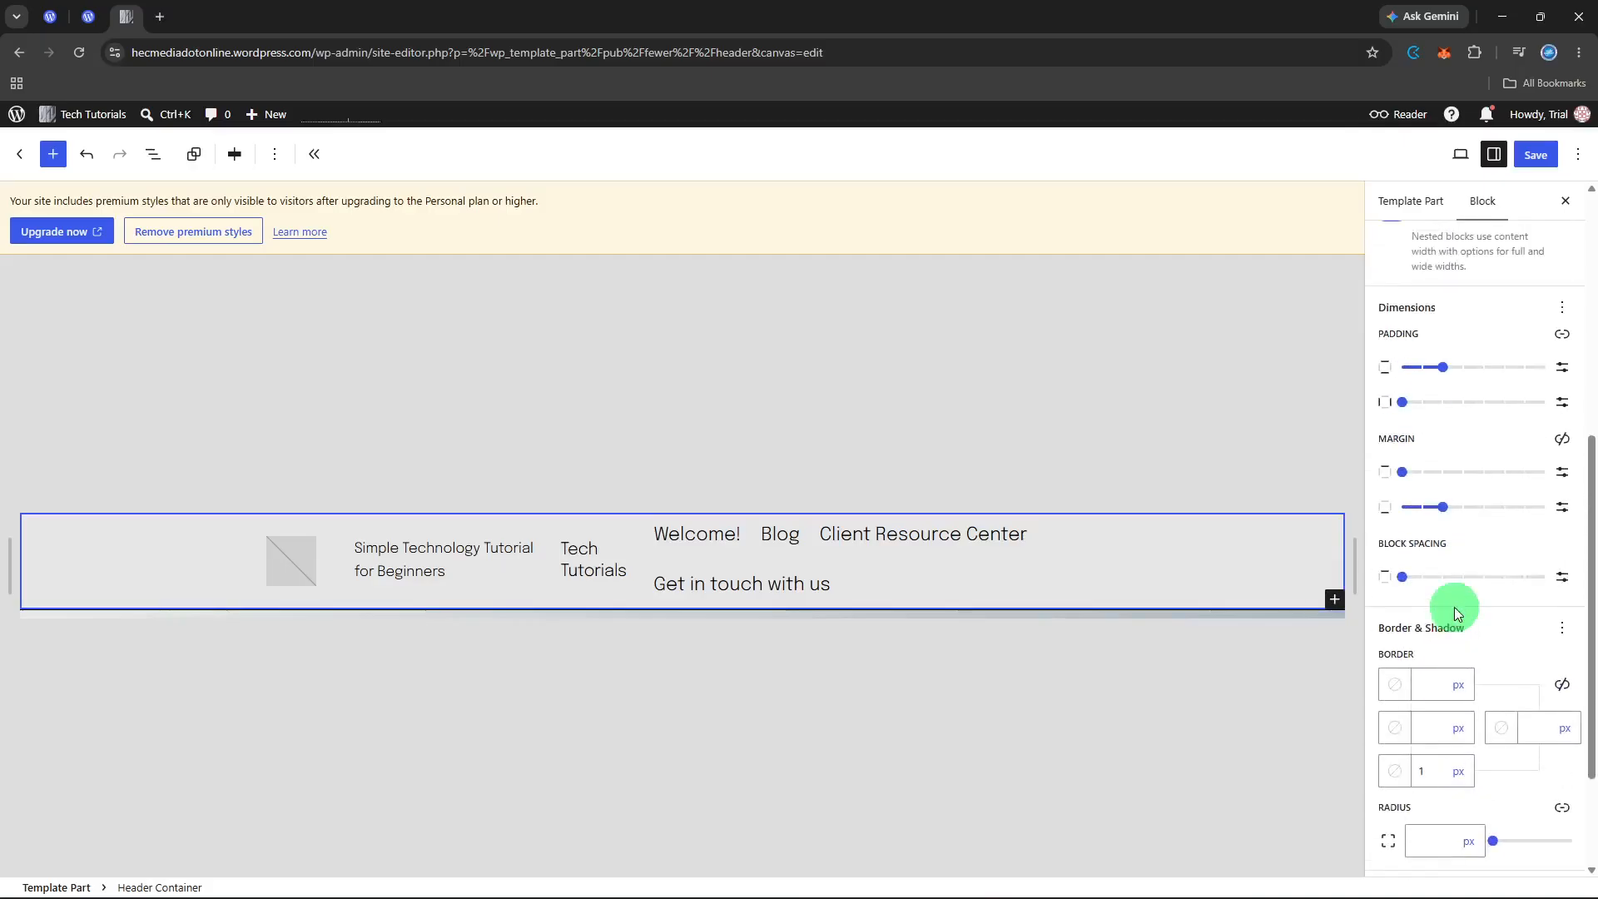
scroll(1455, 607, "down", 2)
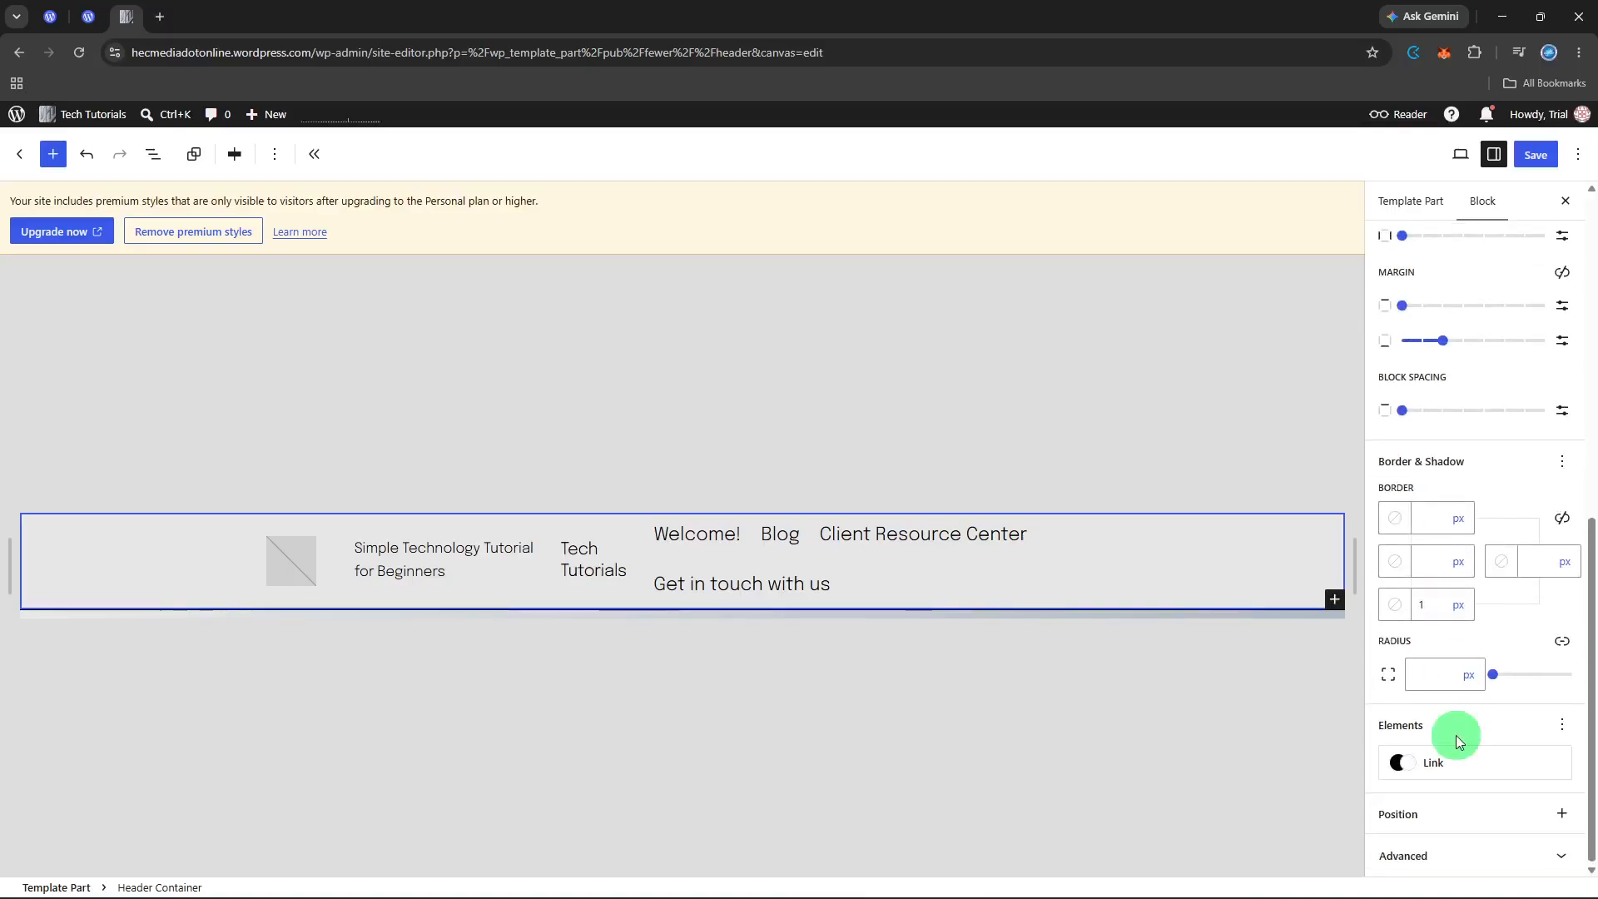
left_click(1471, 811)
left_click(1563, 814)
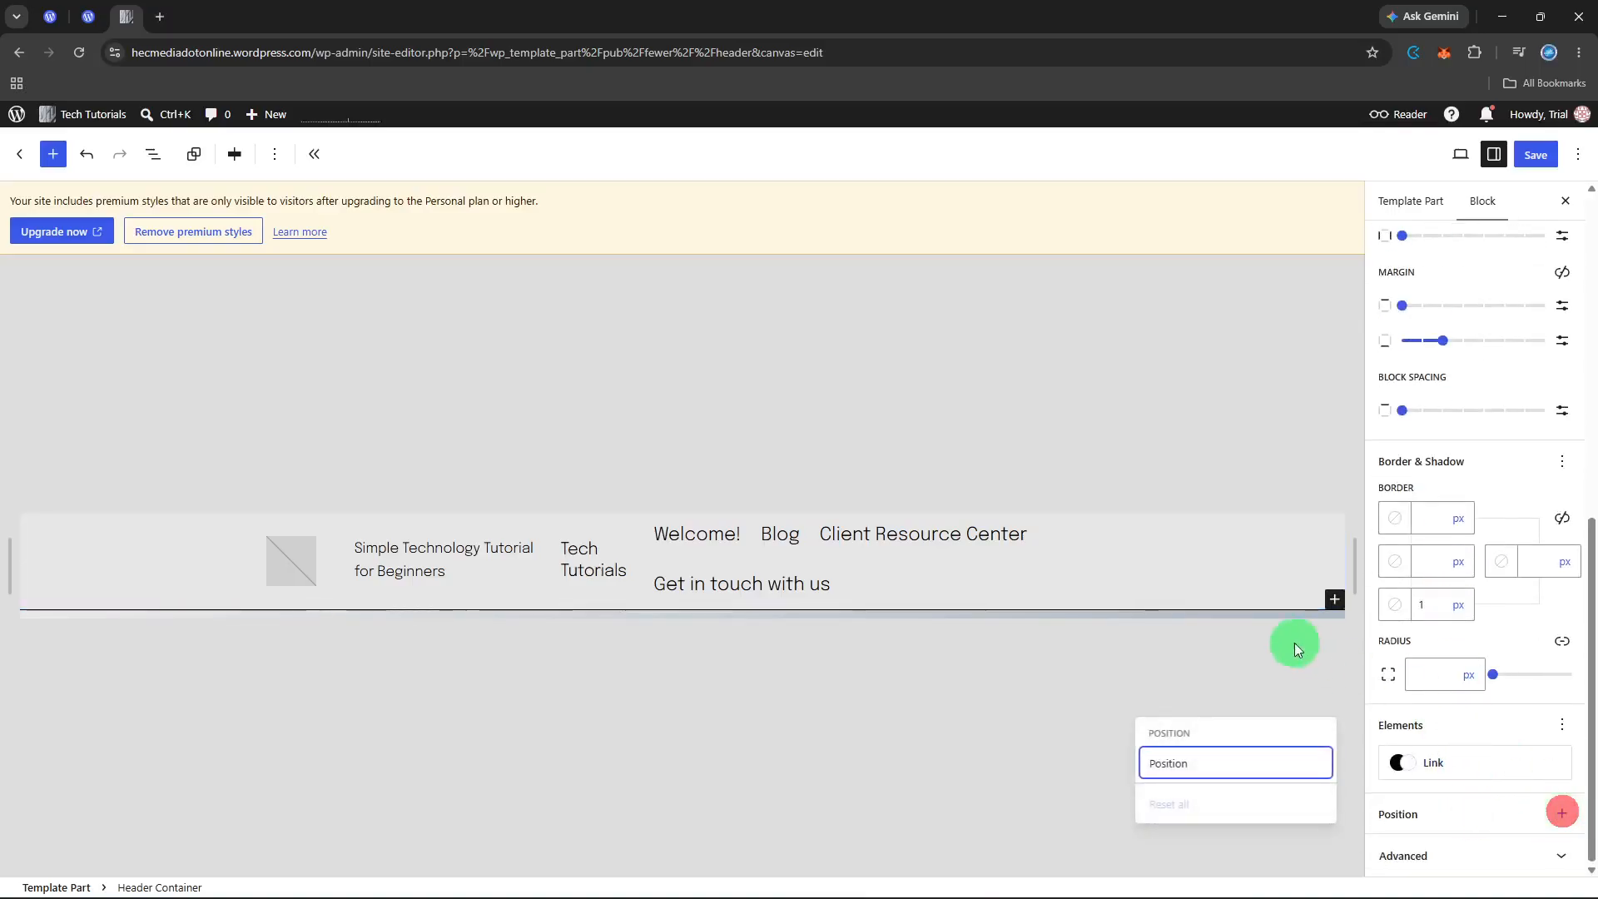
left_click(1241, 607)
Add the minimum width and minimum height controls to the header container's dimensions settings.
scroll(1438, 501, "up", 1)
scroll(1438, 502, "up", 1)
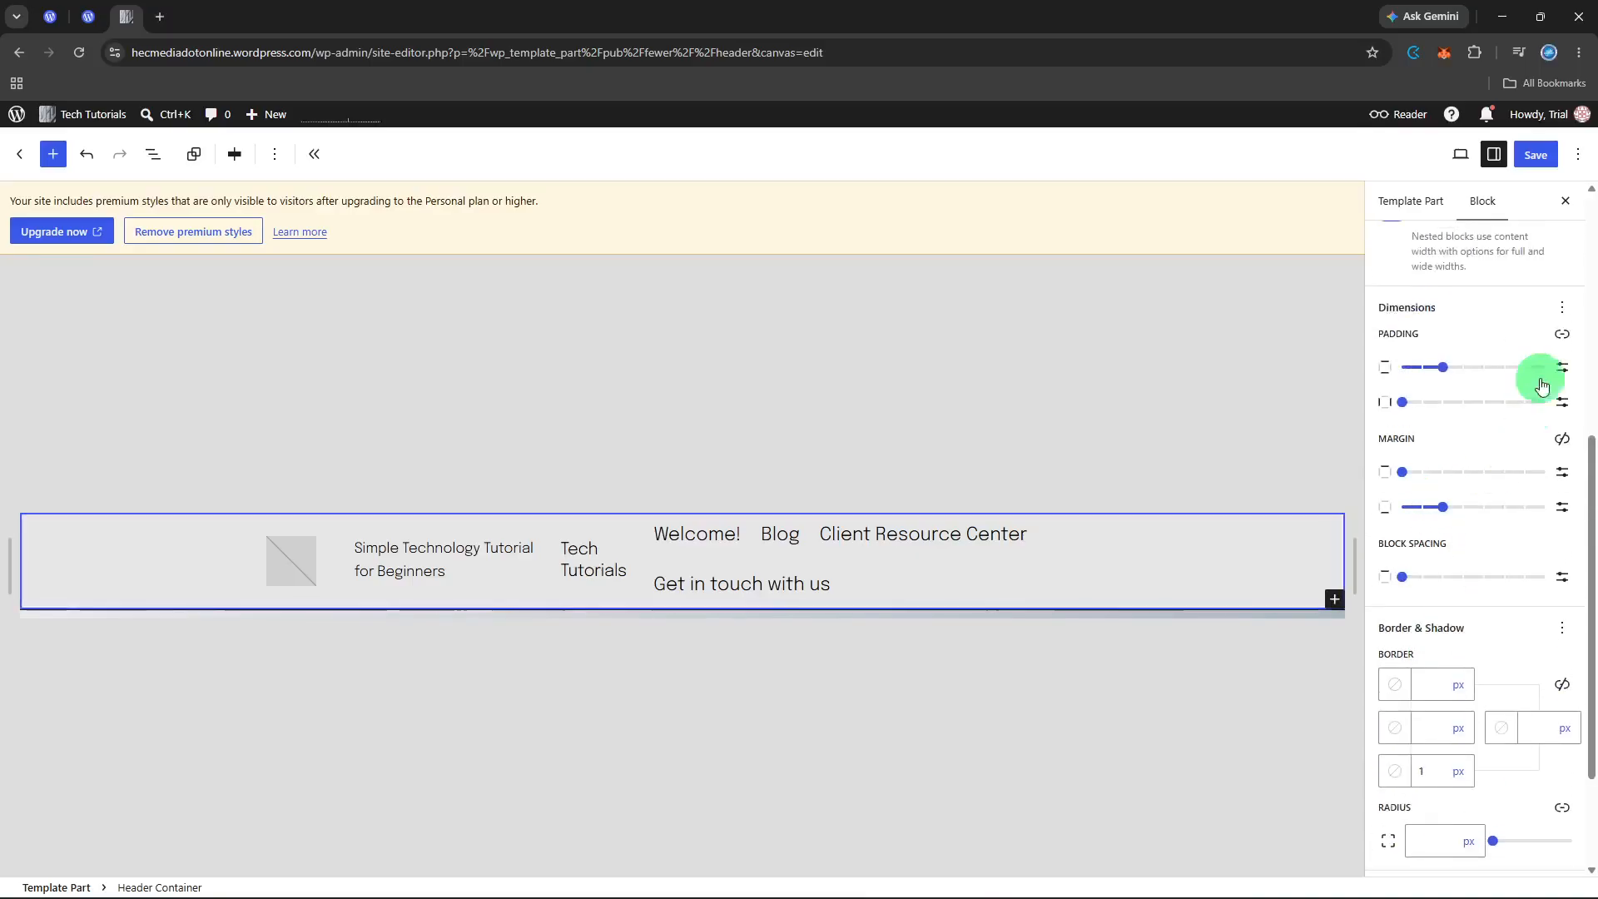
left_click(1562, 307)
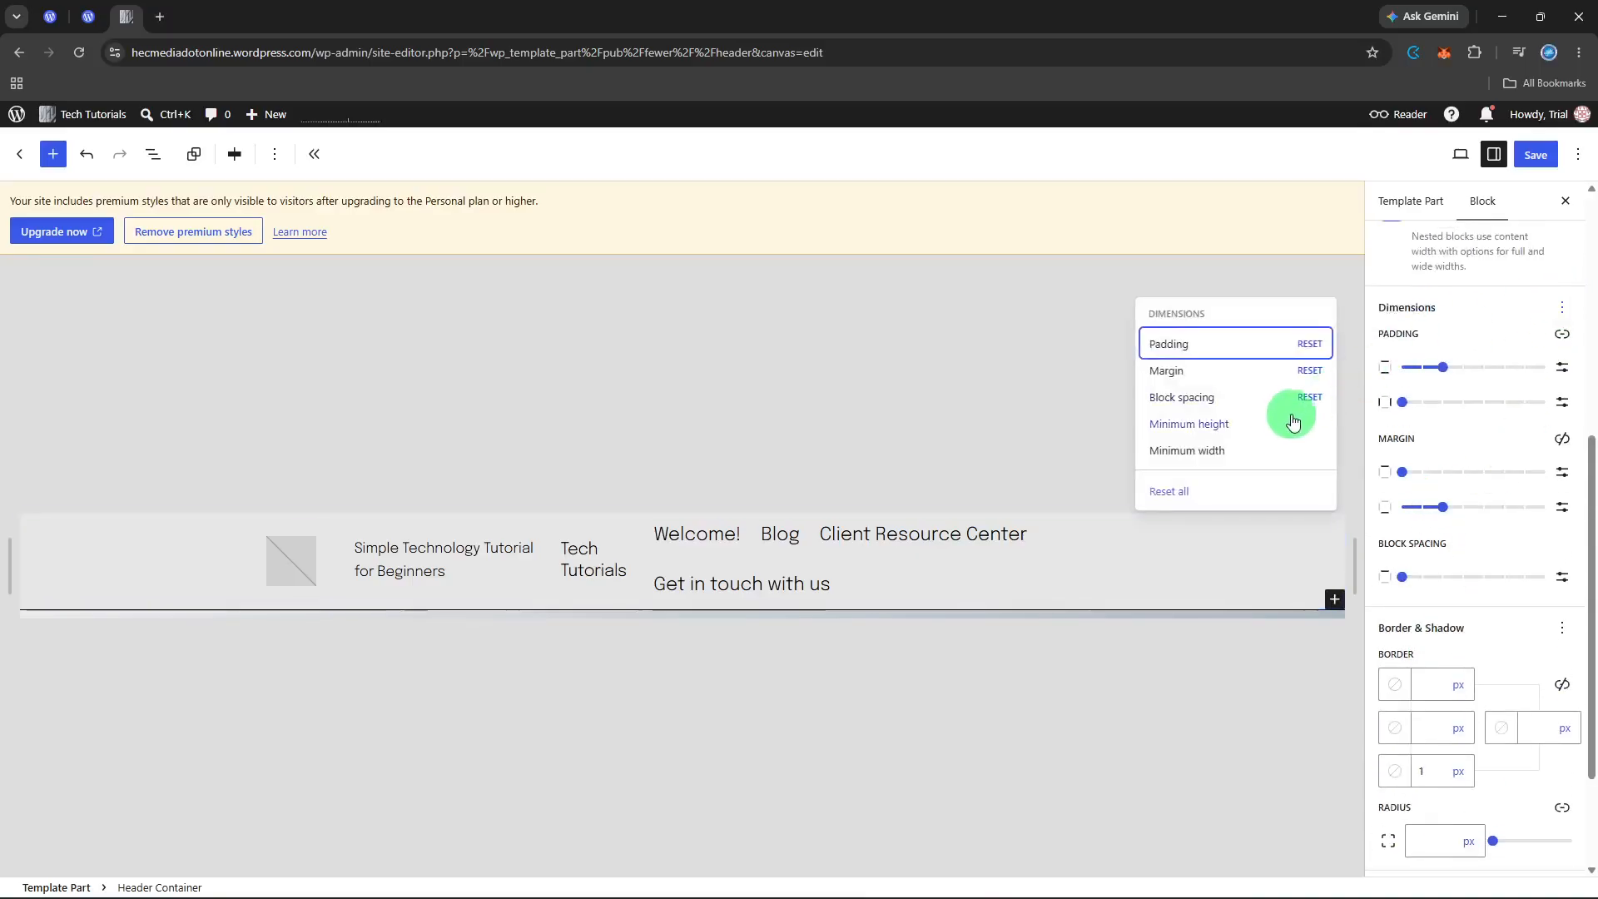
left_click(1265, 449)
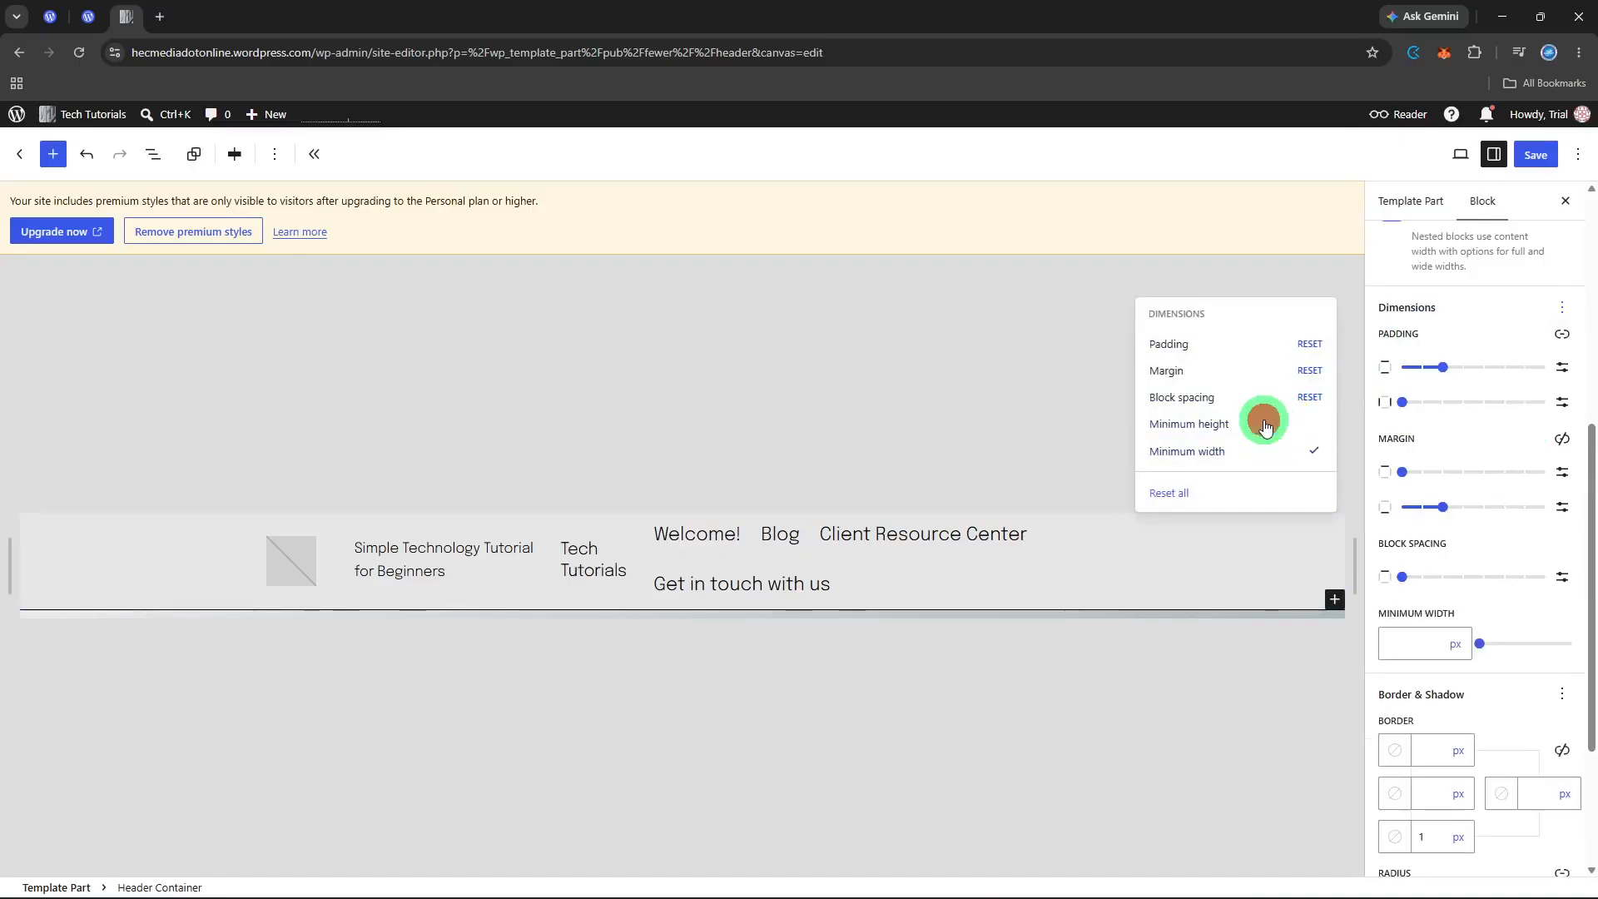
left_click(1265, 425)
Set the header container's minimum width to 120 px.
left_click(1437, 710)
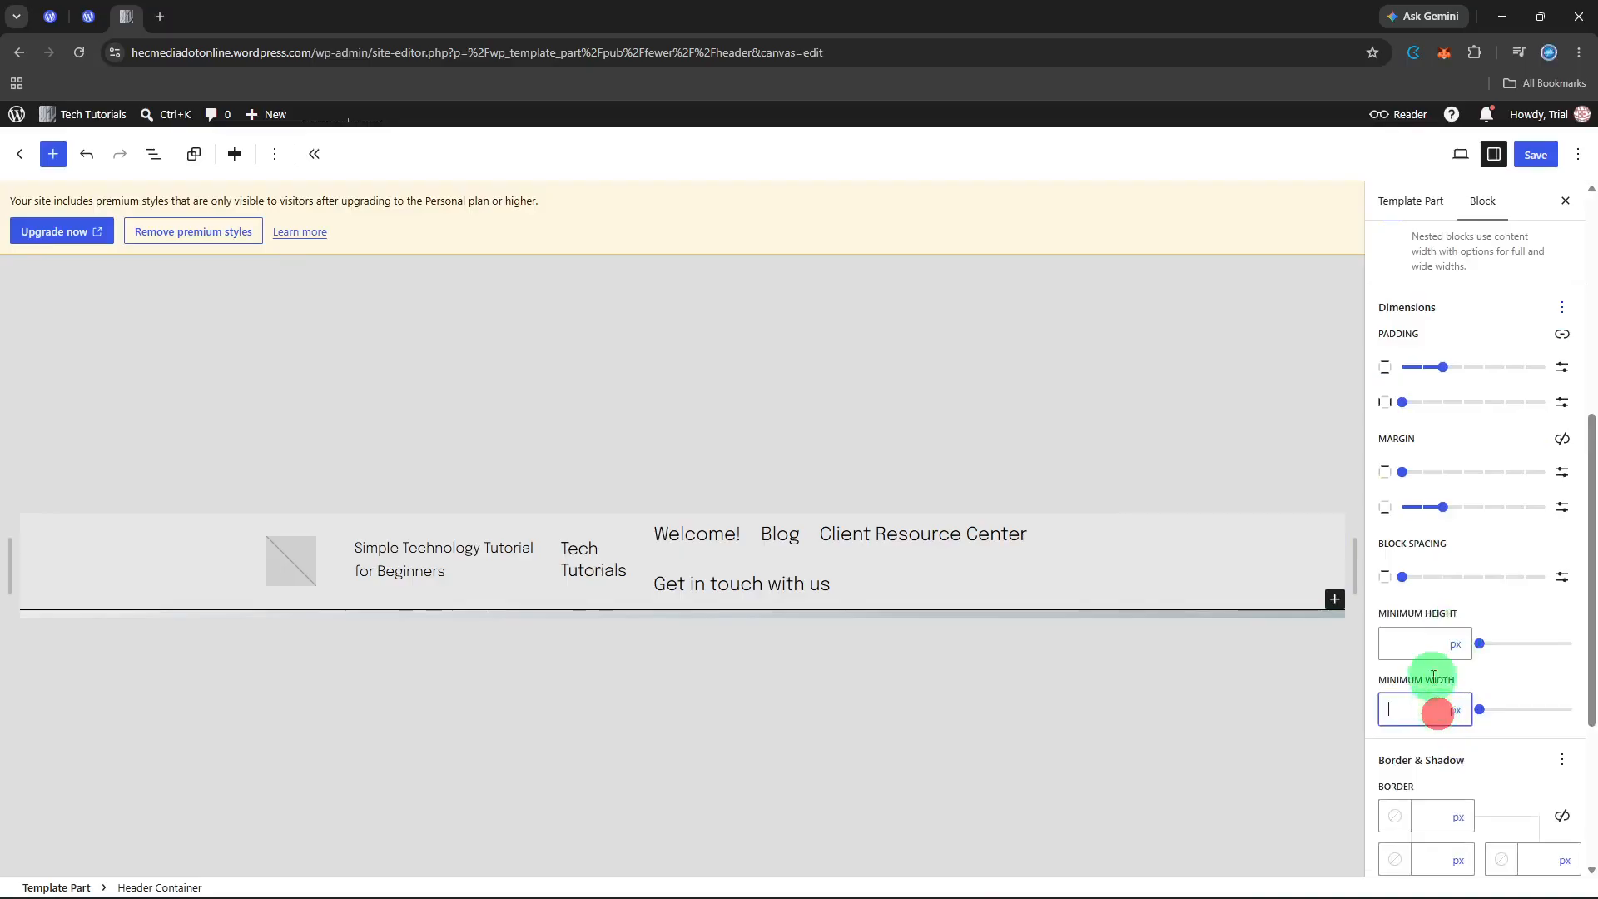
type("12")
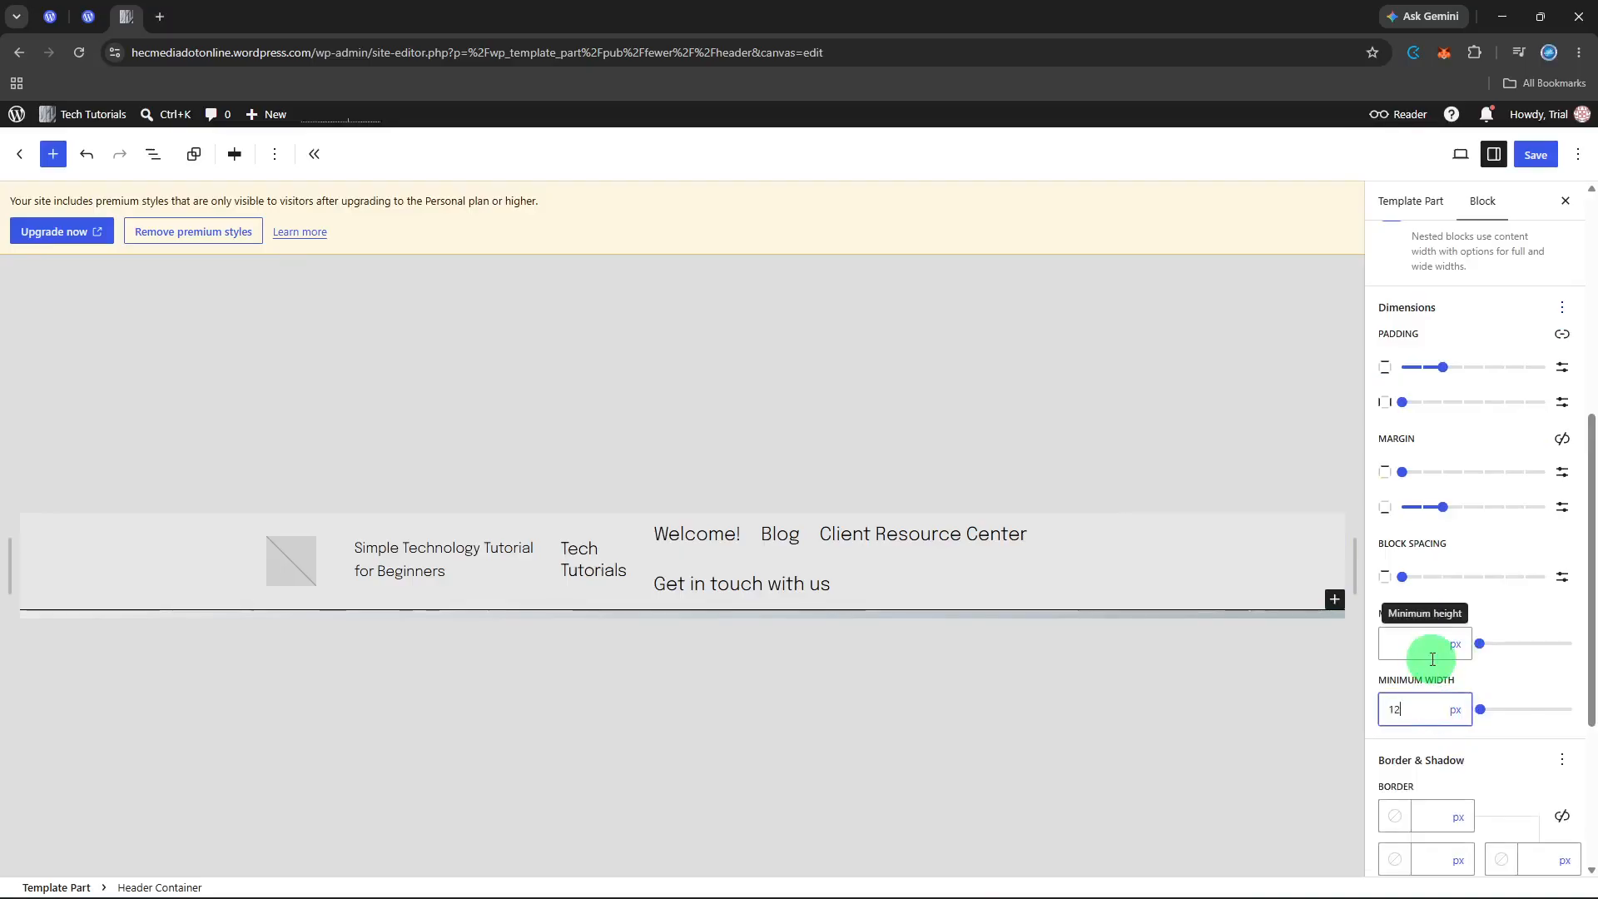
type("0")
left_click(1309, 465)
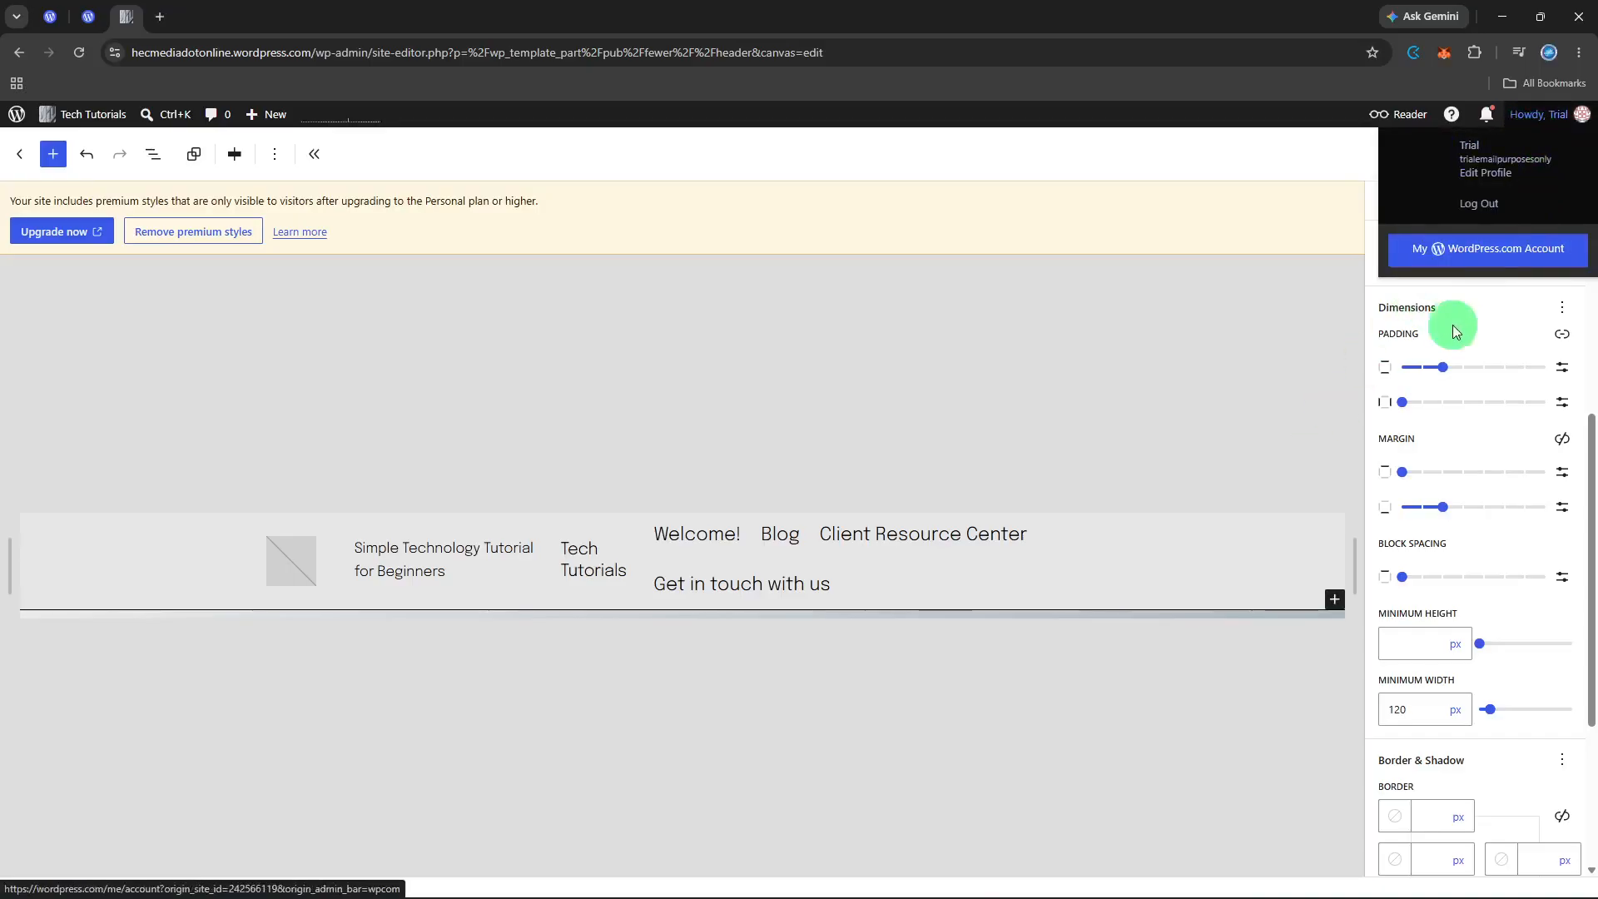
Save the header template part and check the live site's home page in a new browser tab.
left_click(1535, 155)
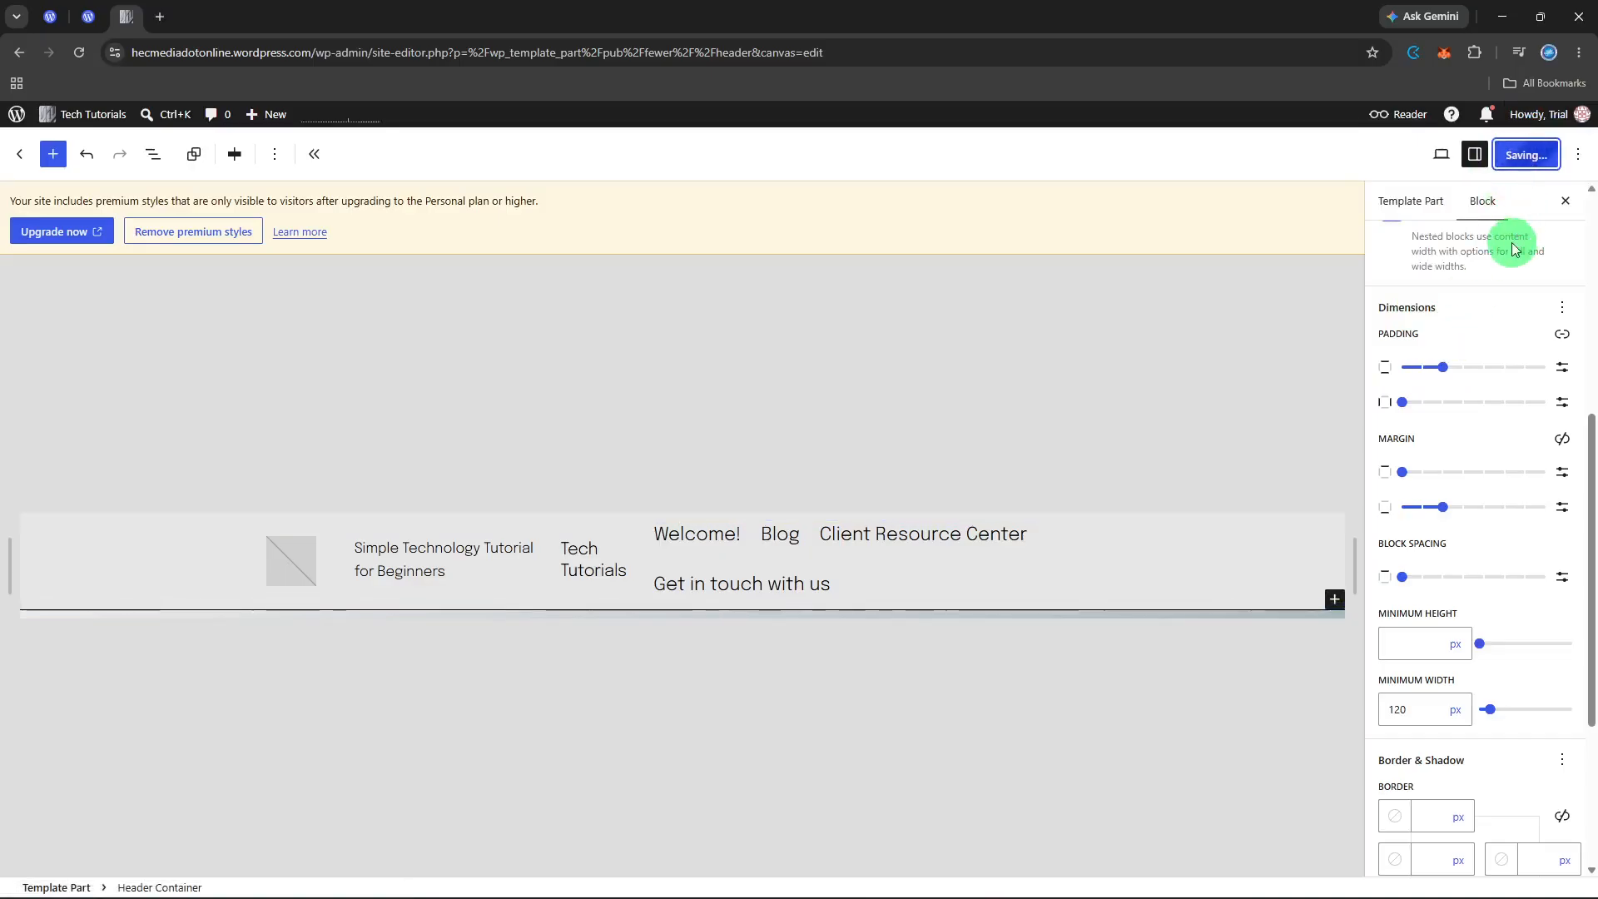
left_click(1459, 155)
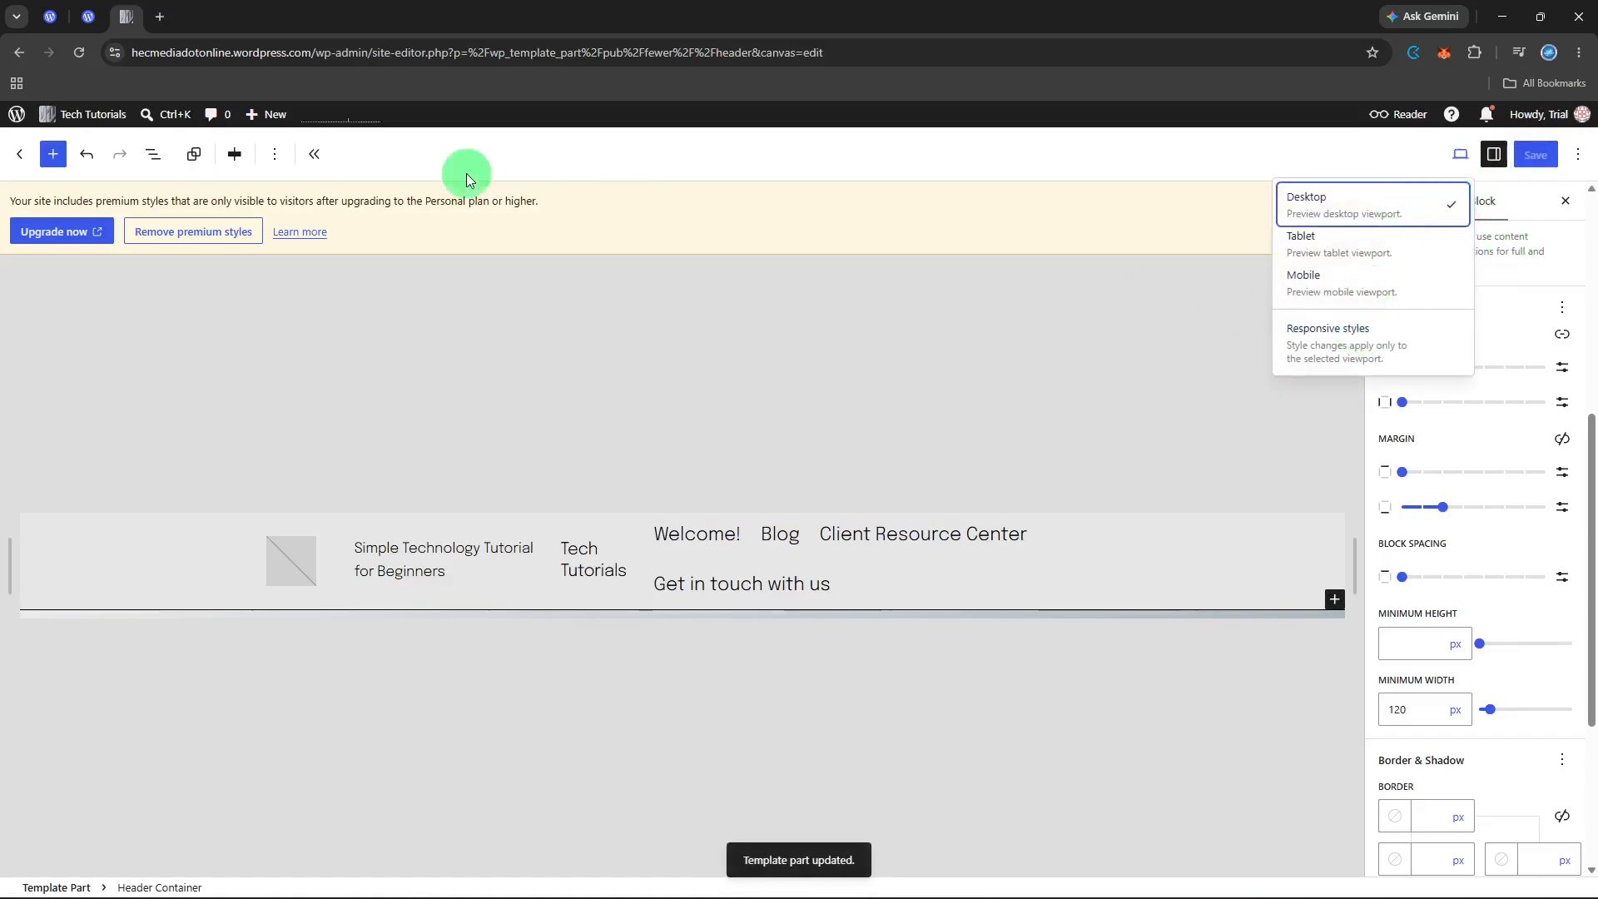
right_click(93, 143)
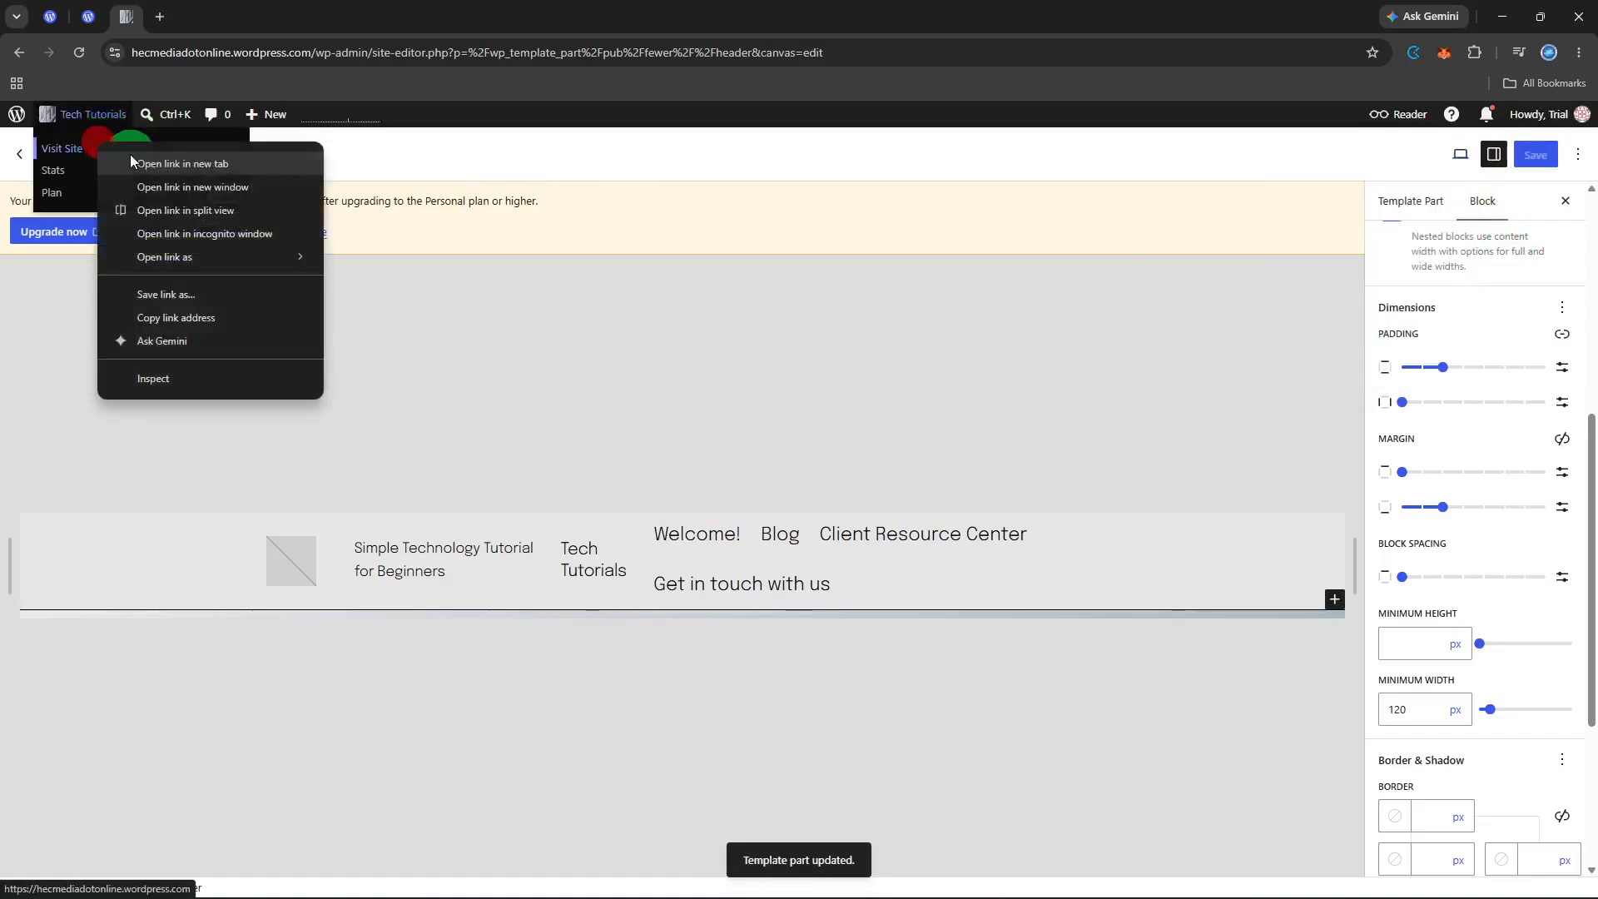
left_click(130, 156)
left_click(167, 21)
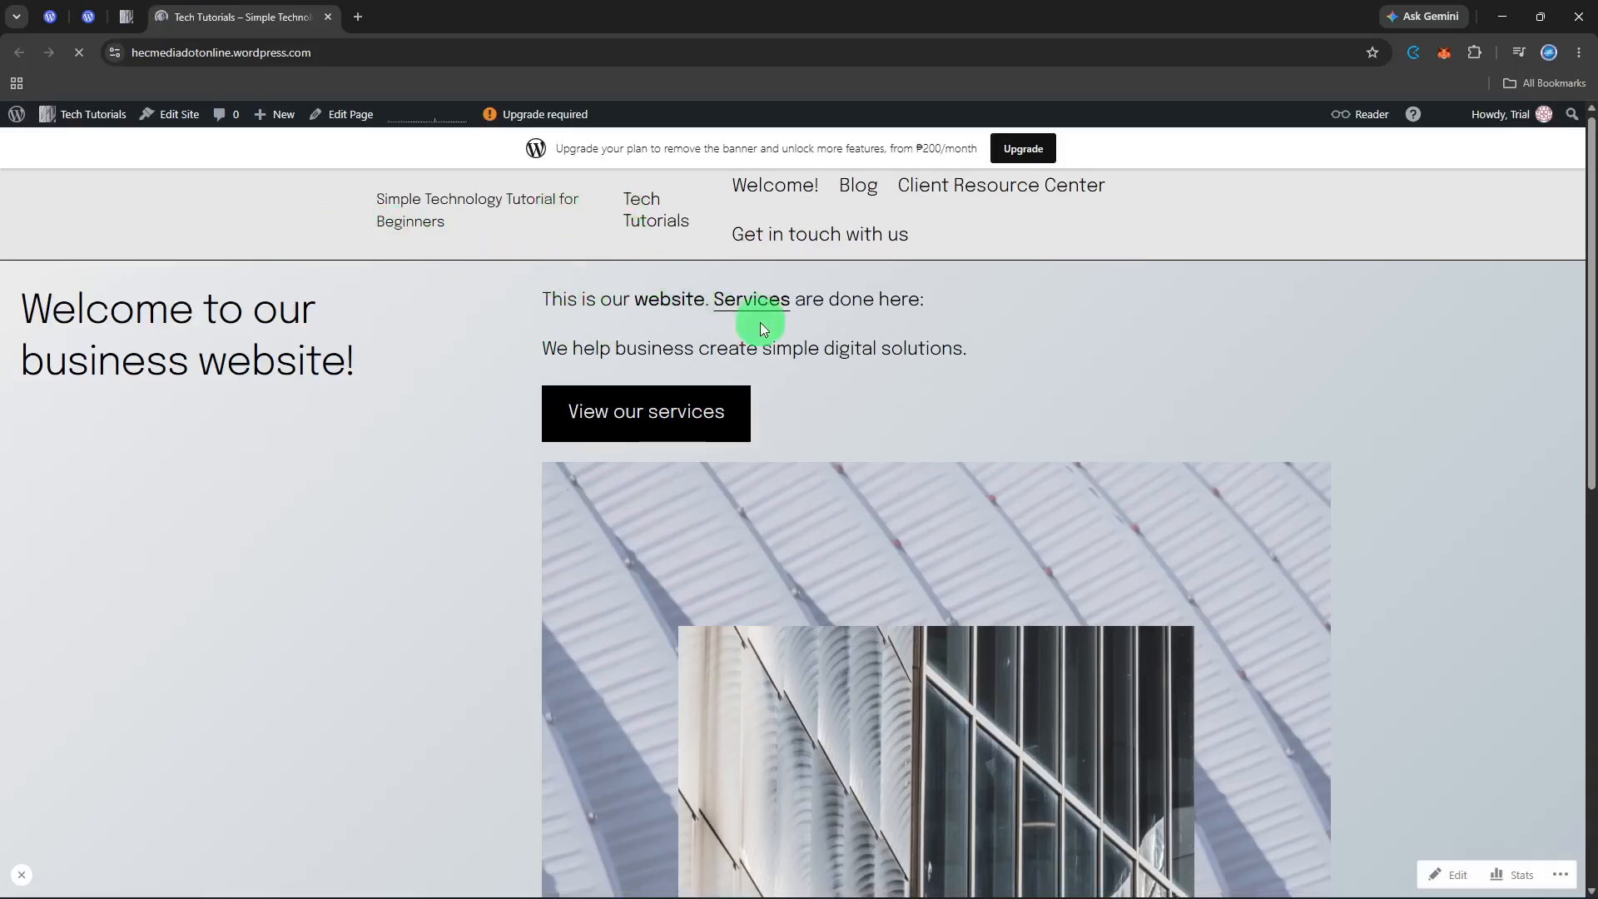
scroll(760, 322, "down", 10)
scroll(761, 322, "up", 4)
scroll(761, 322, "up", 7)
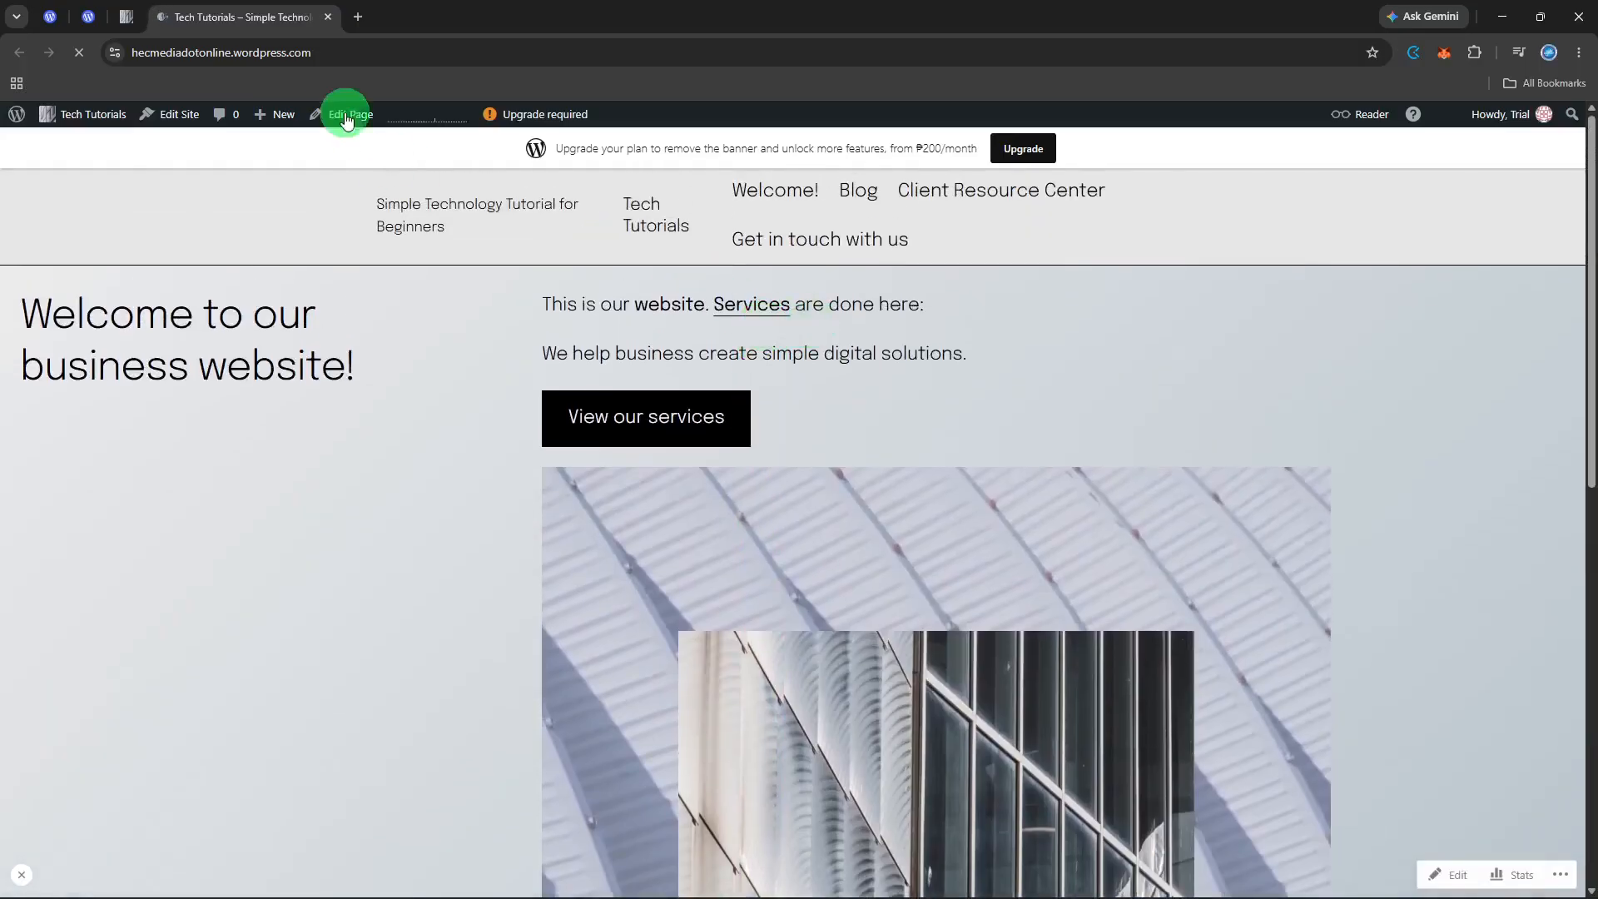
Return to the site editor and preview the header in the mobile, tablet and desktop viewports, ending on desktop.
left_click(114, 25)
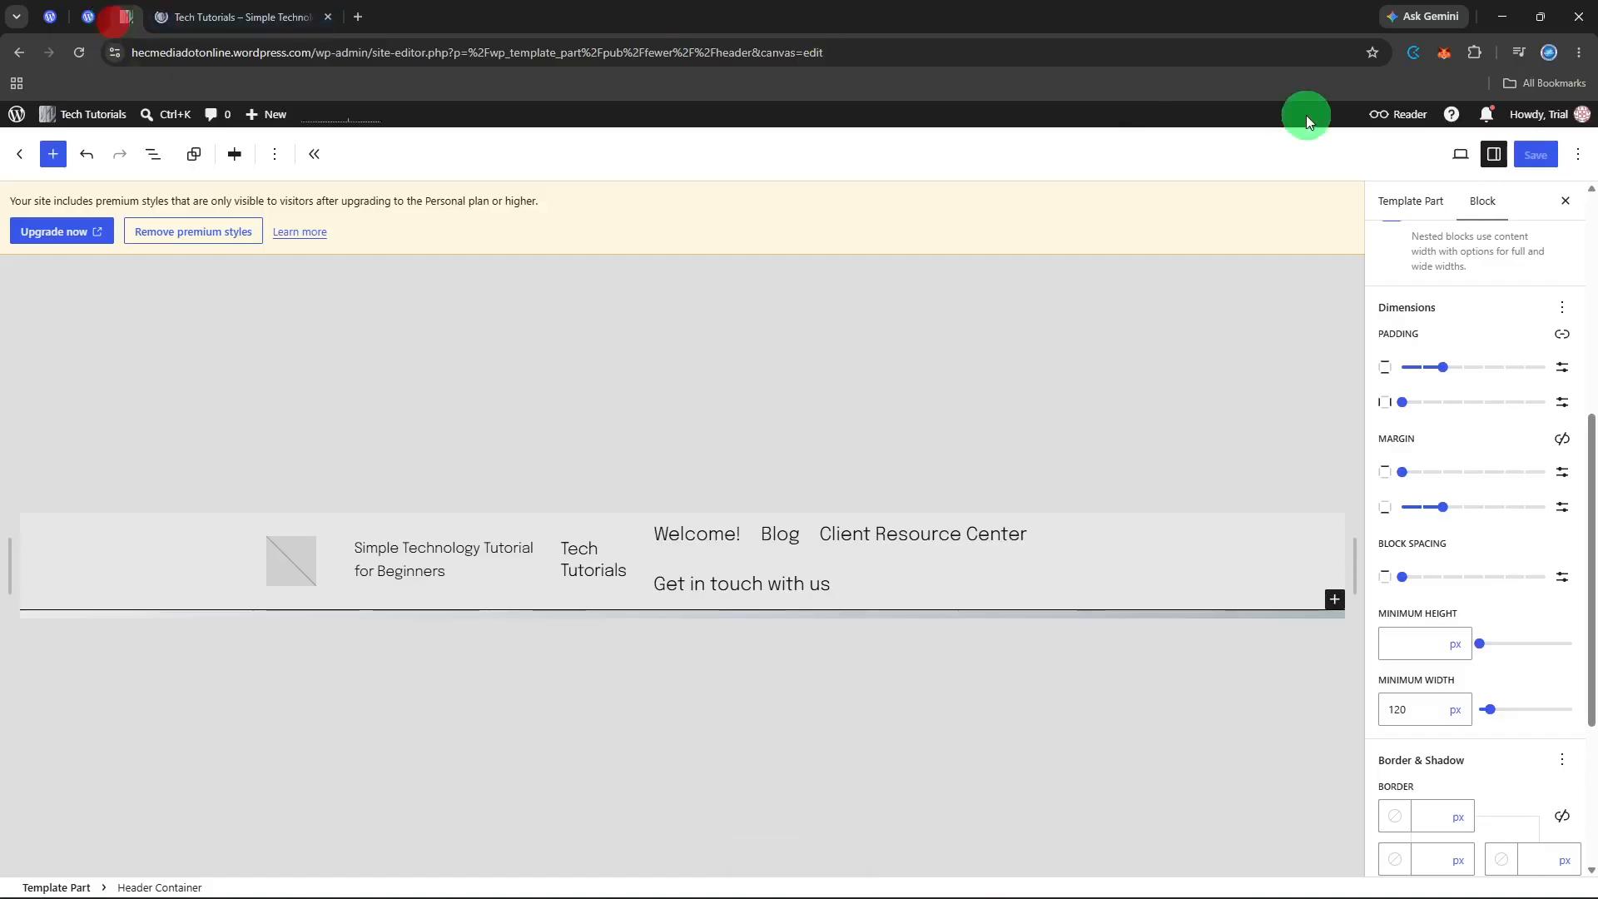
left_click(1459, 156)
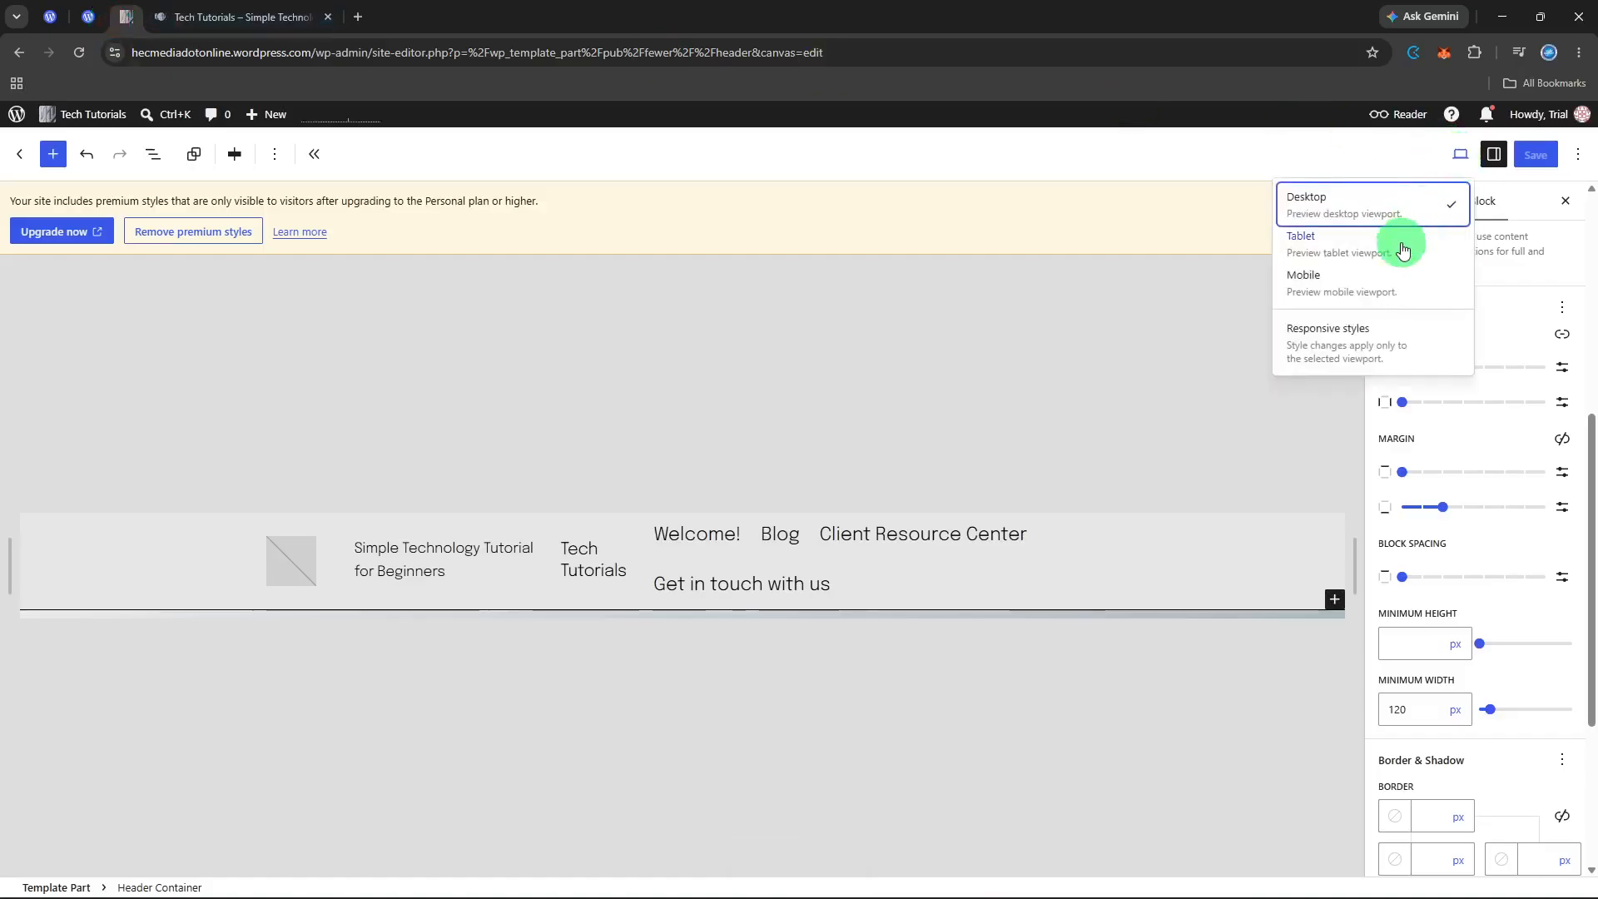
left_click(1375, 281)
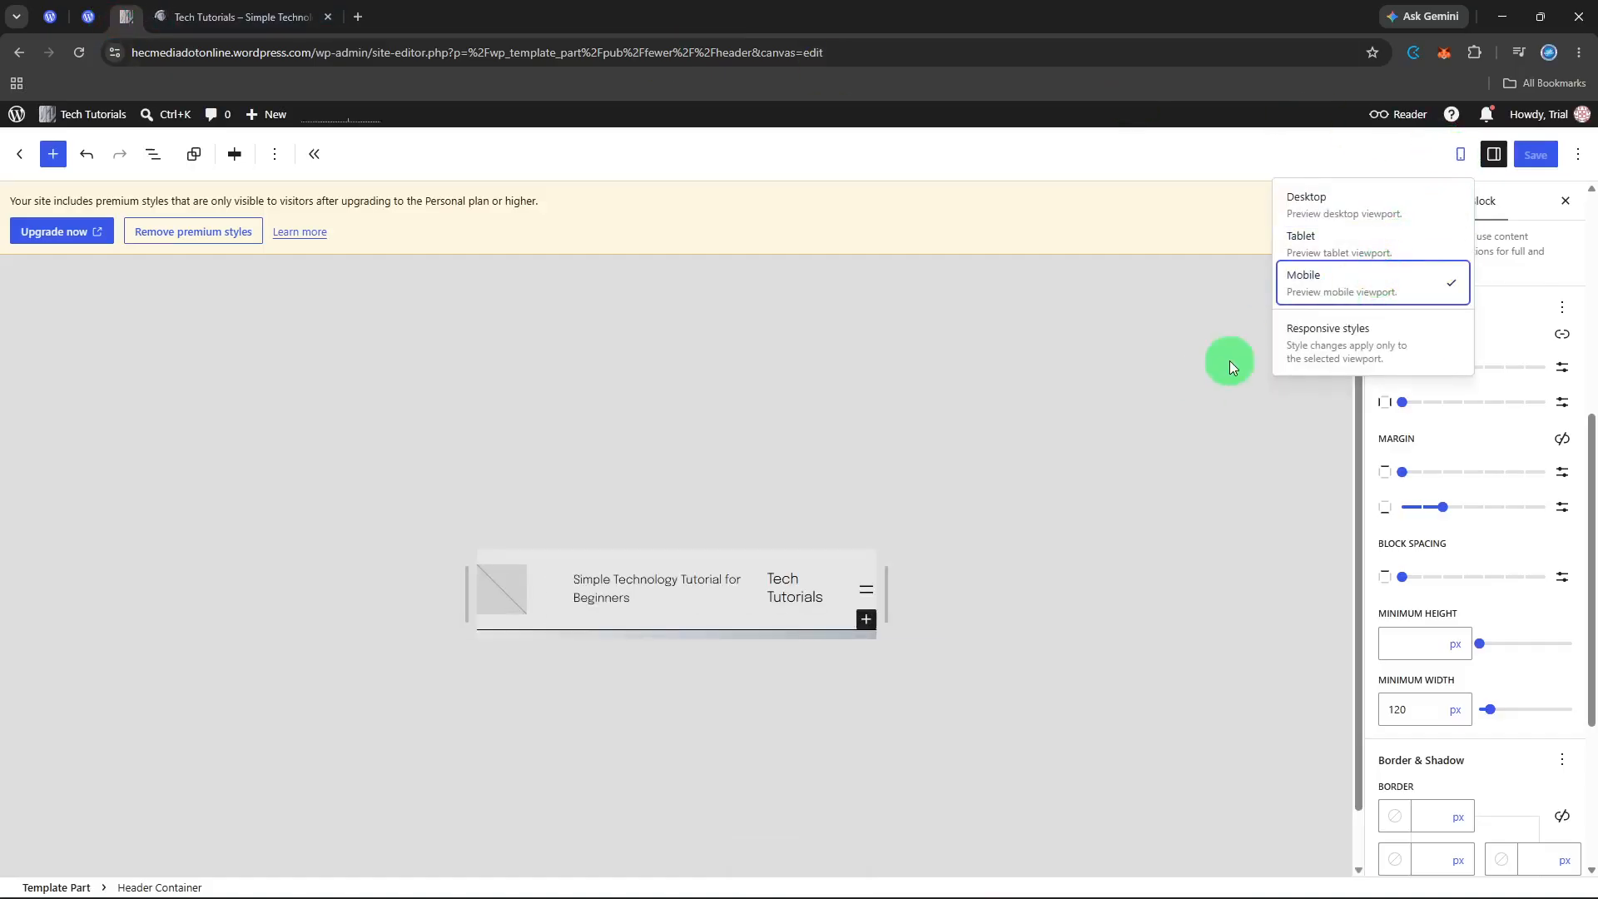
left_click(1374, 248)
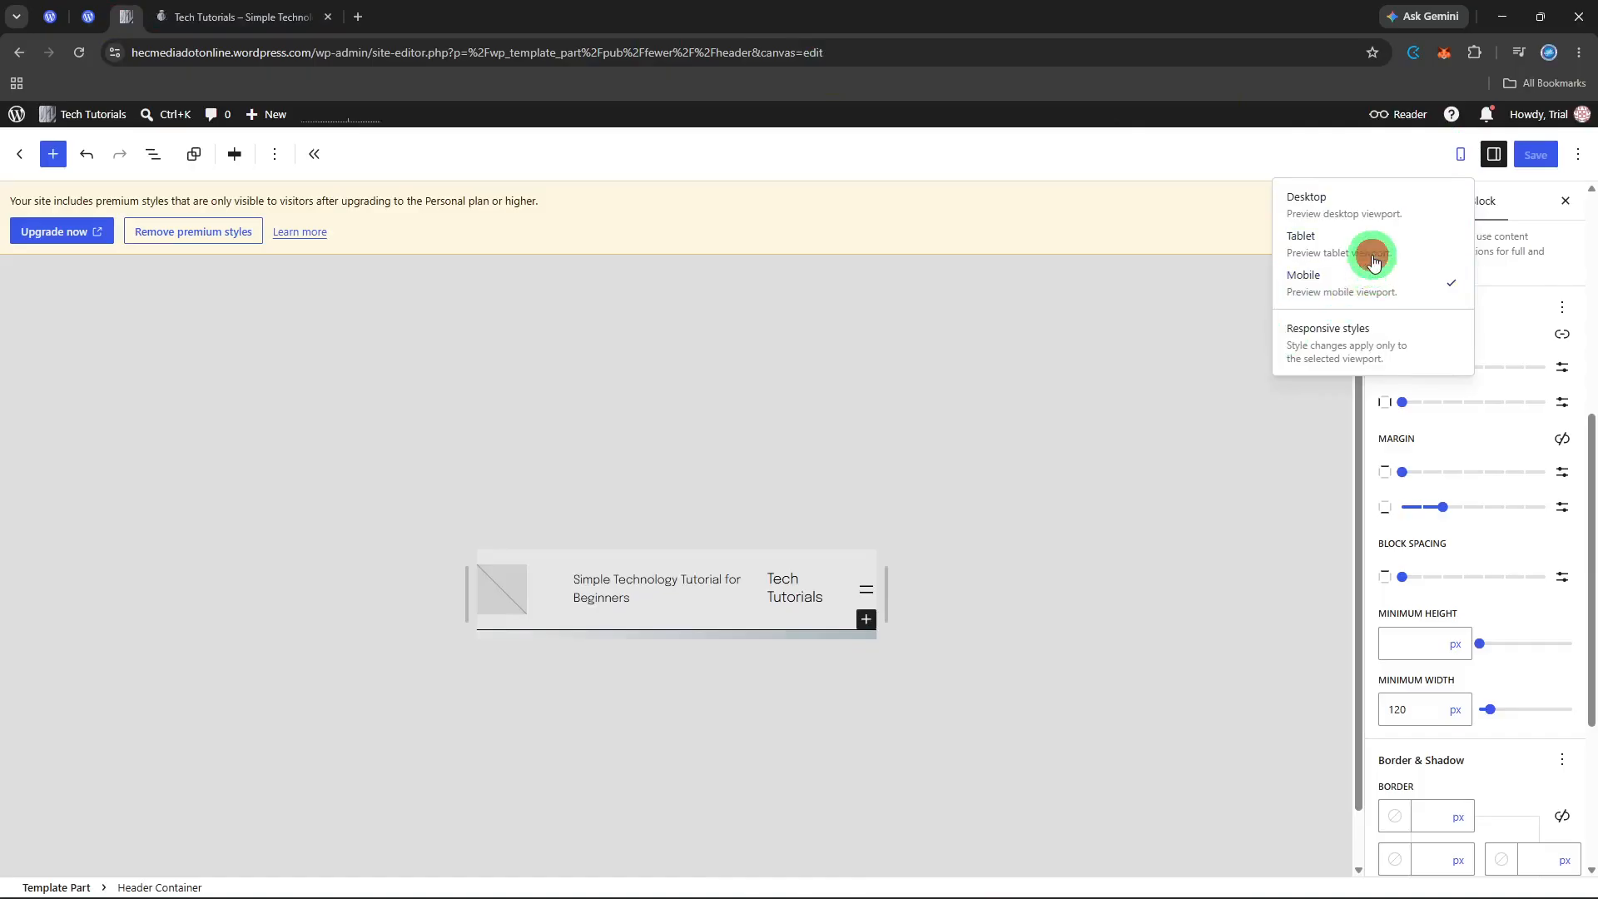
left_click(1397, 209)
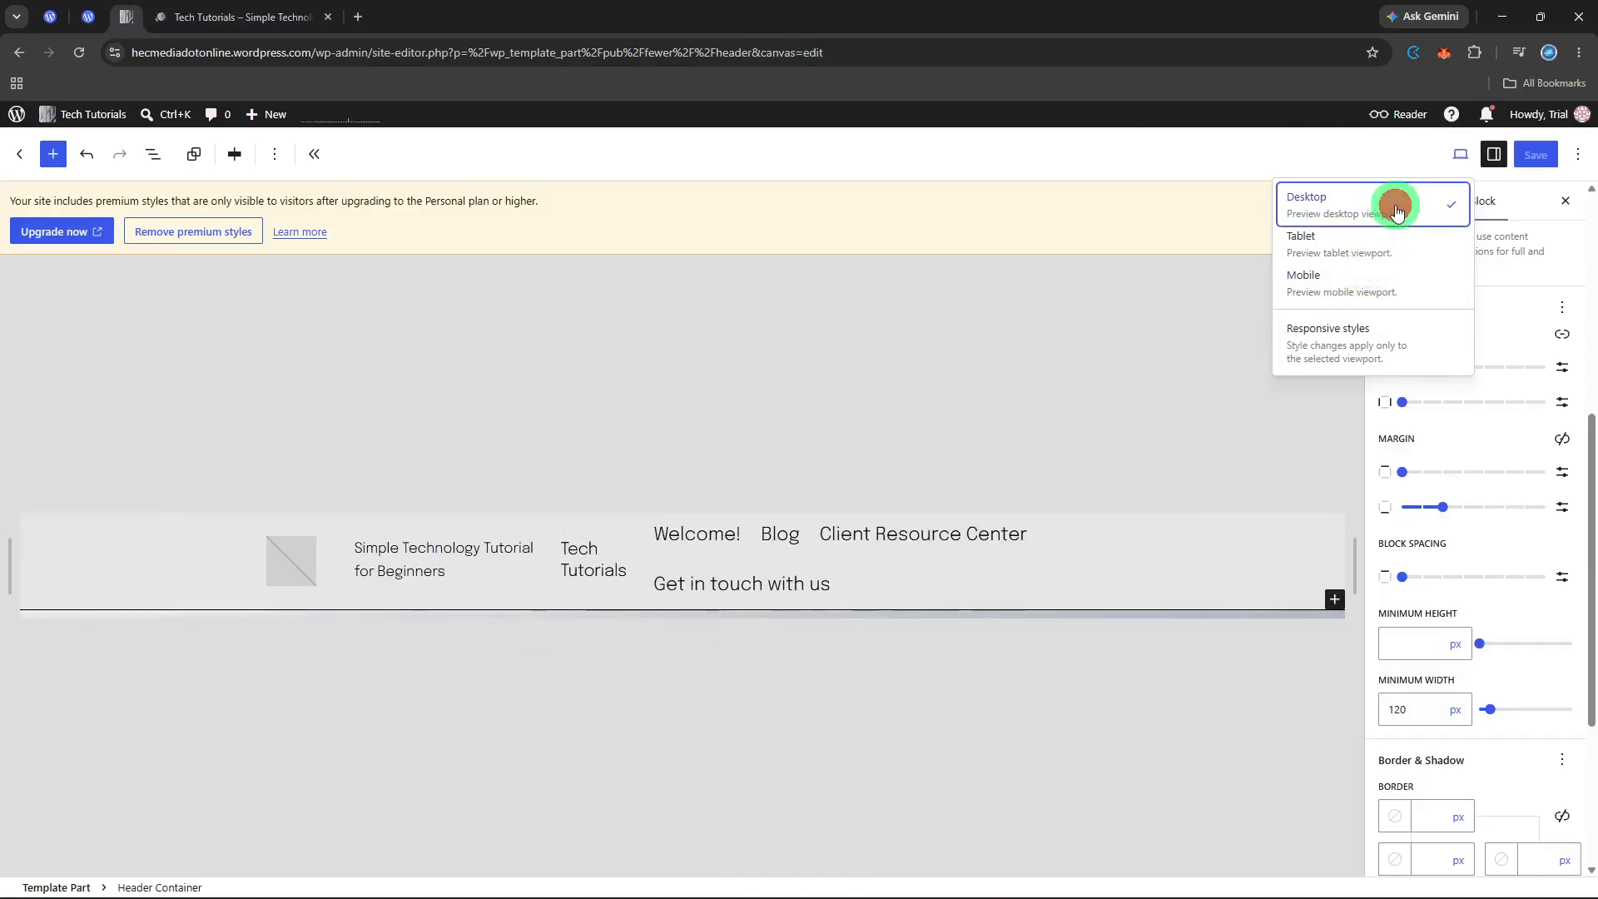
left_click(1399, 283)
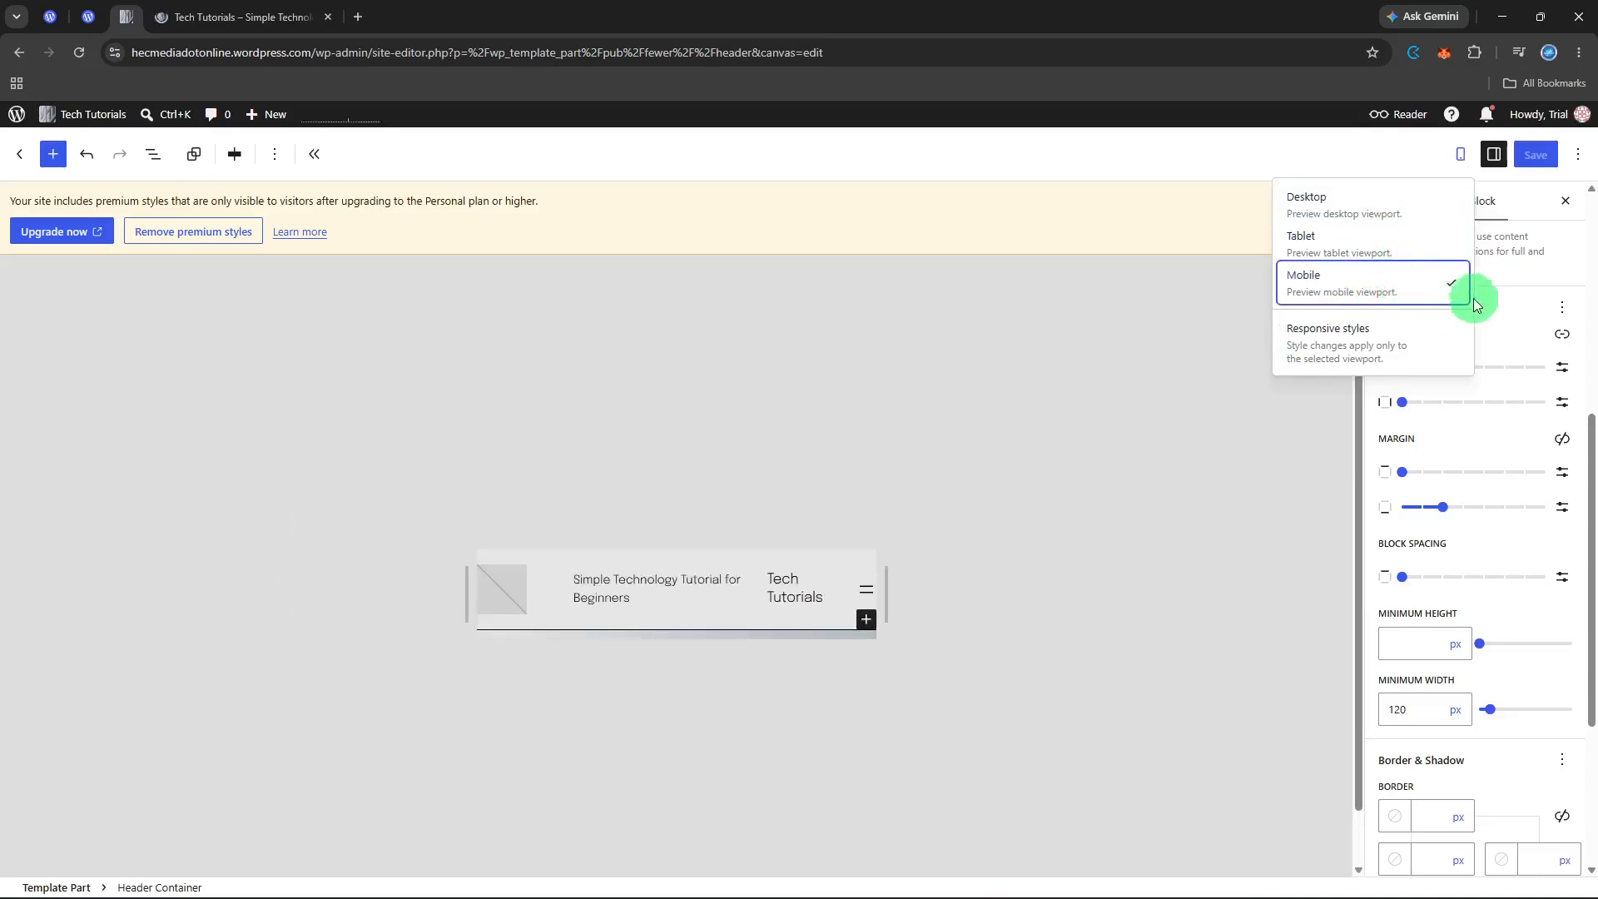
left_click(1423, 237)
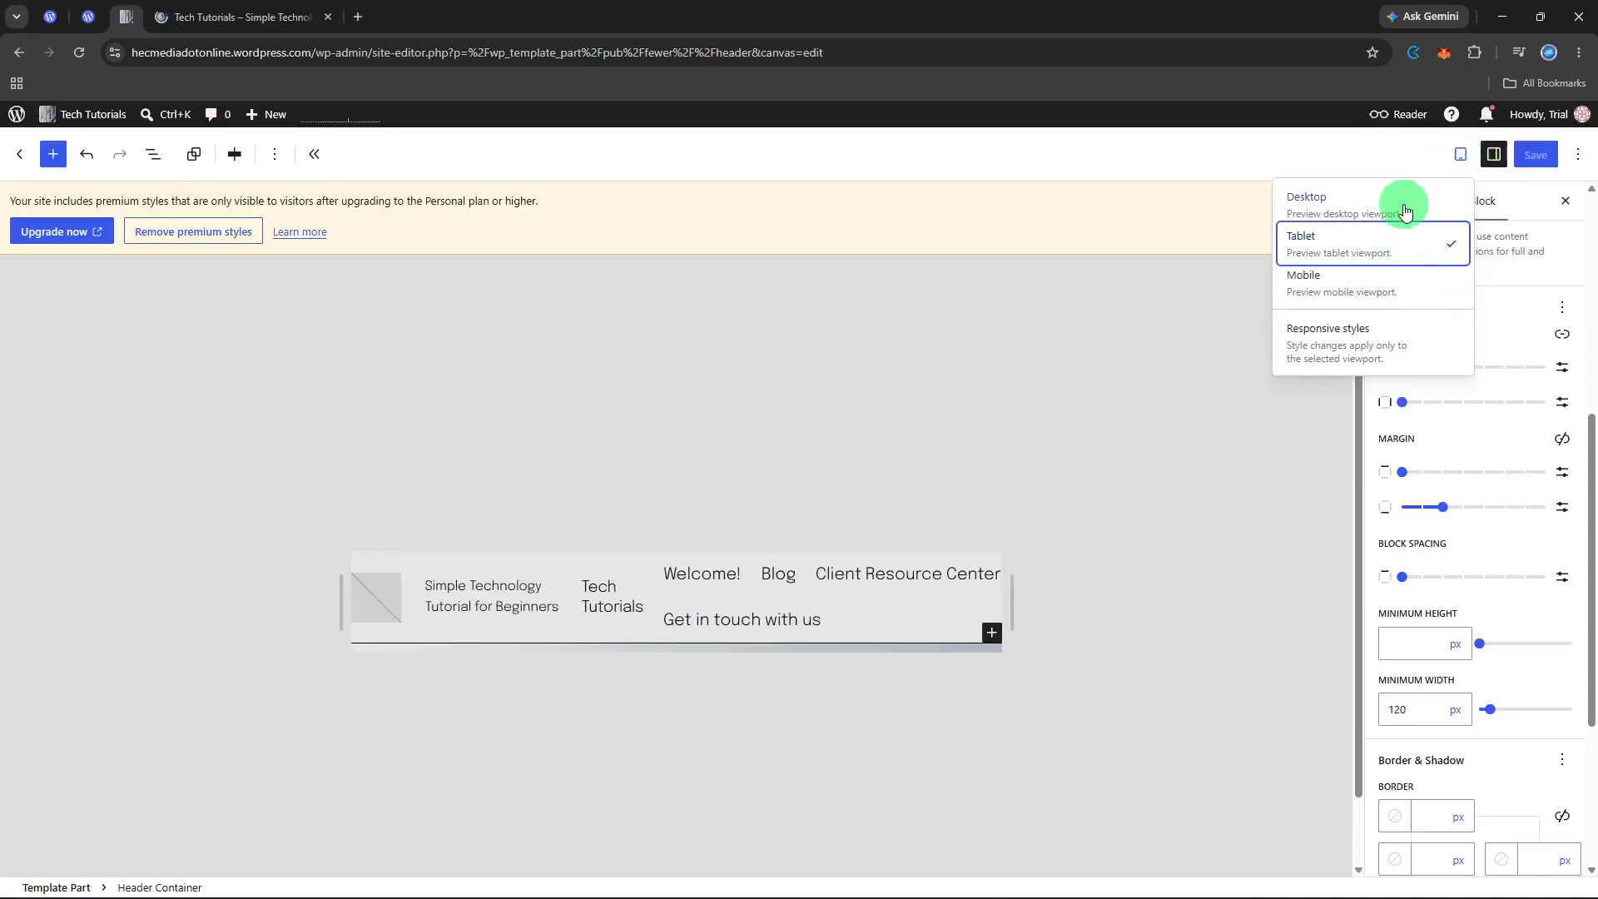
left_click(1405, 211)
left_click(1457, 154)
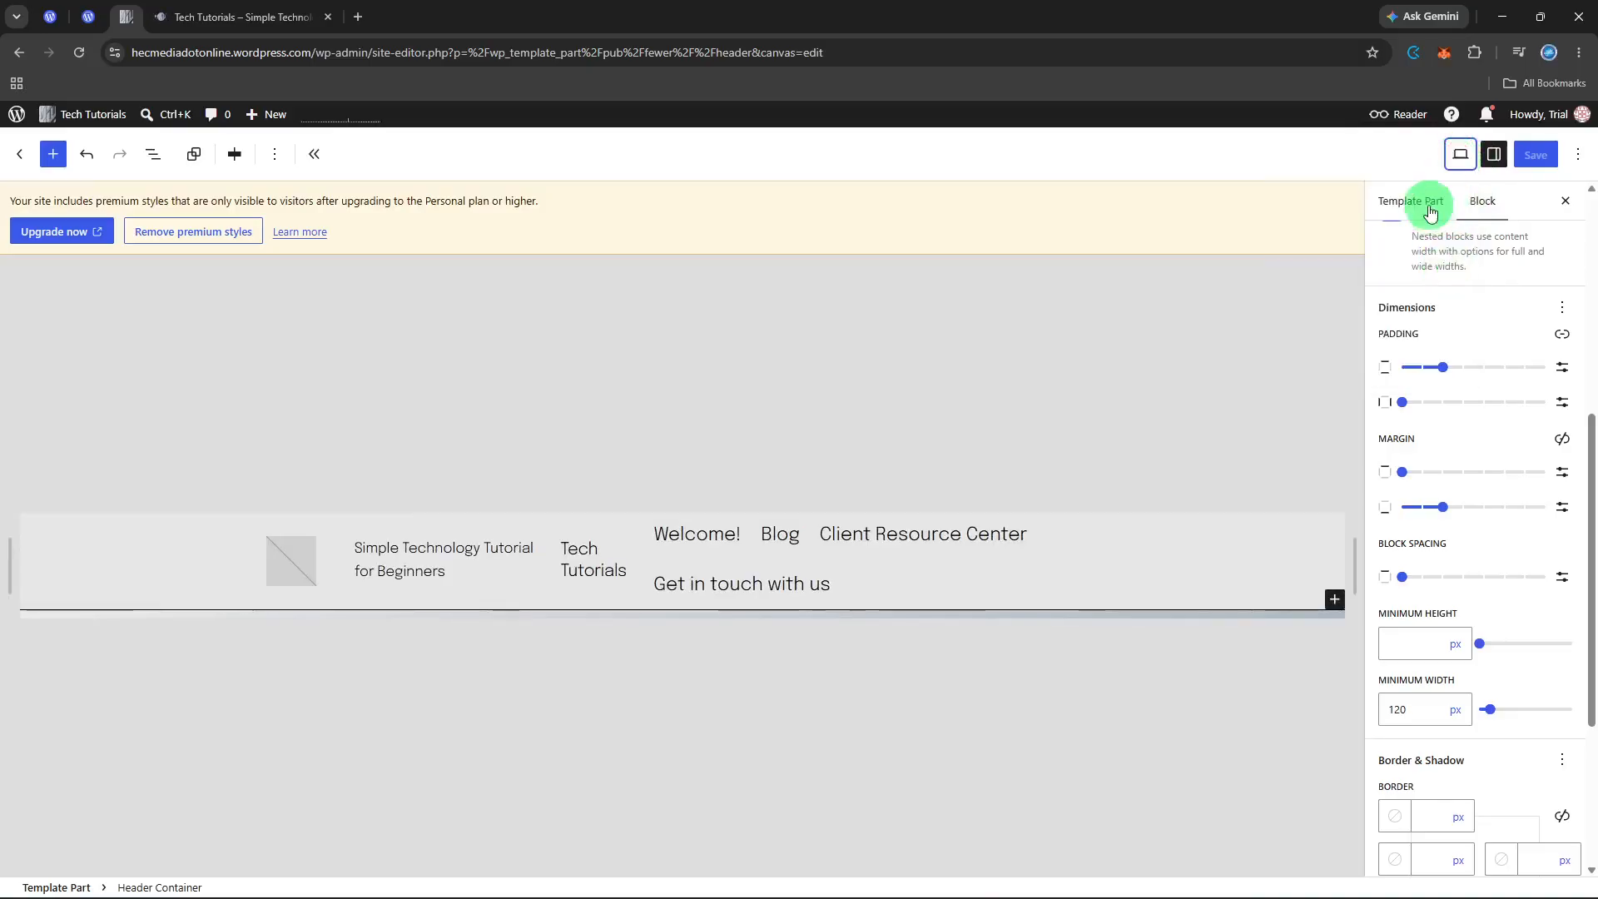
left_click(1430, 212)
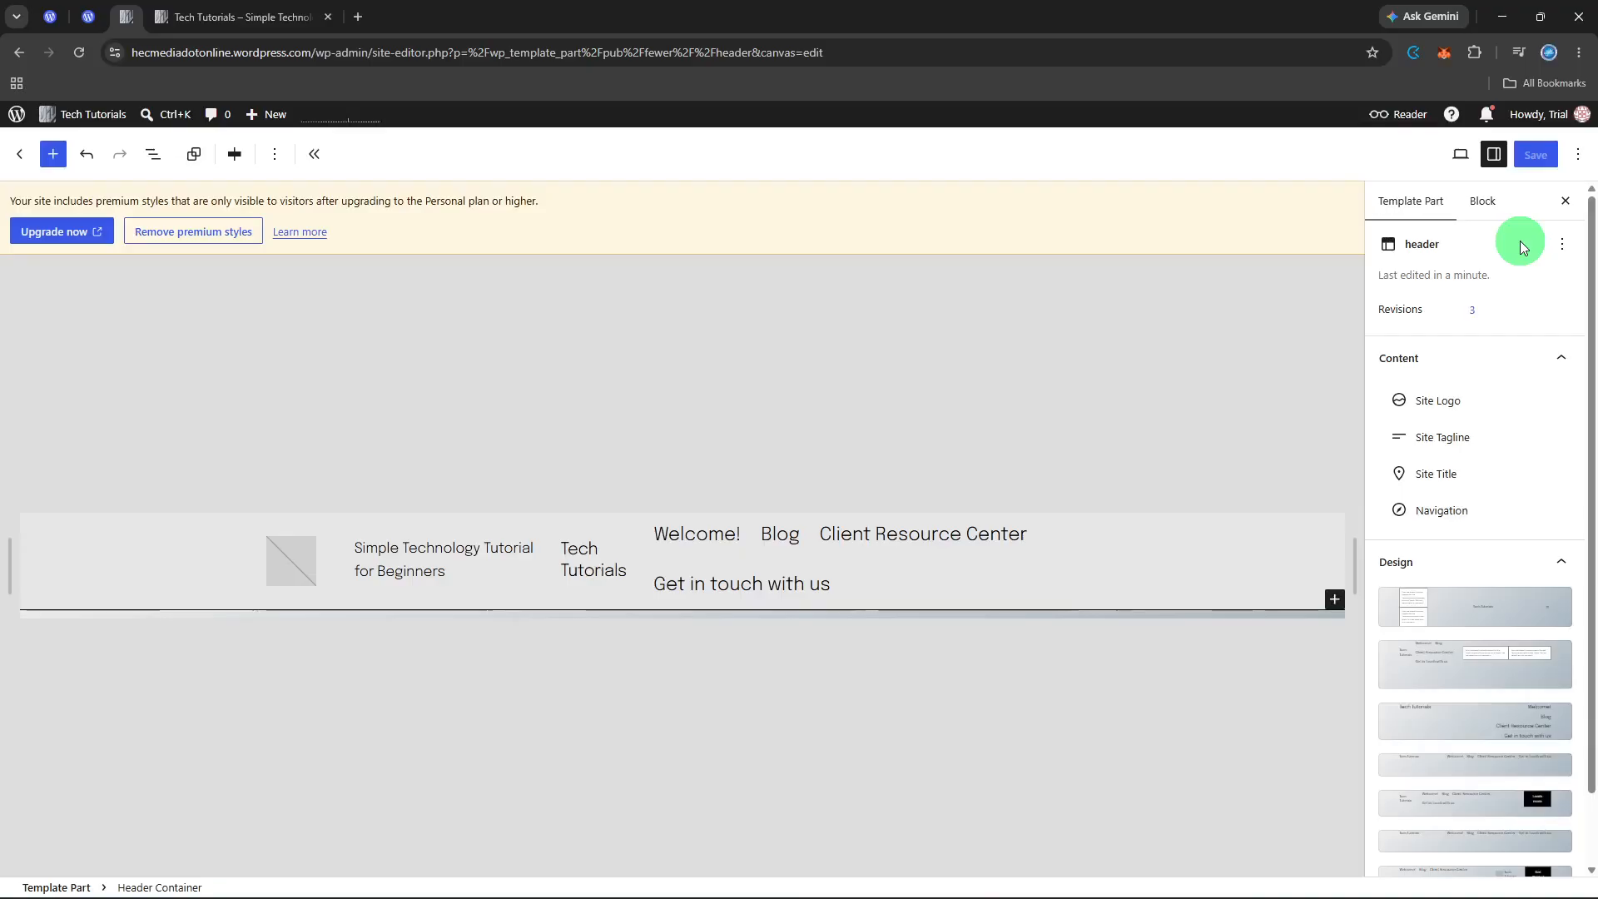
left_click(1482, 200)
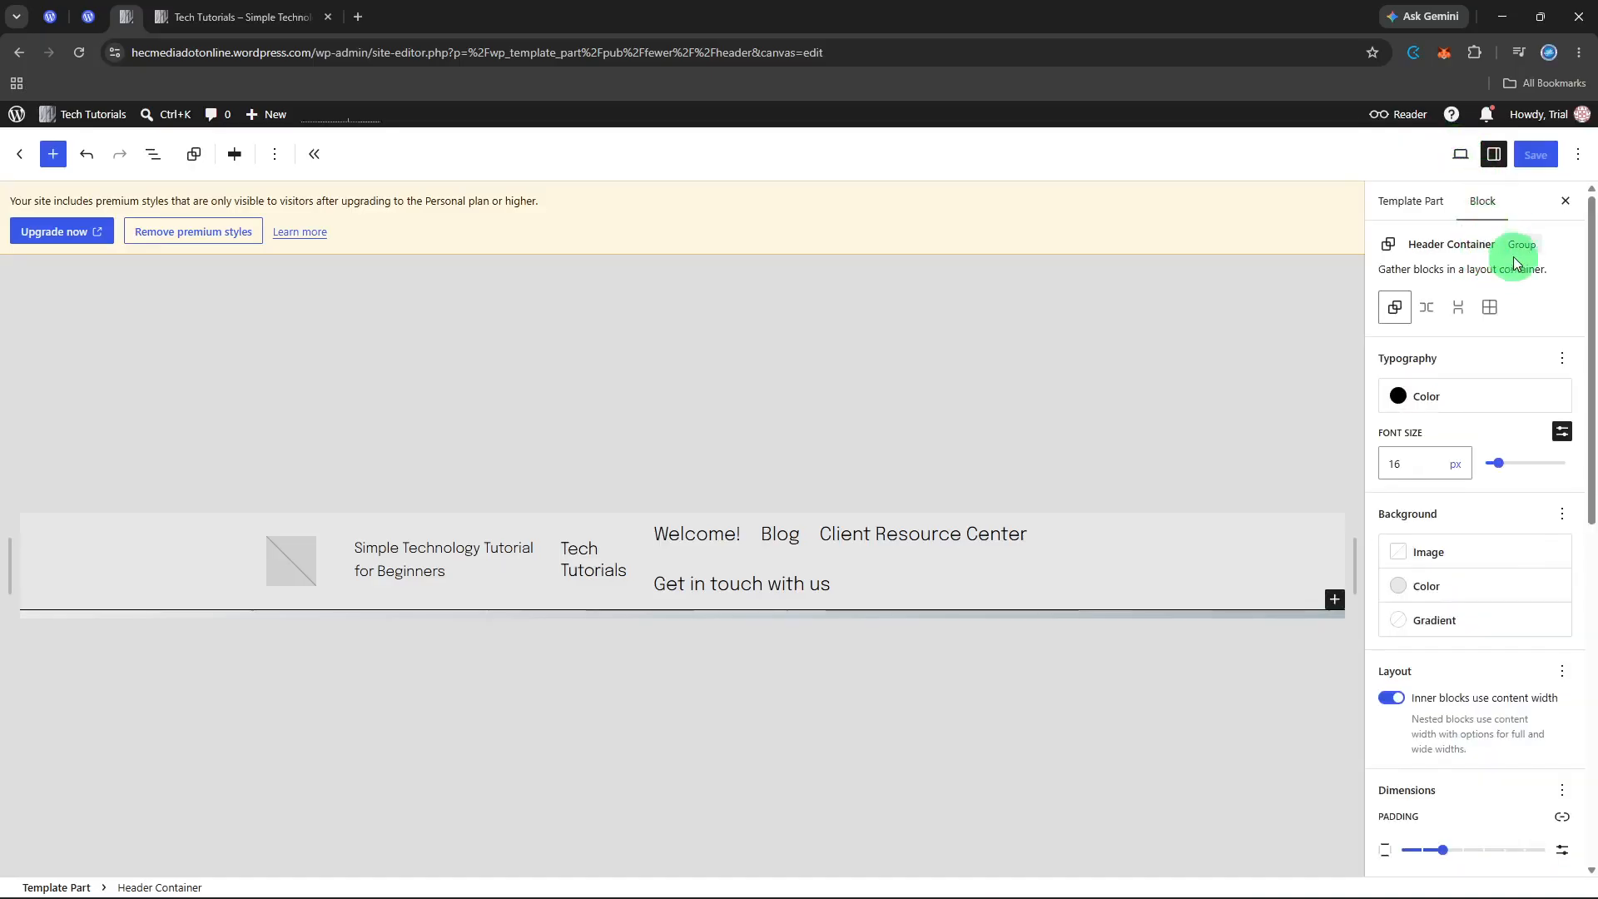